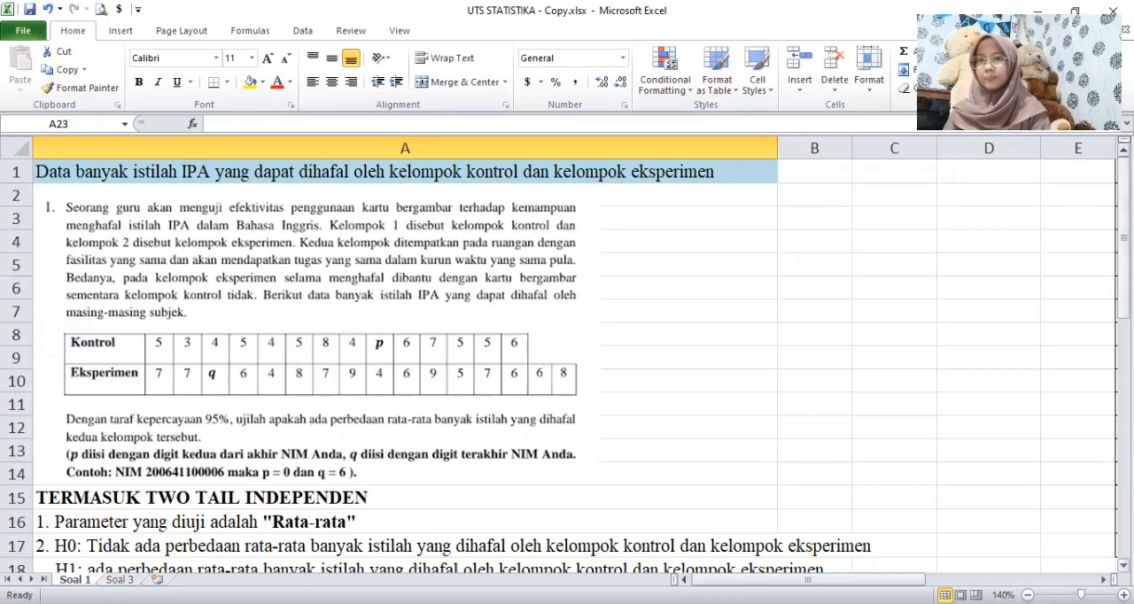
pyautogui.moveTo(1123, 297); pyautogui.dragTo(1123, 316)
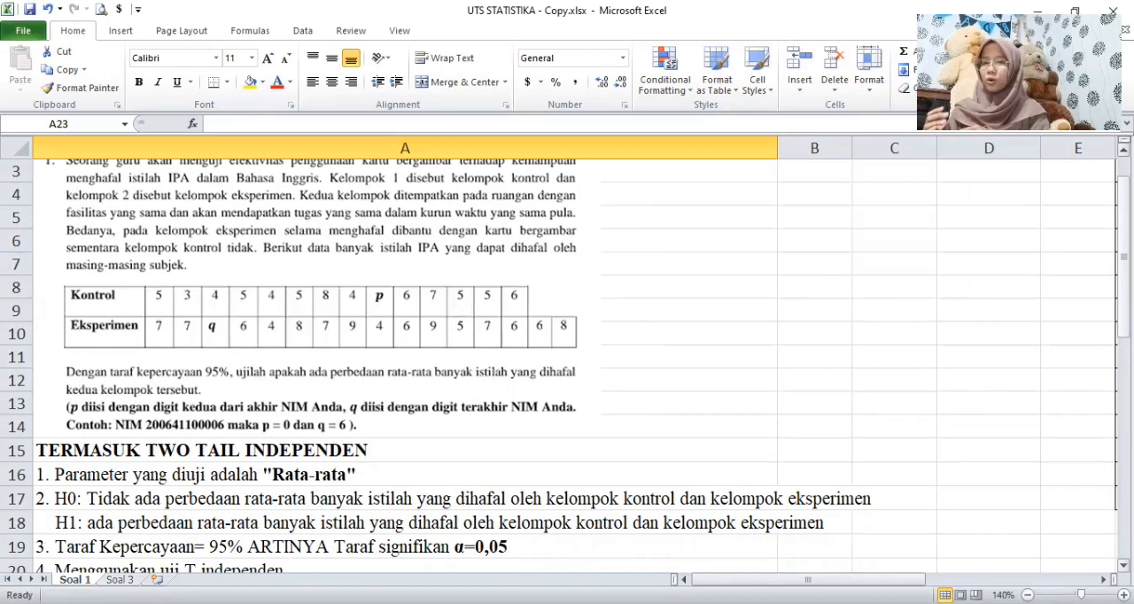
pyautogui.moveTo(1124, 316); pyautogui.dragTo(1123, 326)
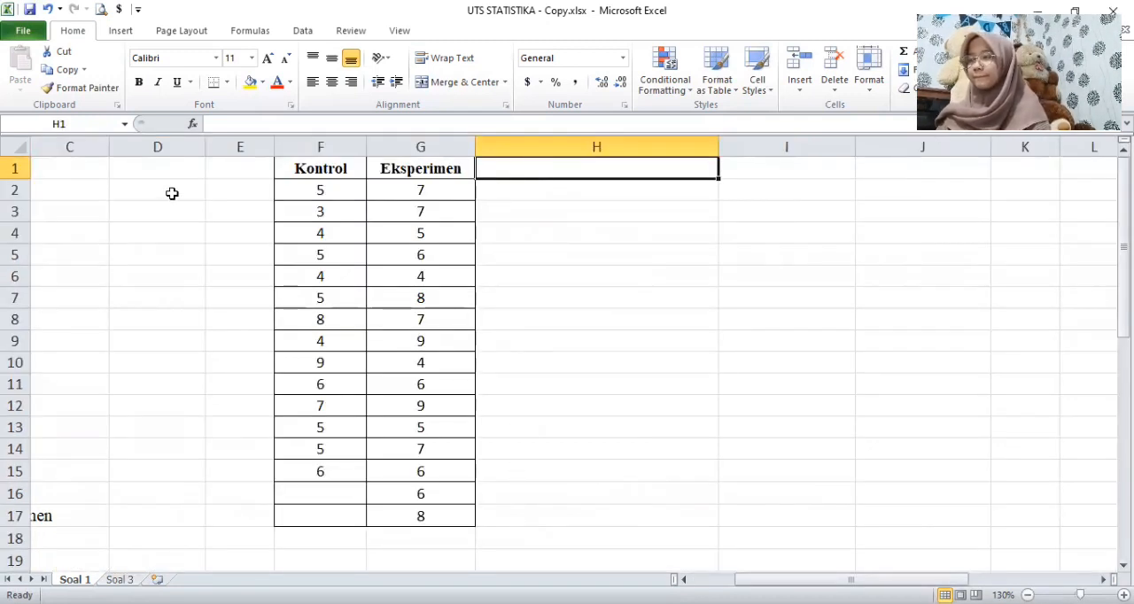
# Step: Calculate the sample variance of the Kontrol values F2:F15 in cell D2 with VAR.S
pyautogui.click(155, 194)
pyautogui.write('=')
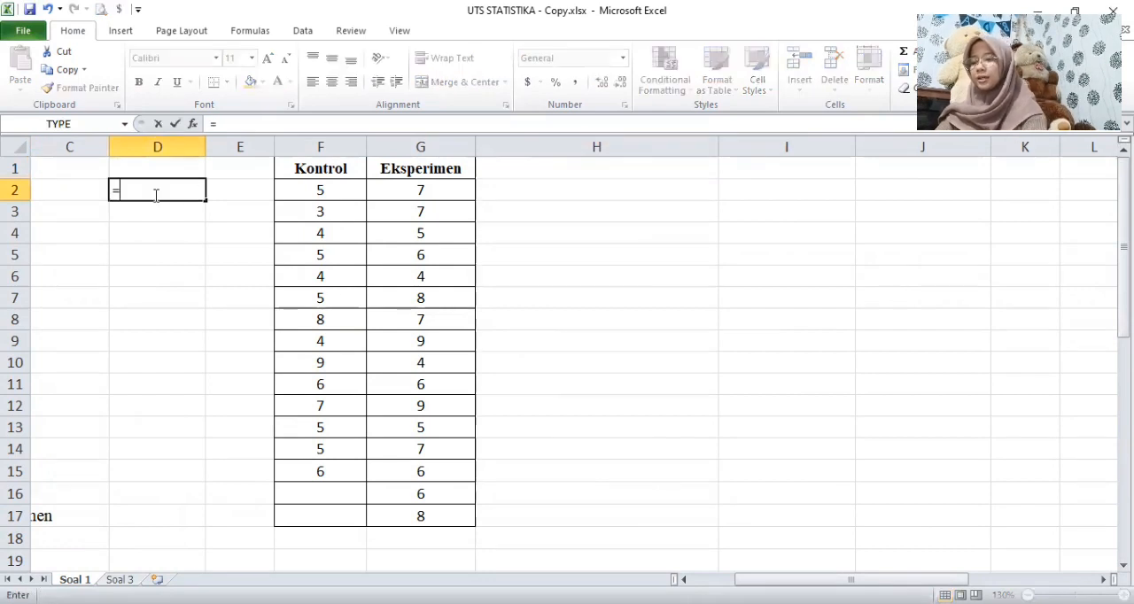
pyautogui.write('var')
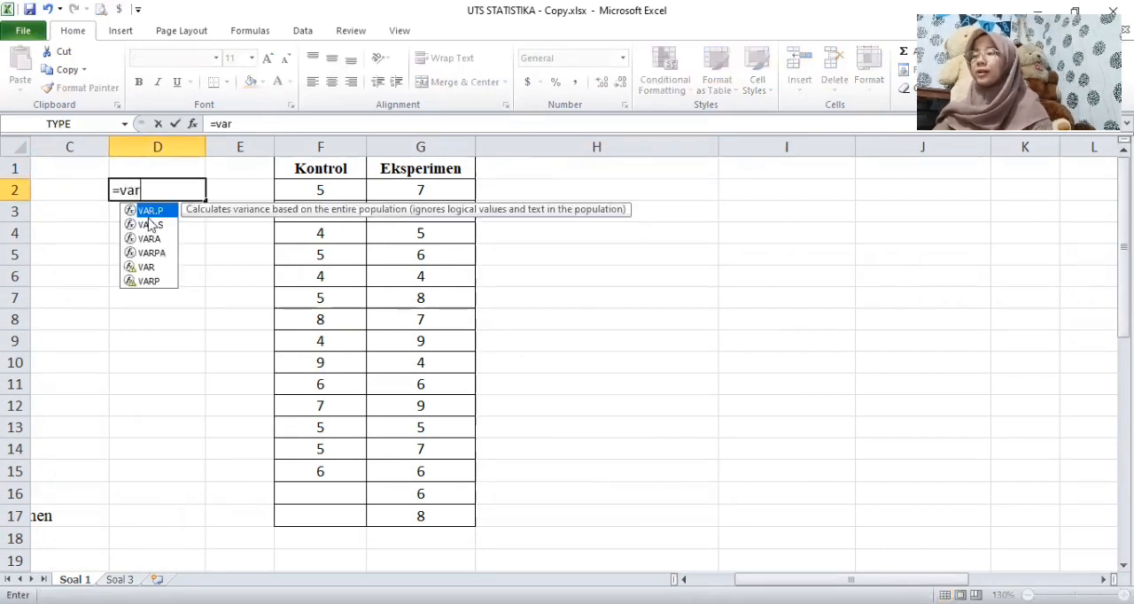
pyautogui.click(148, 225)
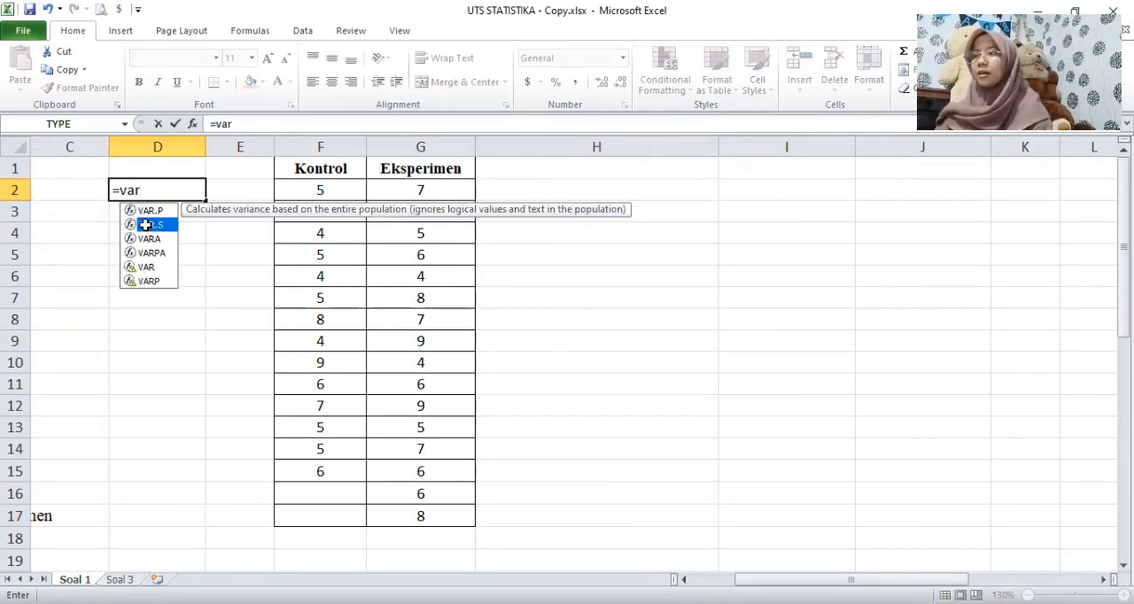
pyautogui.press('Tab')
pyautogui.click(328, 190)
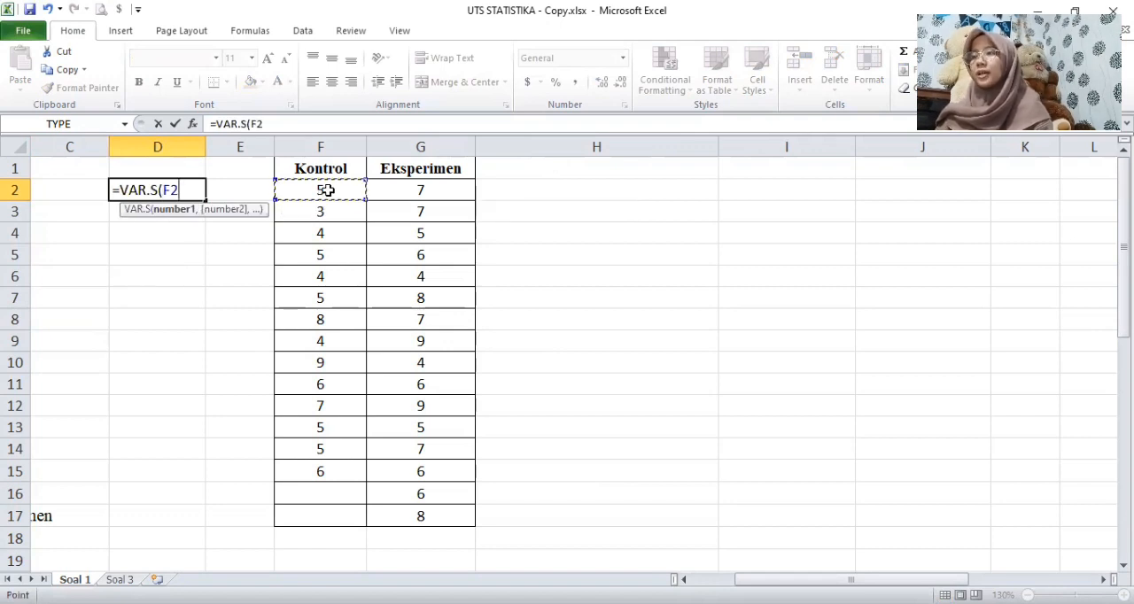
pyautogui.moveTo(365, 198); pyautogui.dragTo(346, 478)
pyautogui.press('Return')
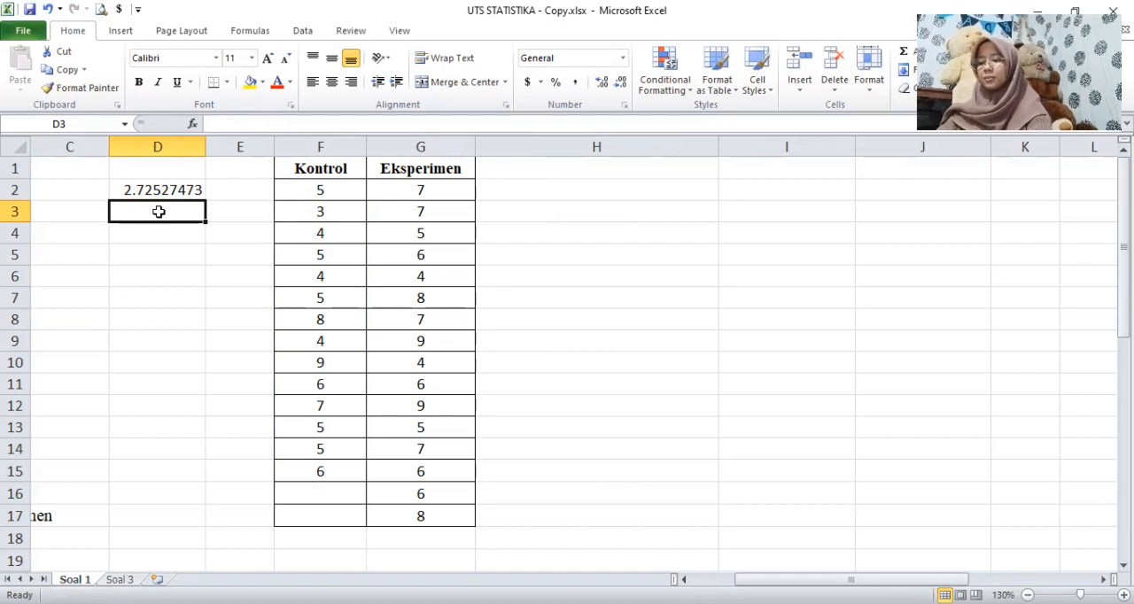
# Step: Calculate the sample variance of the Eksperimen values G2:G17 in cell D3 with VAR.S
pyautogui.write('=var.s')
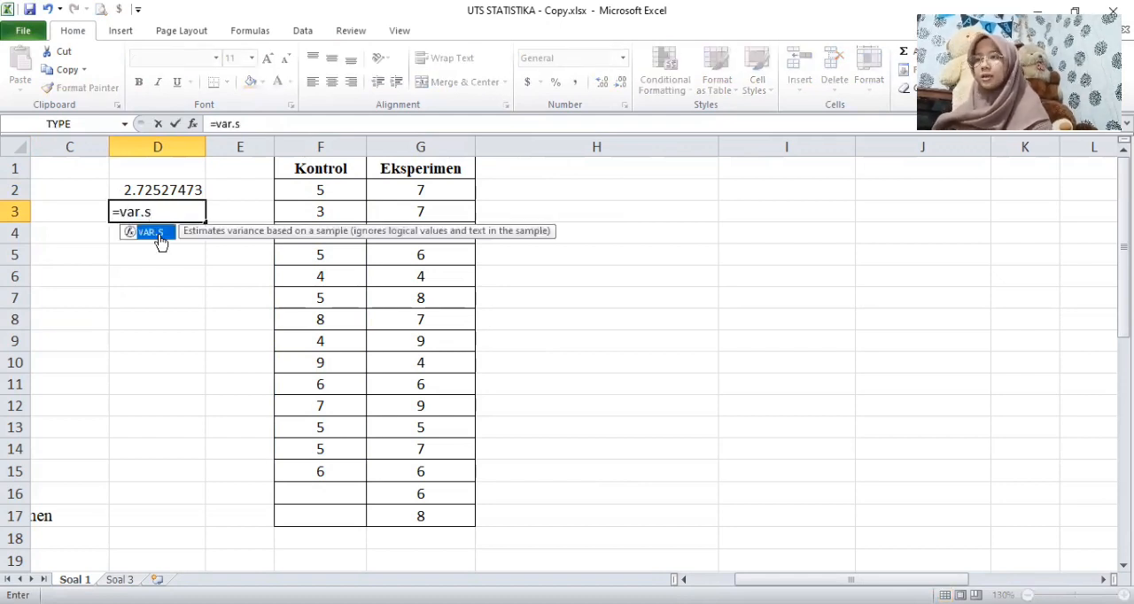
pyautogui.doubleClick(157, 239)
pyautogui.click(437, 193)
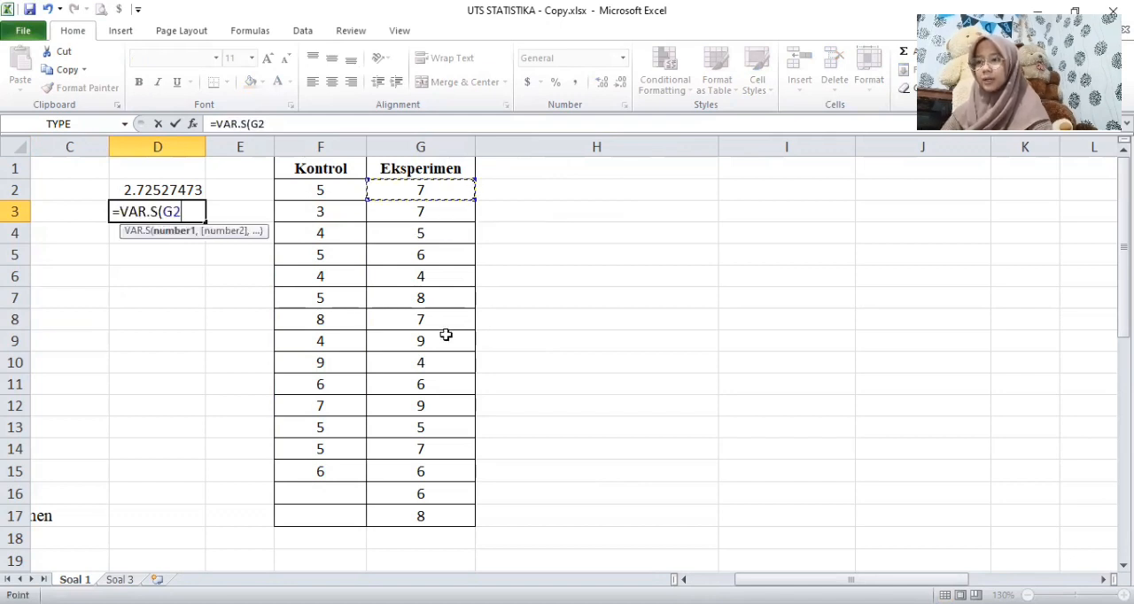
pyautogui.keyDown('shift'); pyautogui.click(453, 527); pyautogui.keyUp('shift')
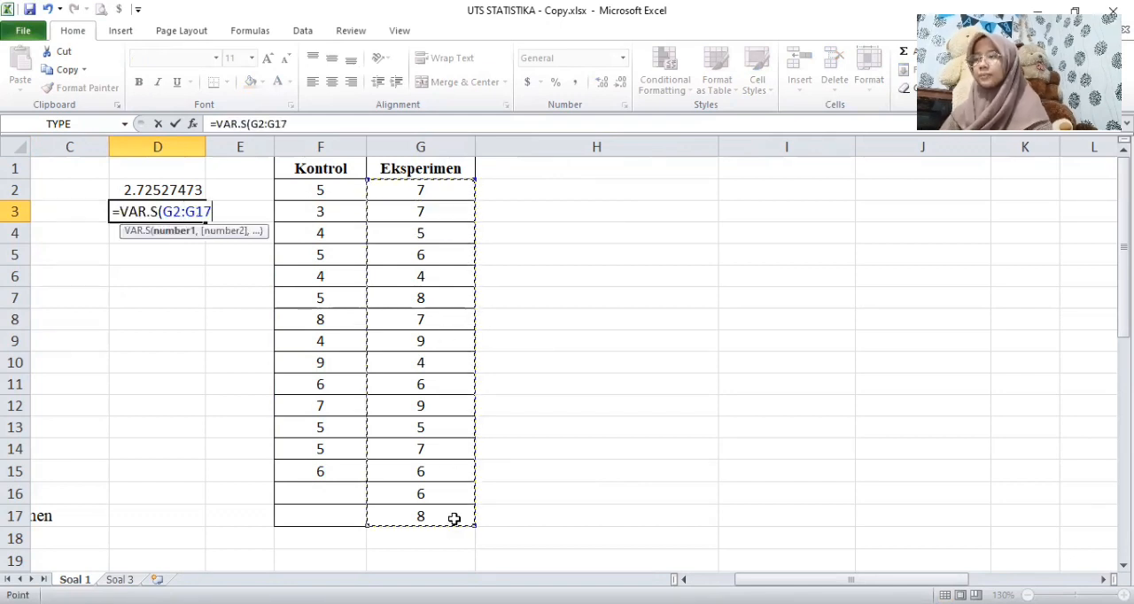
pyautogui.press('Return')
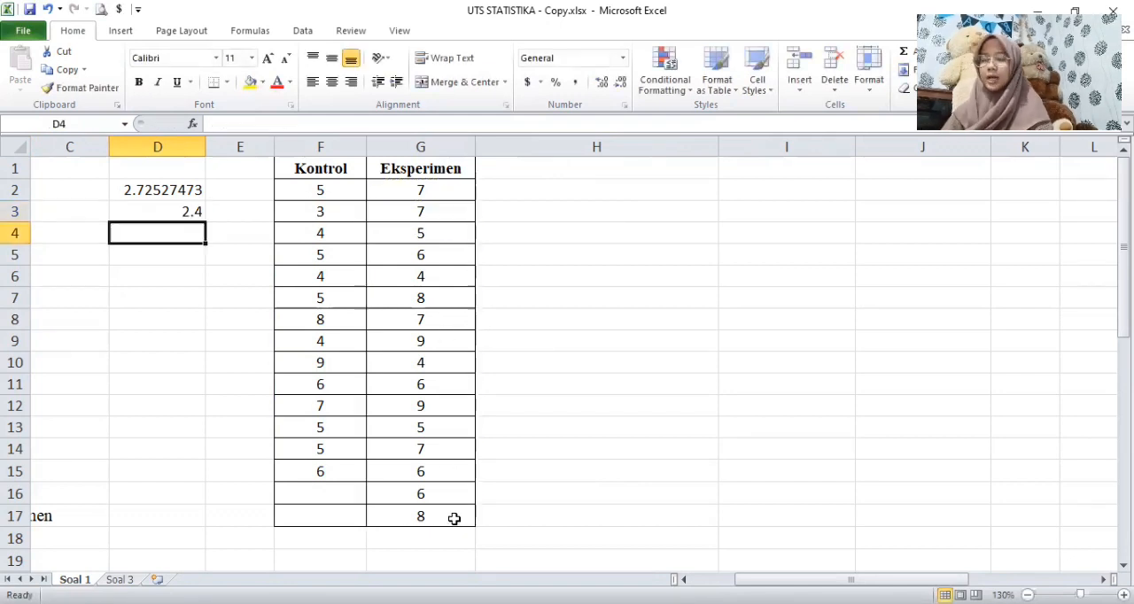
# Step: Label the two variances beside their values, with "Var 1" in E2 and "var 2" in E3
pyautogui.click(249, 217)
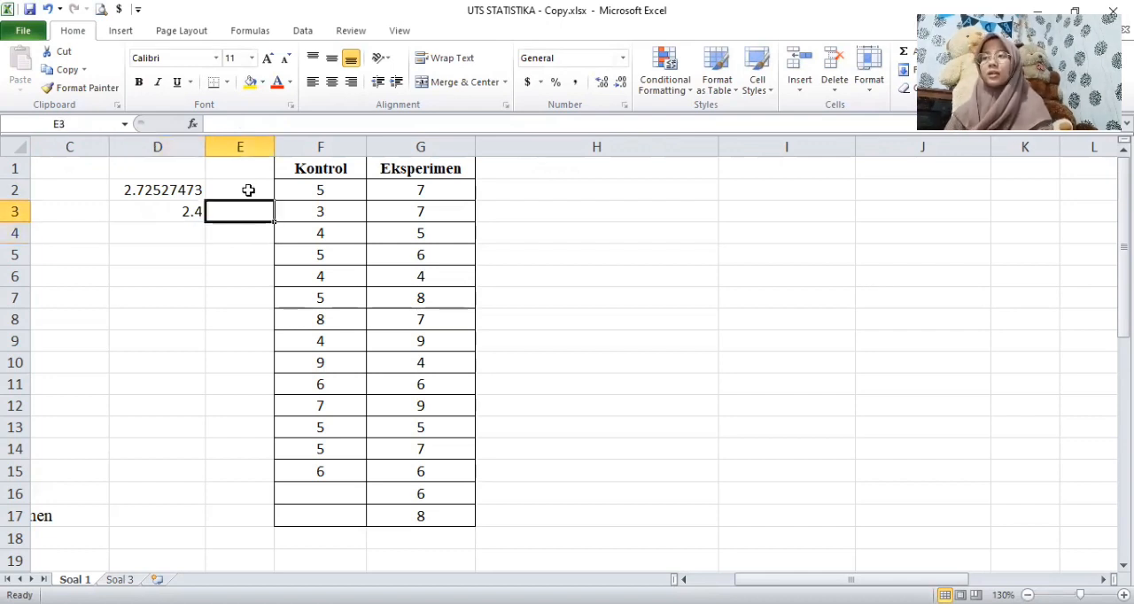
pyautogui.click(245, 187)
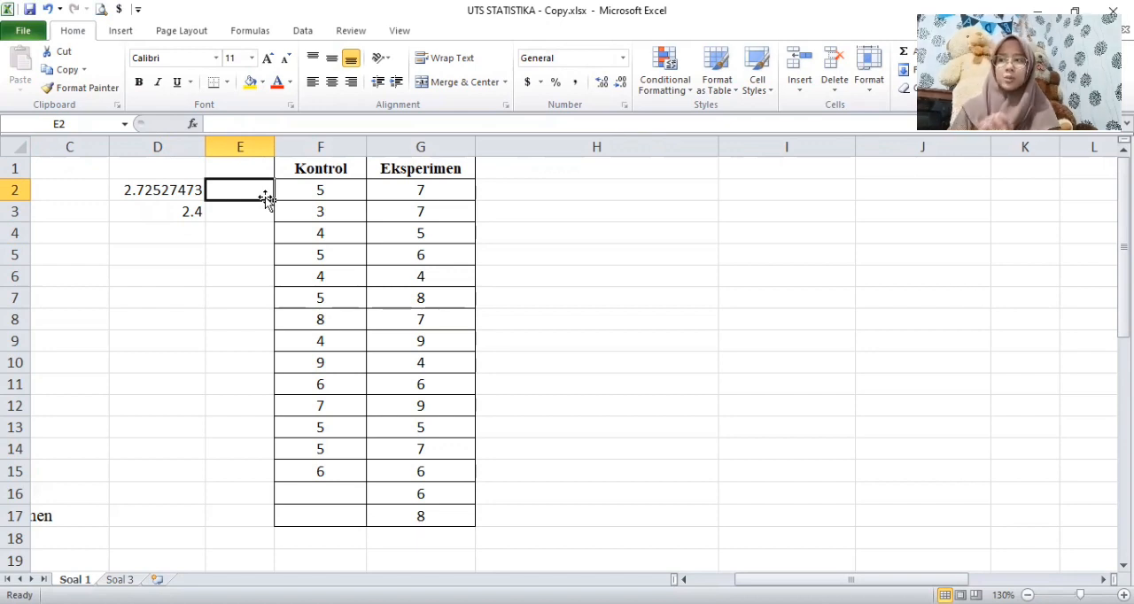
pyautogui.write('V')
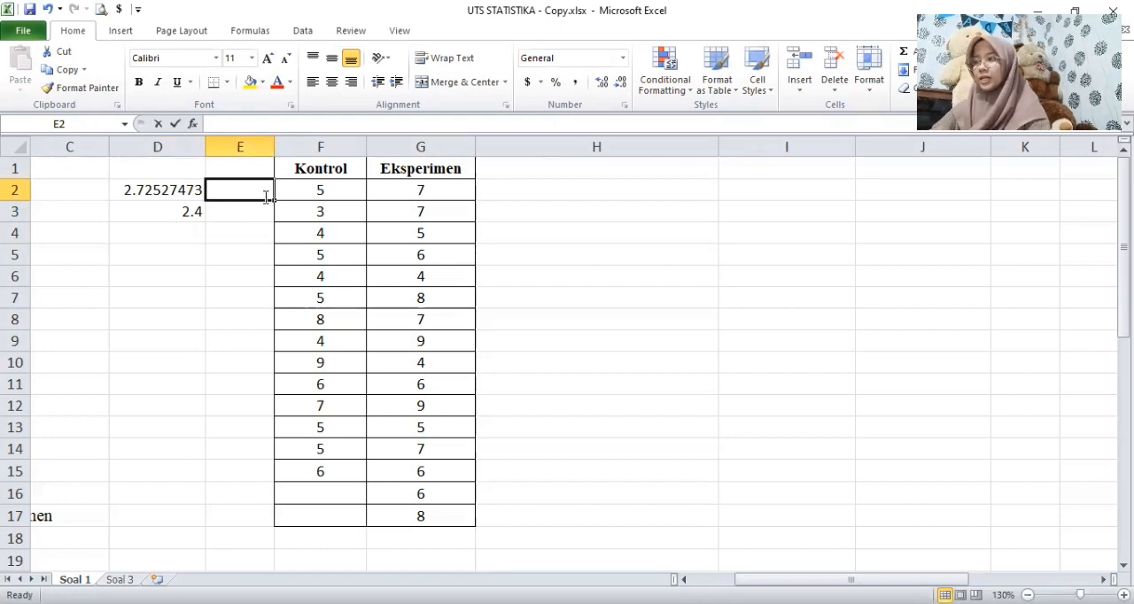
pyautogui.write('ar 1')
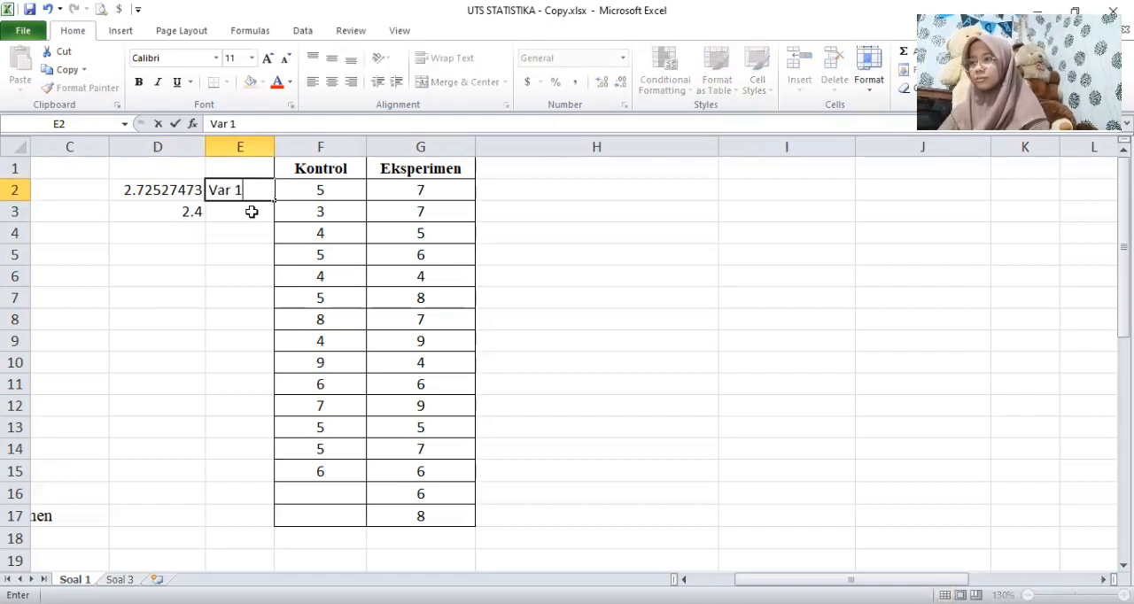
pyautogui.press('Return')
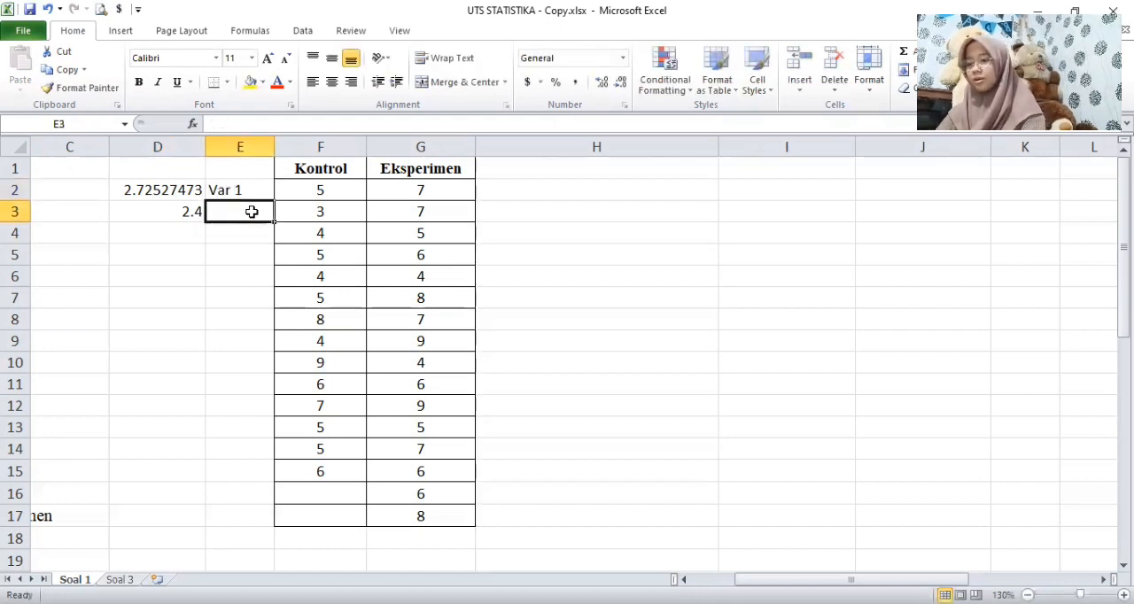
pyautogui.write('var 2')
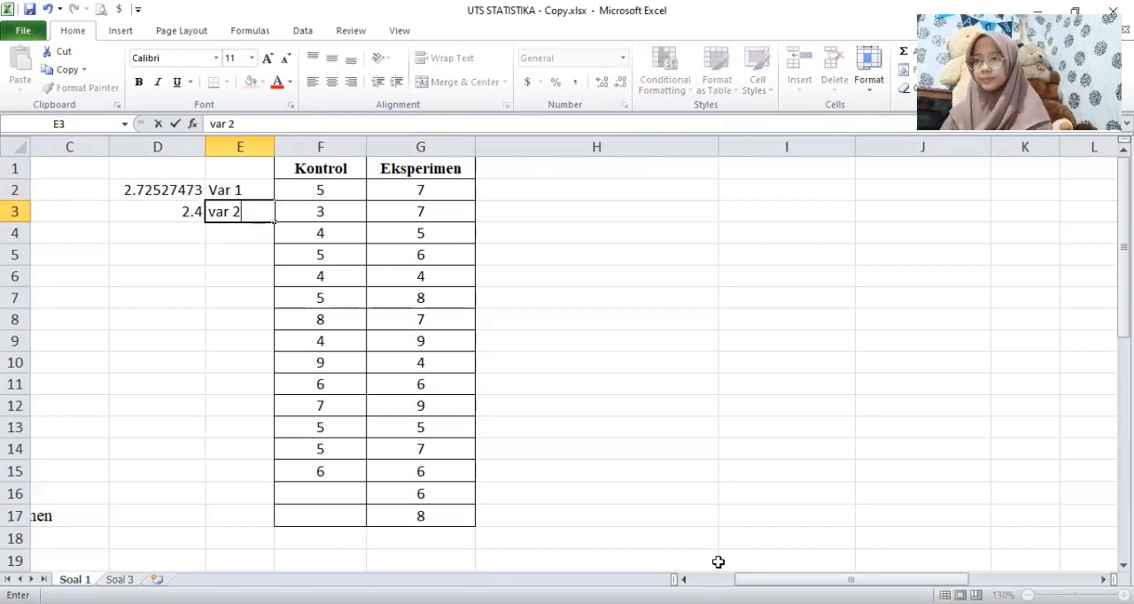
pyautogui.click(738, 543)
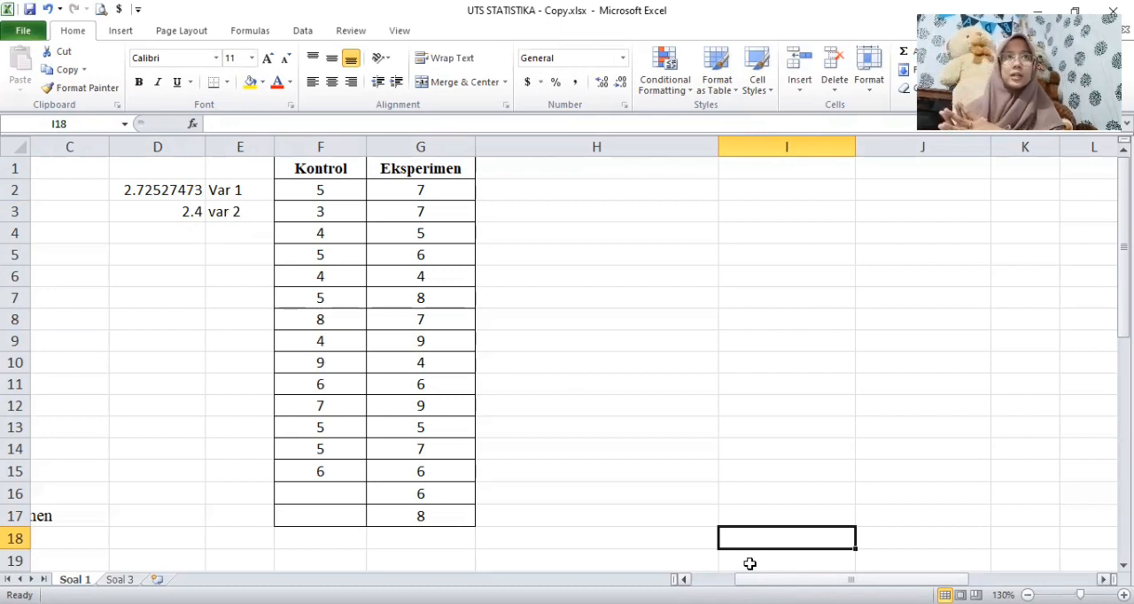
# Step: Start an F-Test Two-Sample for Variances analysis with the Kontrol column F1:F15 as the Variable 1 range
pyautogui.click(302, 35)
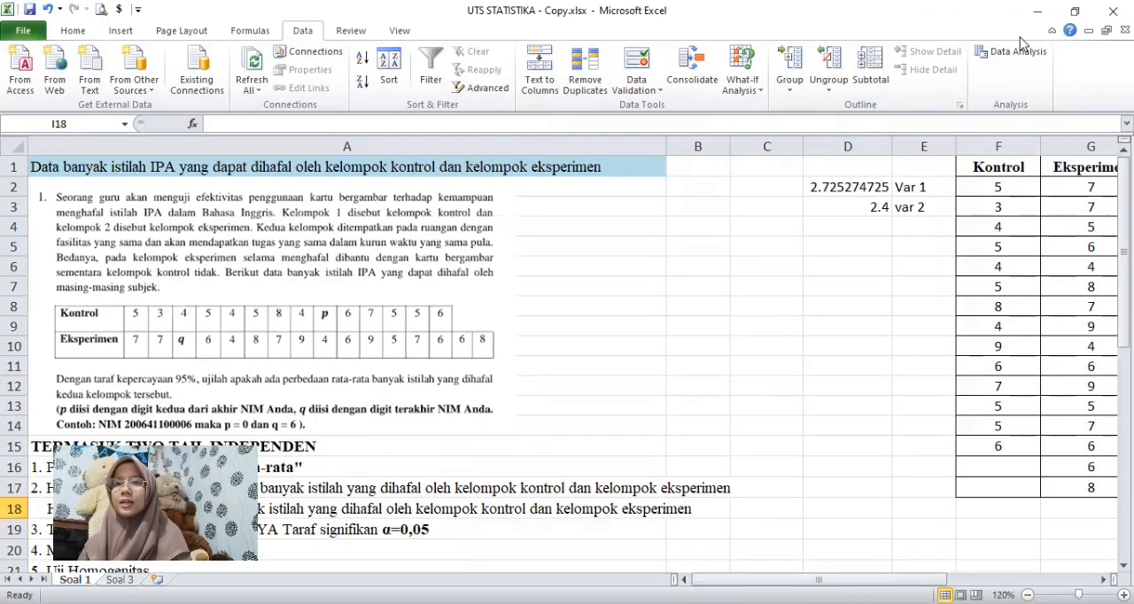
pyautogui.click(1017, 51)
pyautogui.click(128, 302)
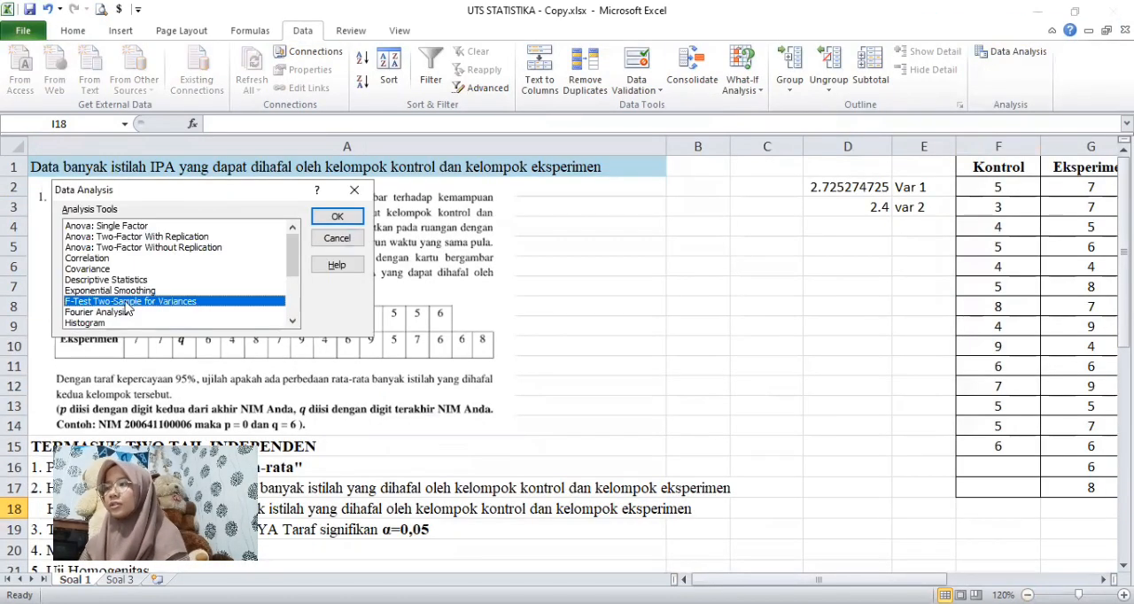
pyautogui.doubleClick(128, 307)
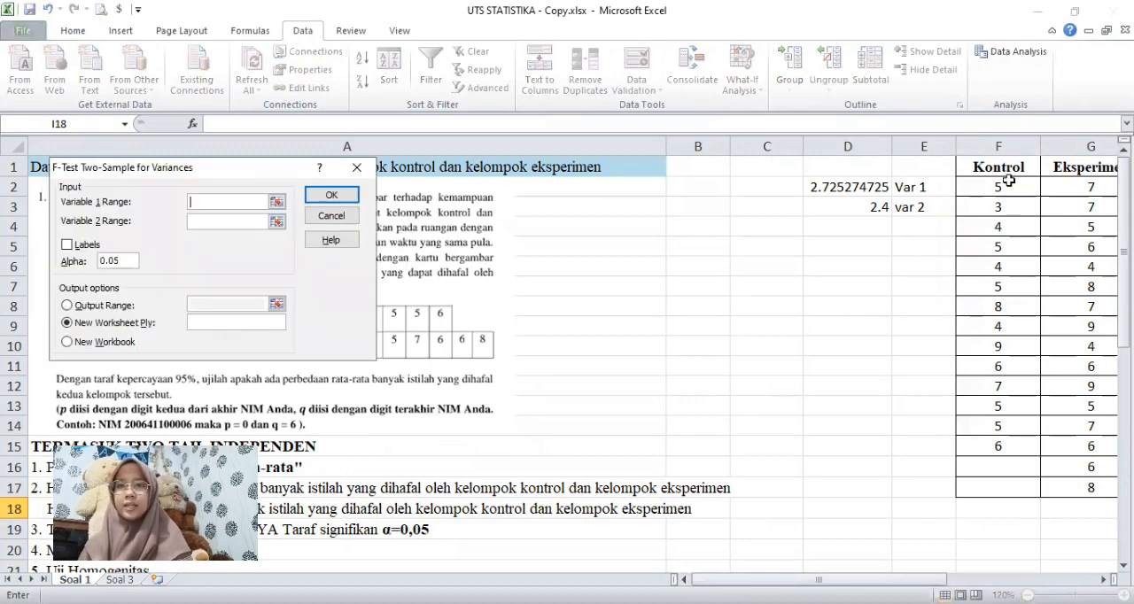
pyautogui.click(1006, 168)
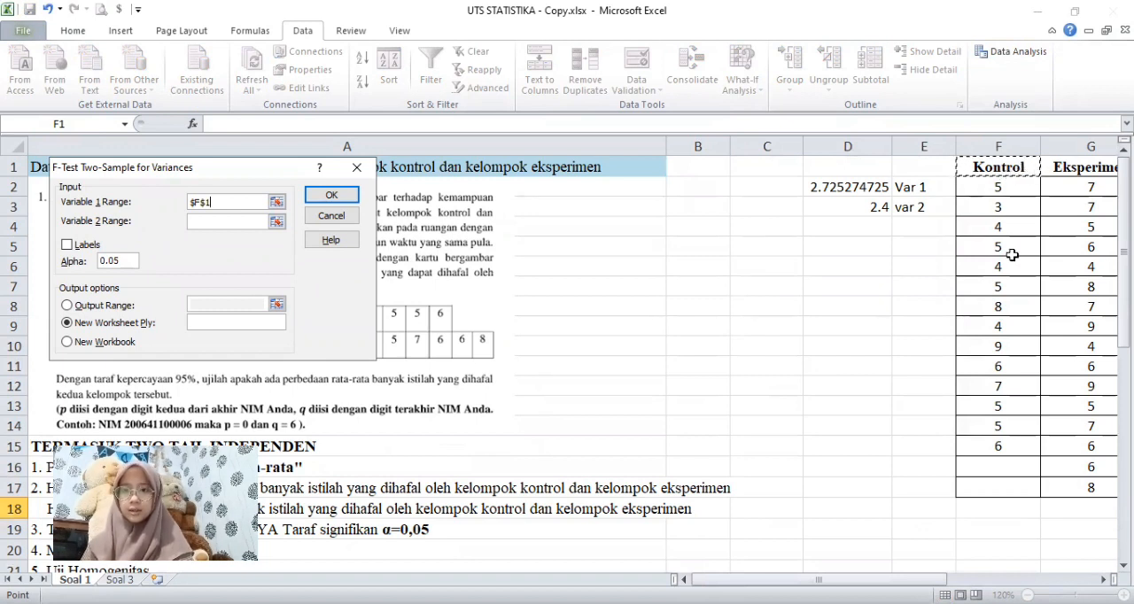
pyautogui.keyDown('shift'); pyautogui.click(1007, 443); pyautogui.keyUp('shift')
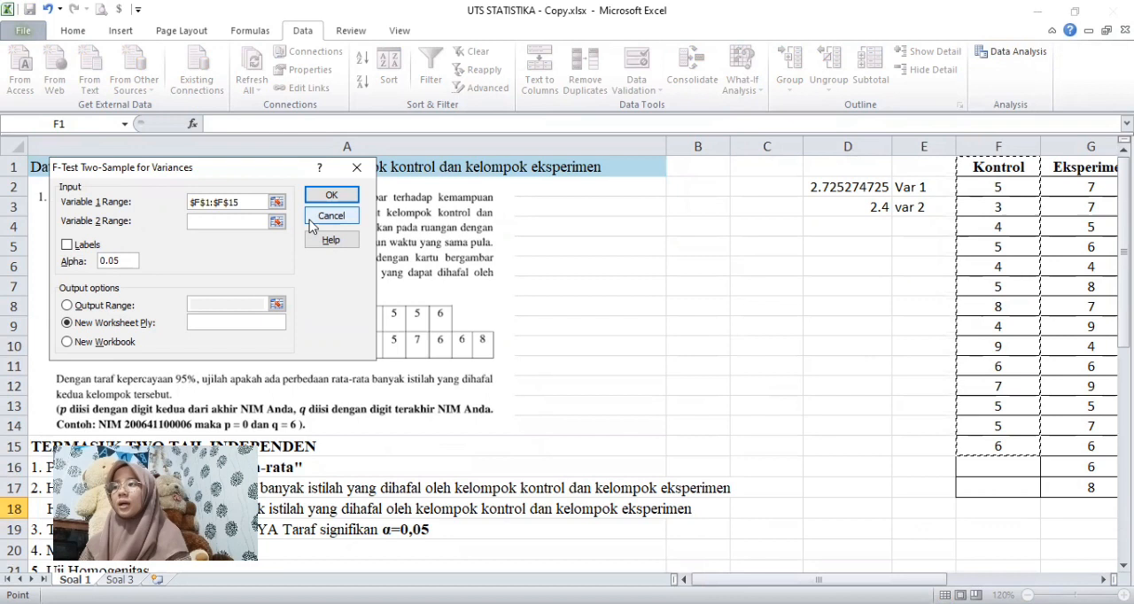
# Step: Set the F-test's Variable 2 range to G1:G17, with labels included and an output range as the destination
pyautogui.click(217, 224)
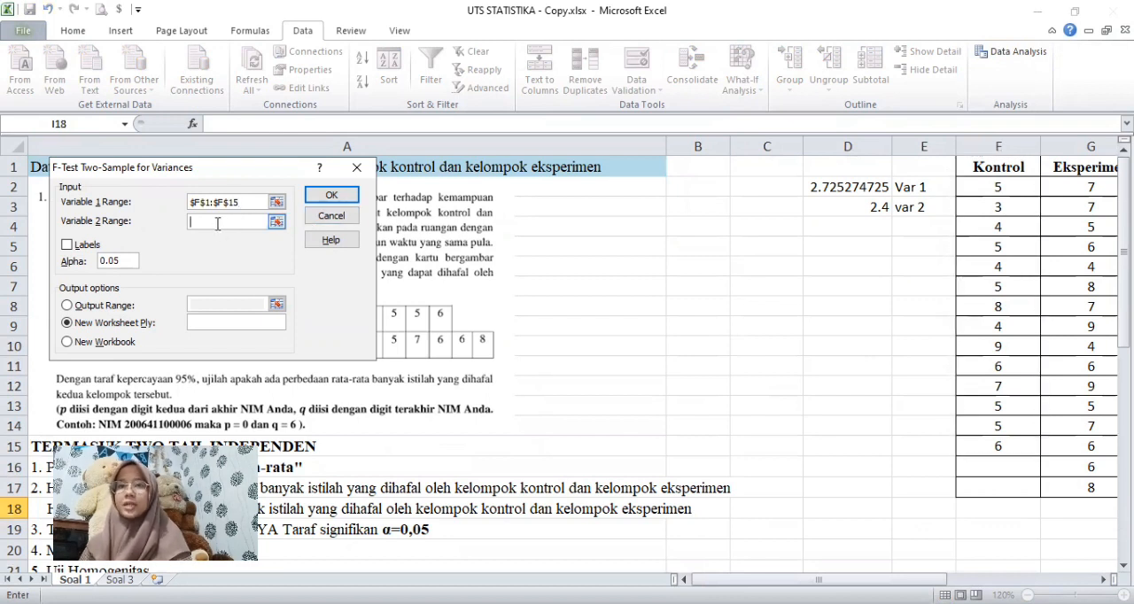
pyautogui.click(1099, 168)
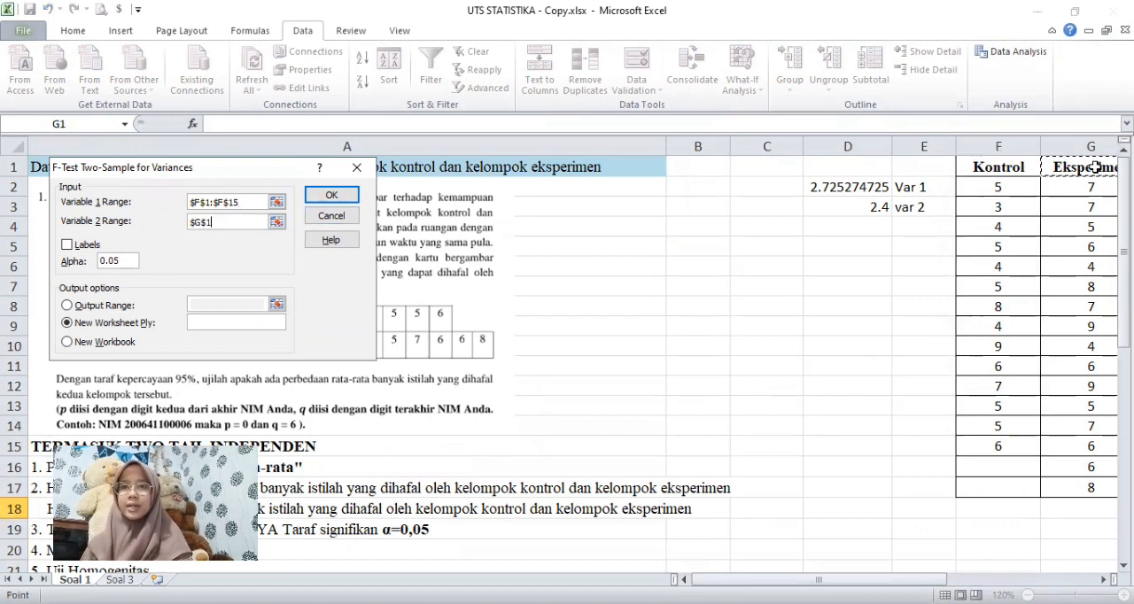
pyautogui.keyDown('shift'); pyautogui.click(1101, 490); pyautogui.keyUp('shift')
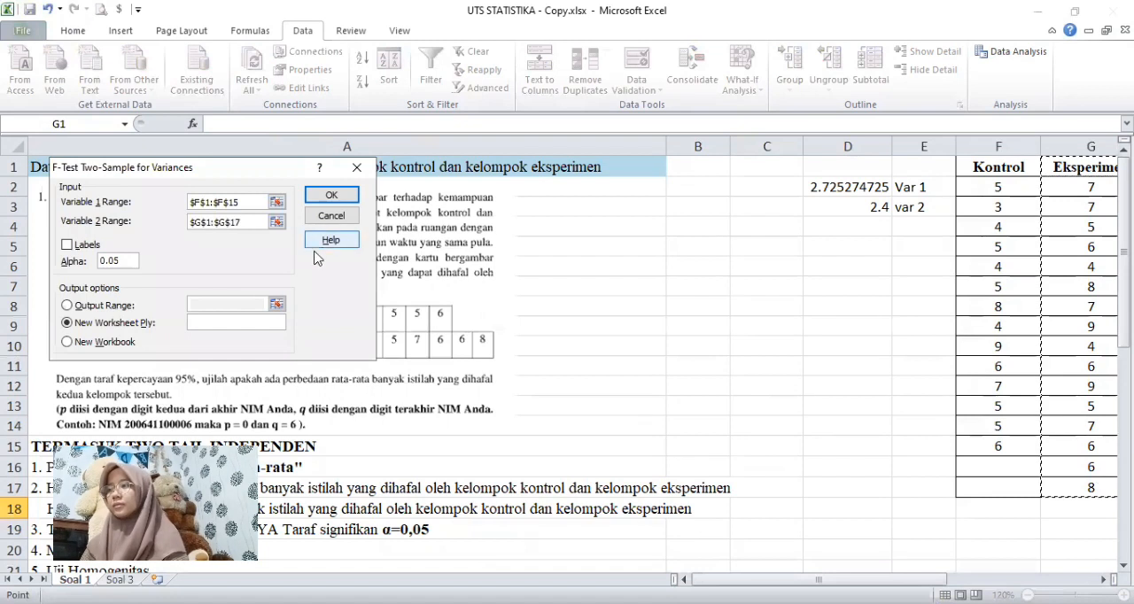
pyautogui.click(67, 246)
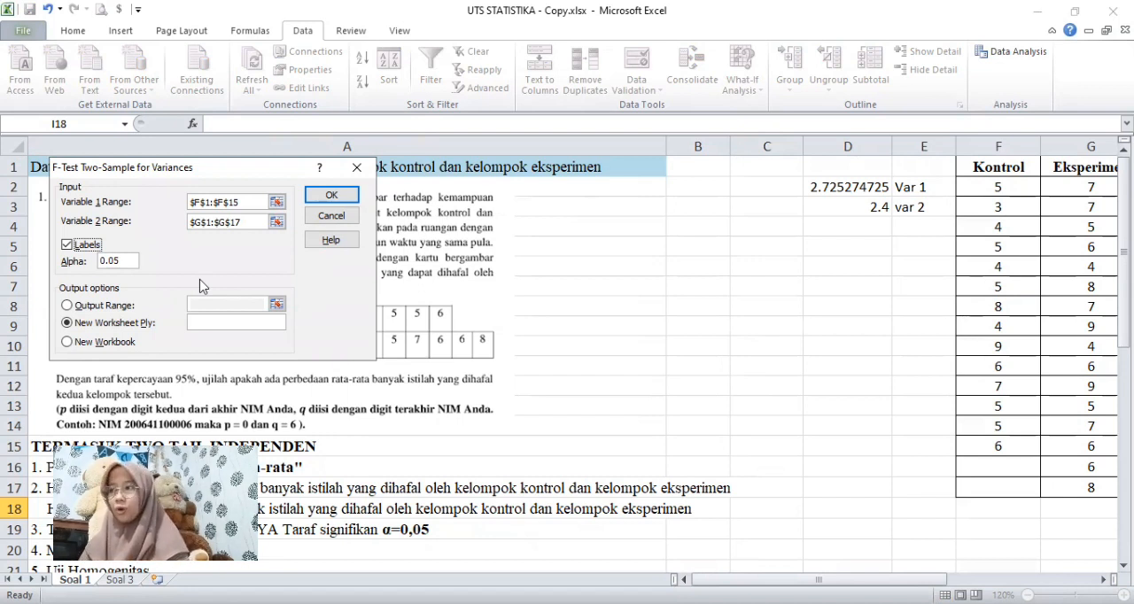
pyautogui.click(68, 306)
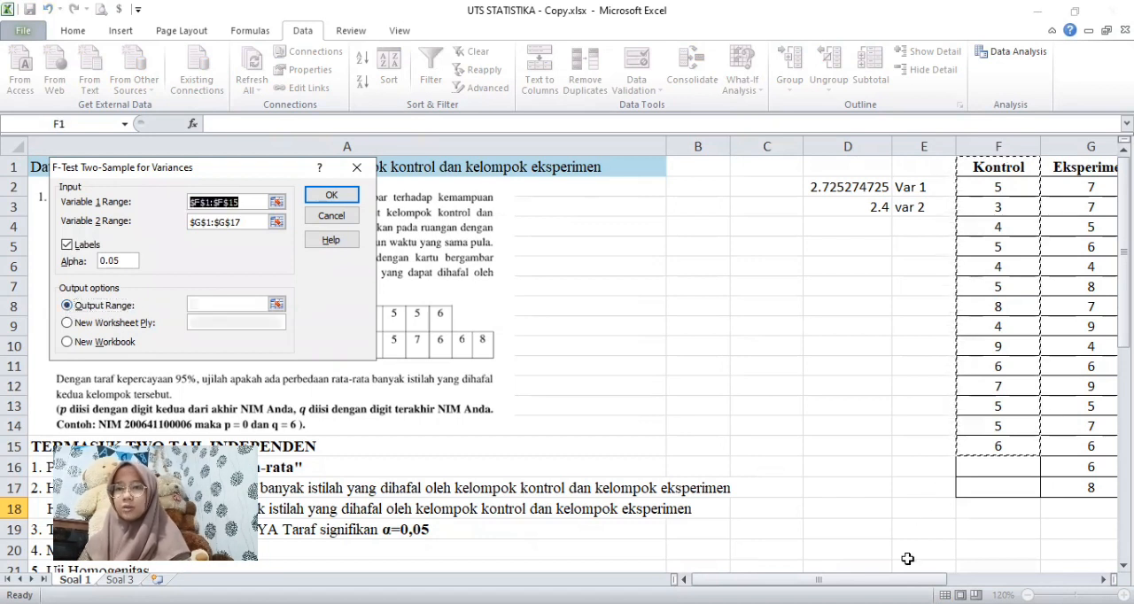
pyautogui.hscroll(2, 655, 184)
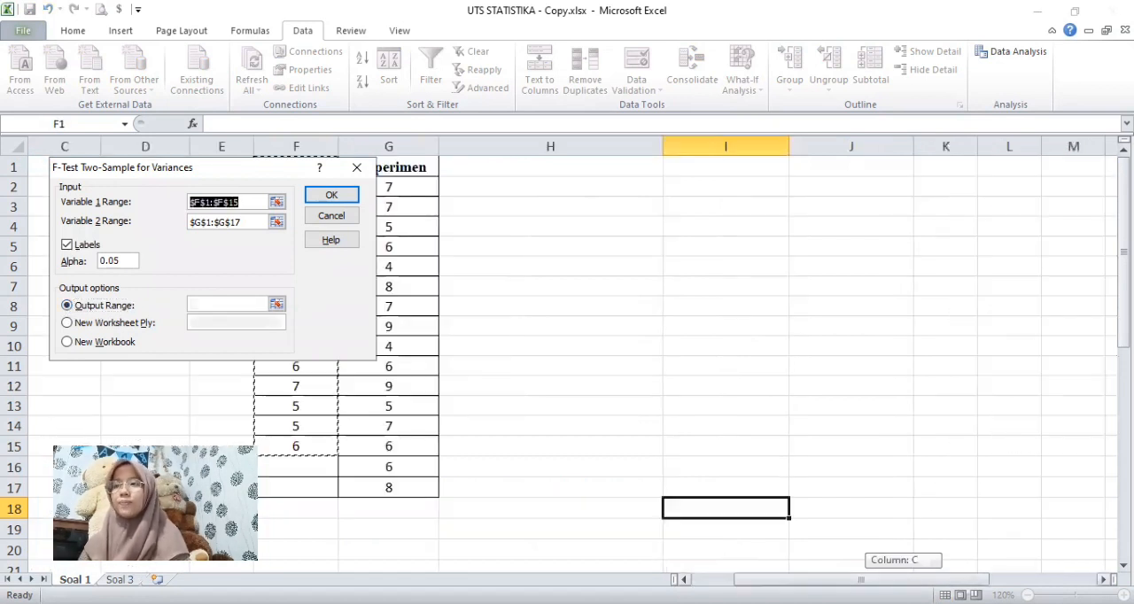
pyautogui.click(630, 189)
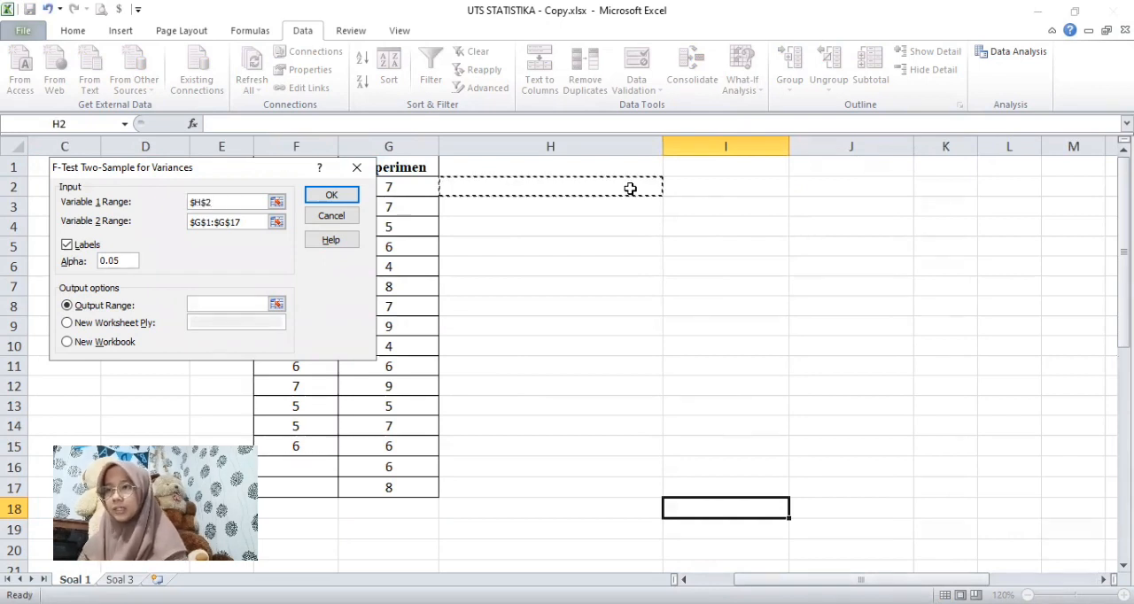
pyautogui.click(628, 169)
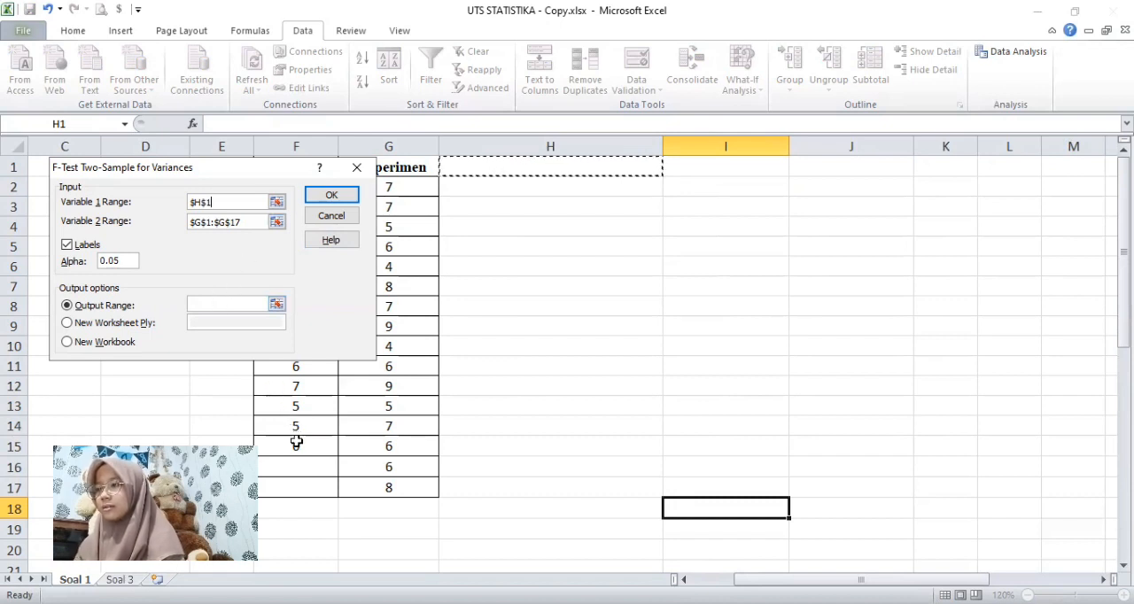
pyautogui.click(296, 443)
pyautogui.keyDown('shift'); pyautogui.click(319, 167); pyautogui.keyUp('shift')
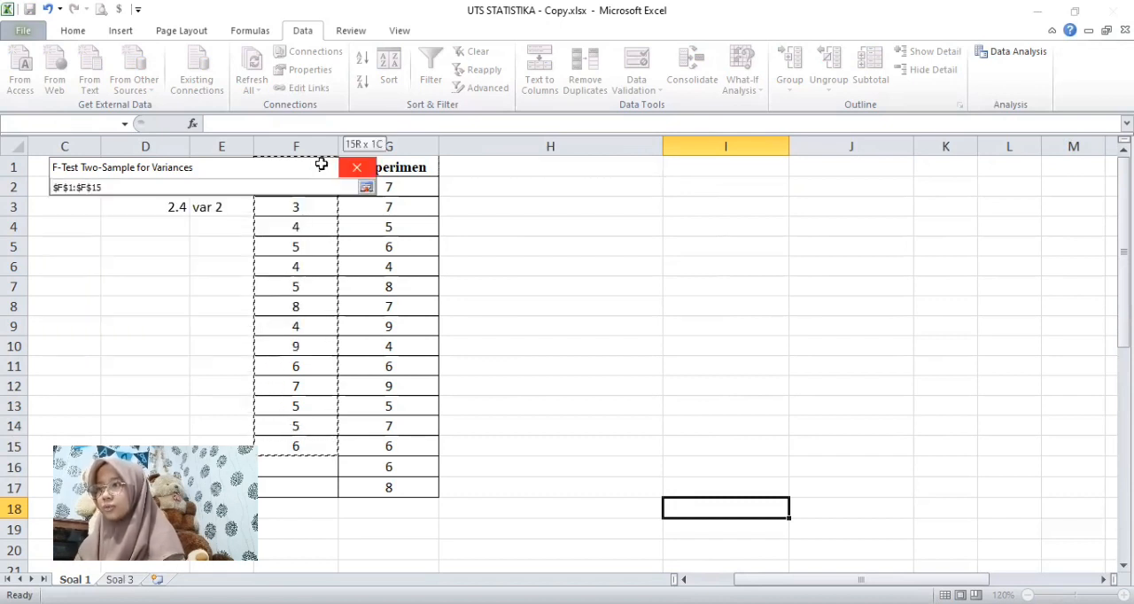
# Step: Set the F-test's output range to cell H1 and run the analysis
pyautogui.click(203, 305)
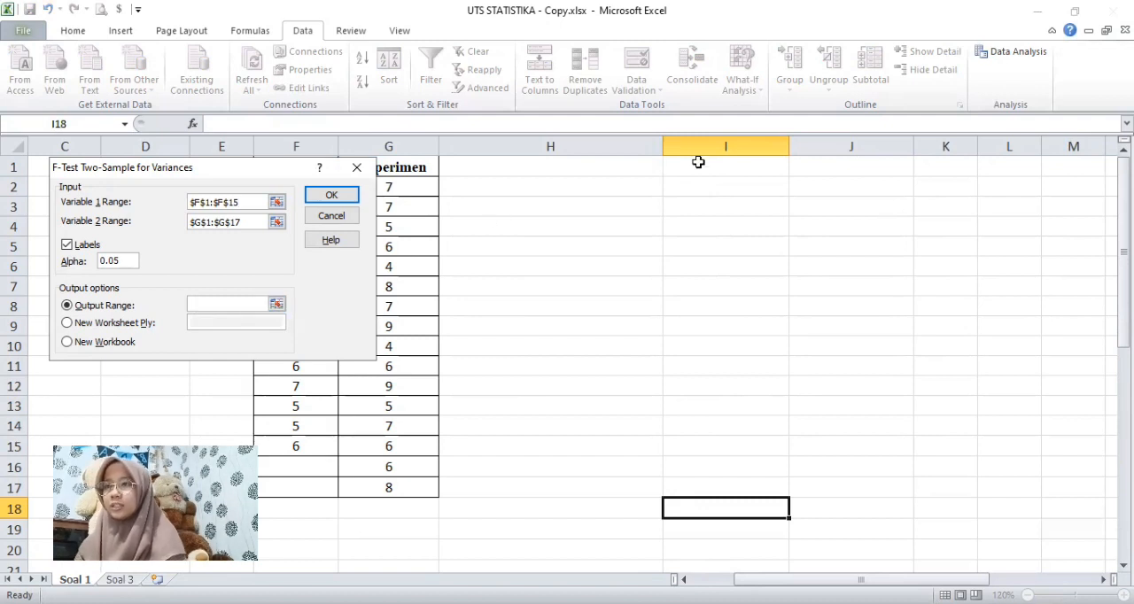
pyautogui.click(647, 167)
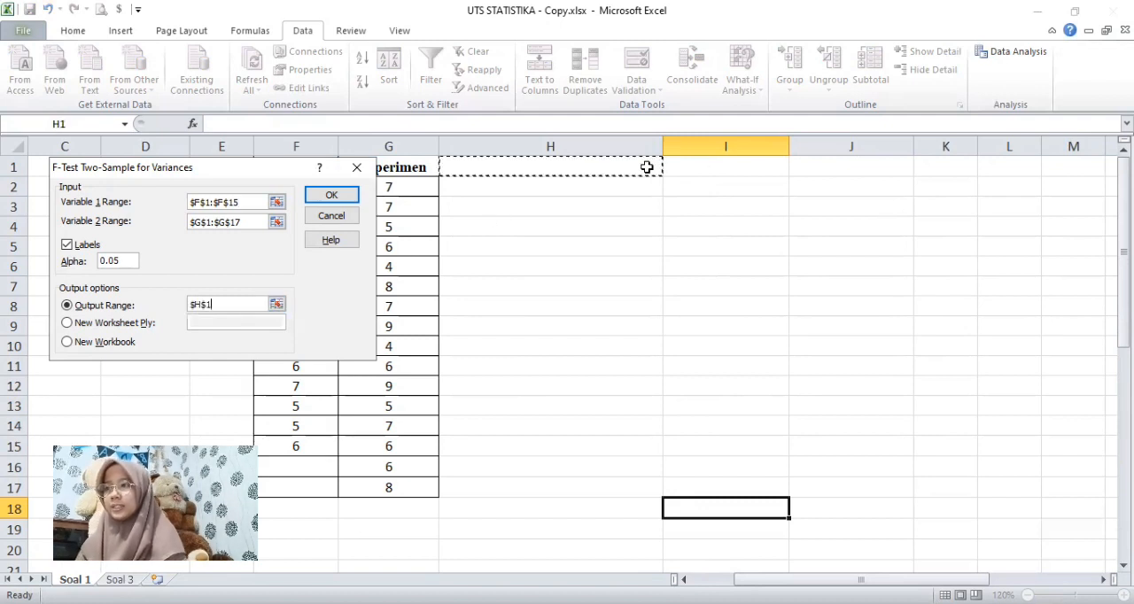
pyautogui.click(341, 195)
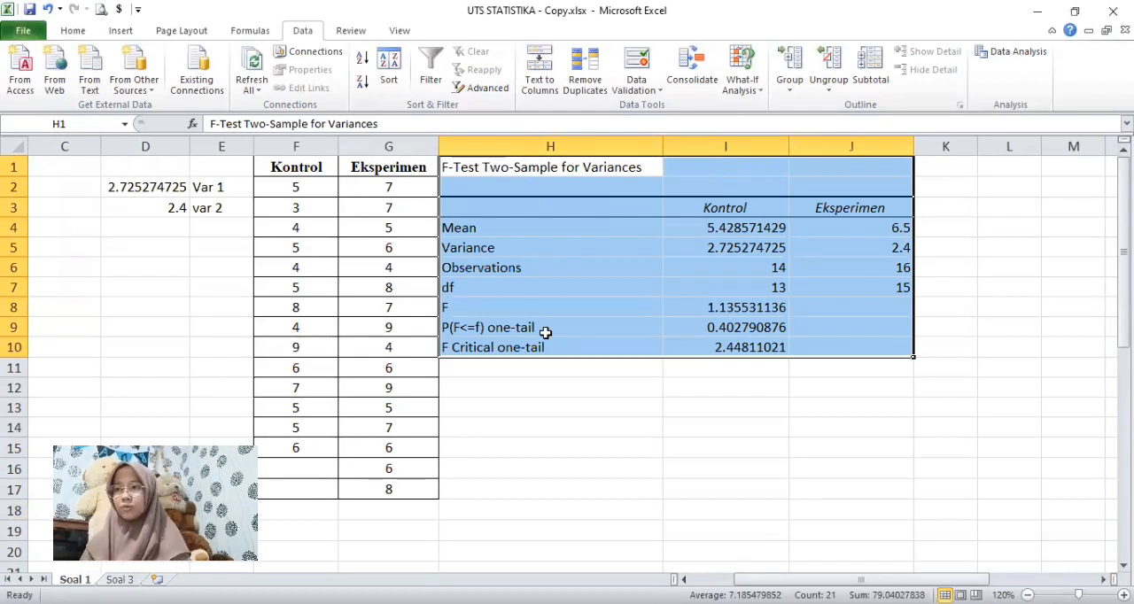
# Step: Record the comparison of the F-test's one-tail p-value with alpha as "0,4>0,05" in cell H12
pyautogui.click(545, 331)
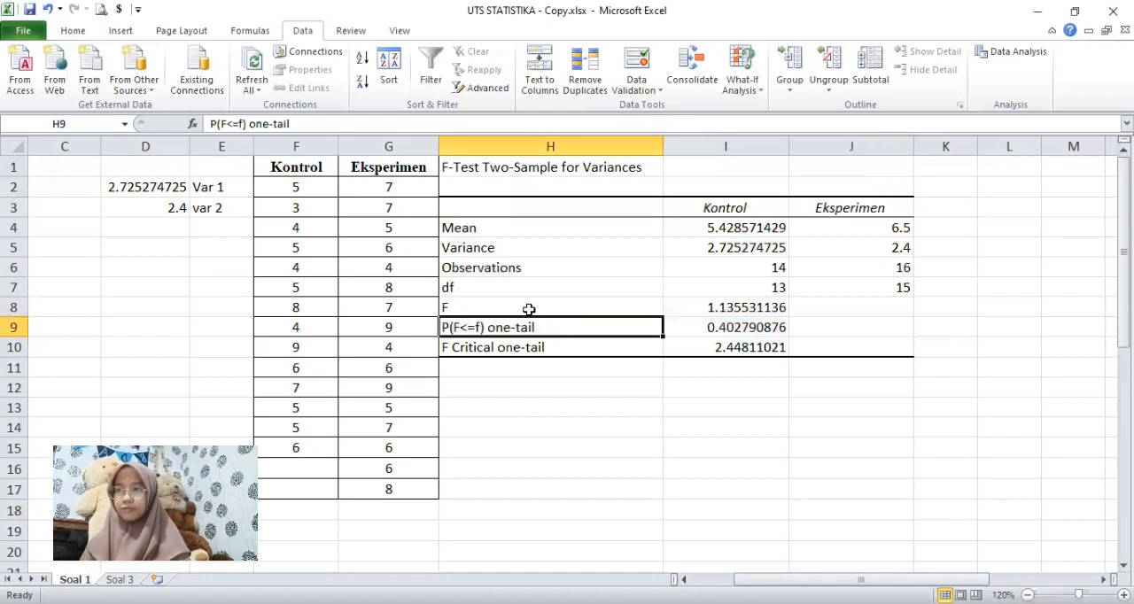
pyautogui.click(523, 308)
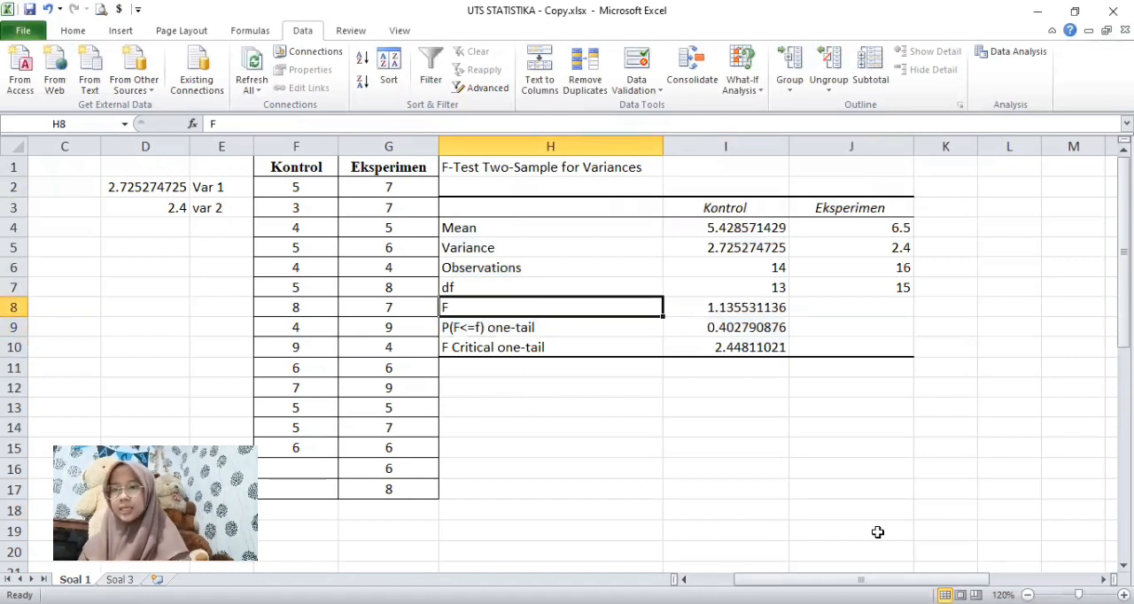
pyautogui.moveTo(848, 580); pyautogui.dragTo(803, 579)
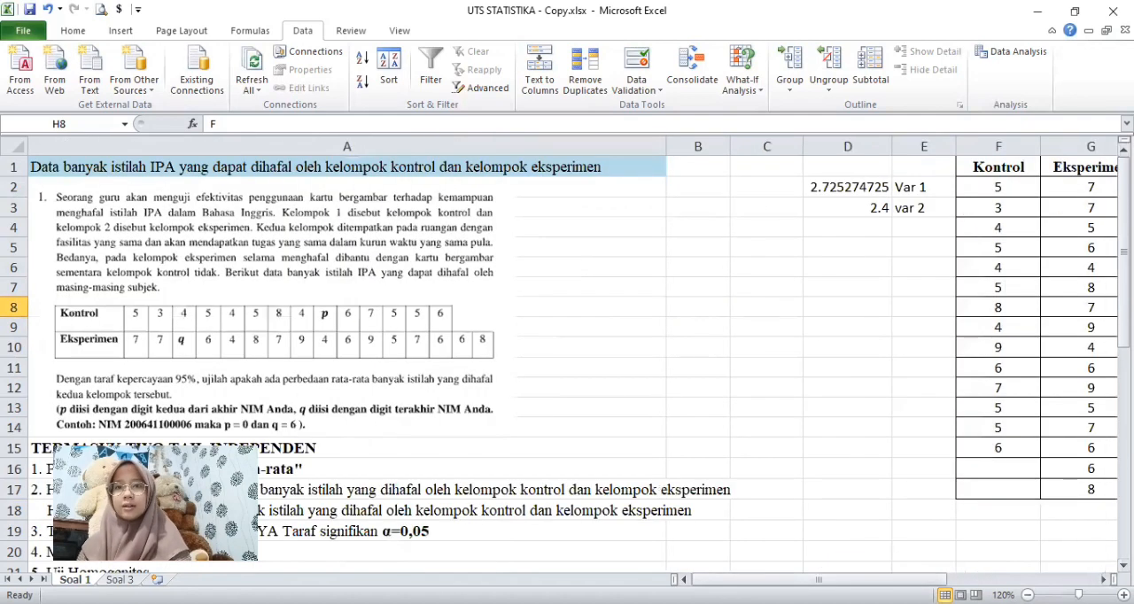
pyautogui.moveTo(1123, 247); pyautogui.dragTo(1123, 354)
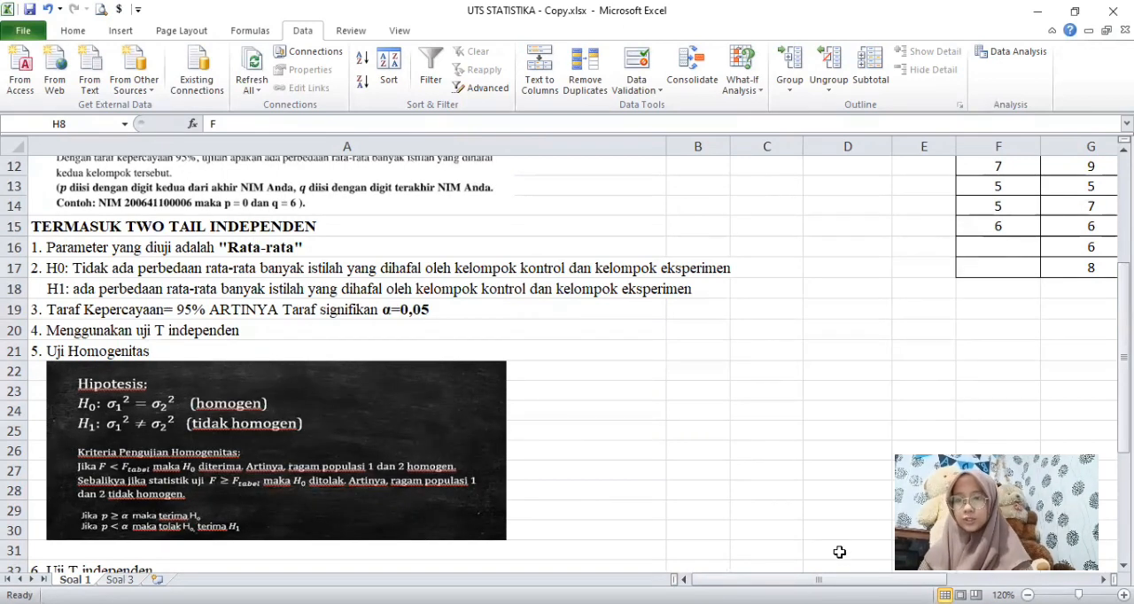
pyautogui.moveTo(837, 580); pyautogui.dragTo(901, 579)
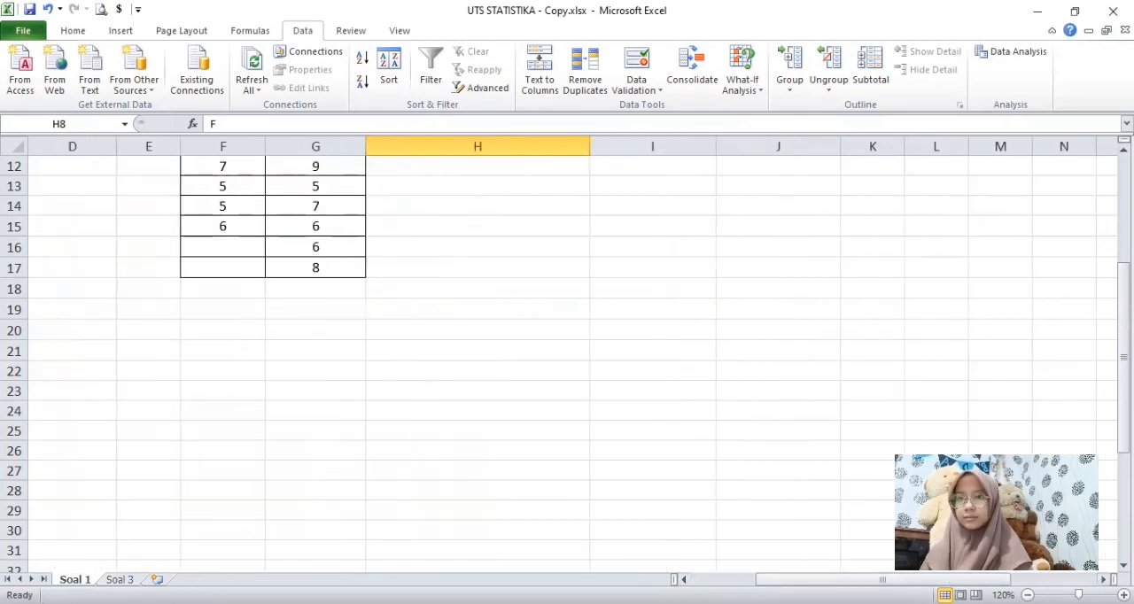
pyautogui.moveTo(1123, 392); pyautogui.dragTo(1123, 371)
pyautogui.click(572, 377)
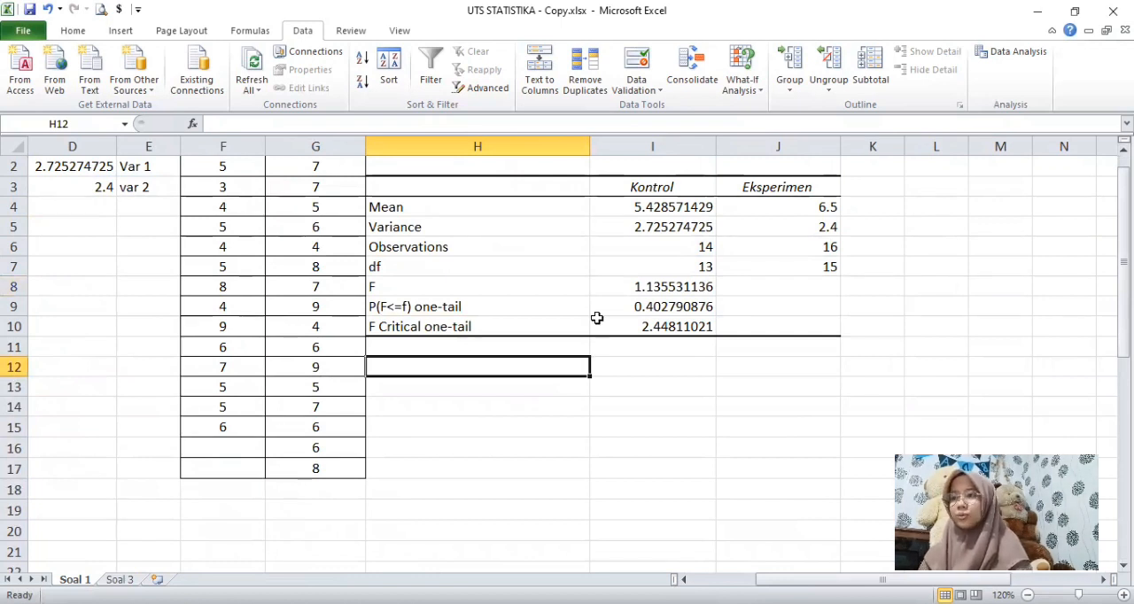
pyautogui.write('0,')
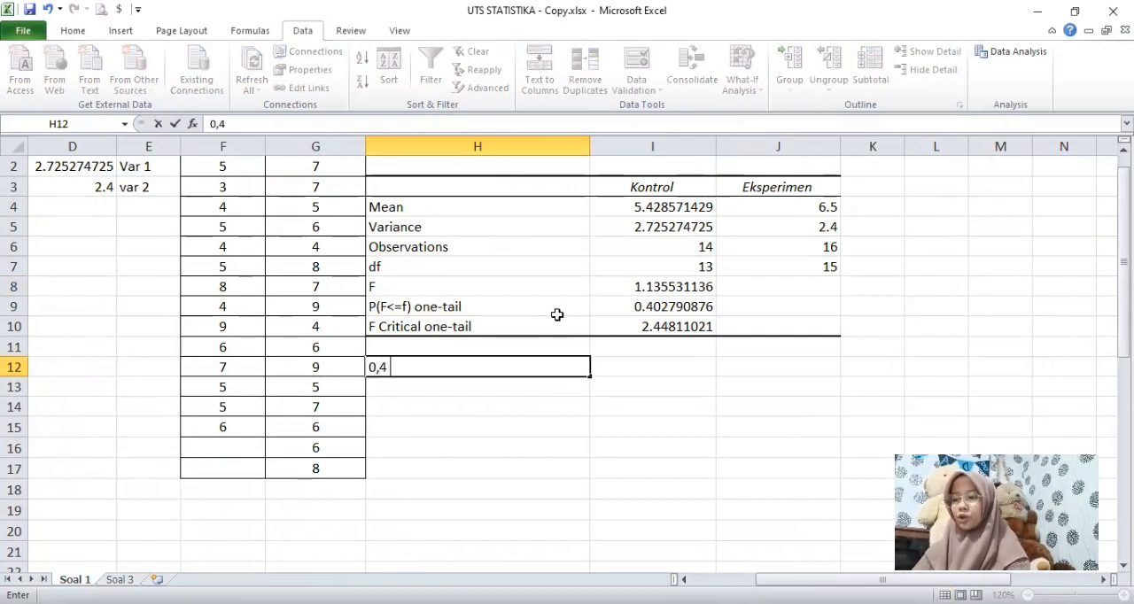
pyautogui.write('4 0,05')
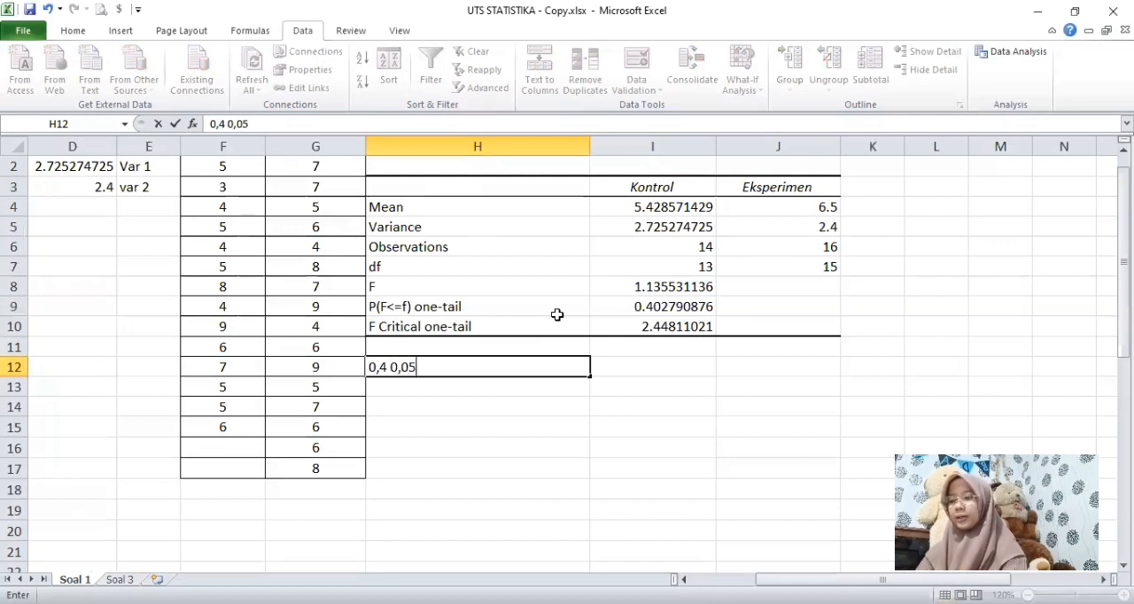
pyautogui.click(390, 367)
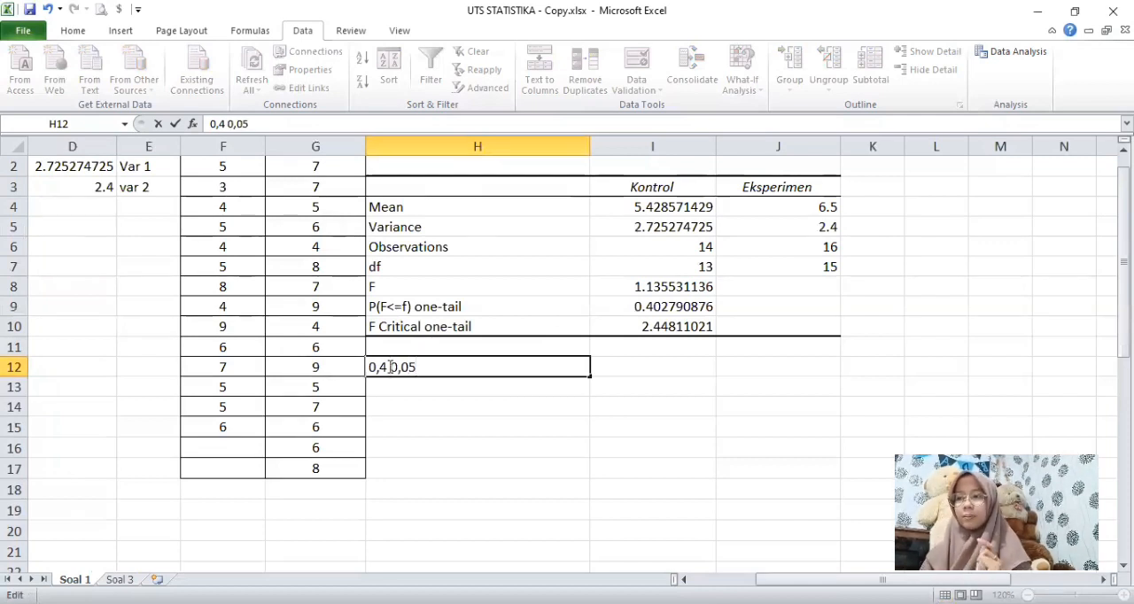
pyautogui.press('BackSpace')
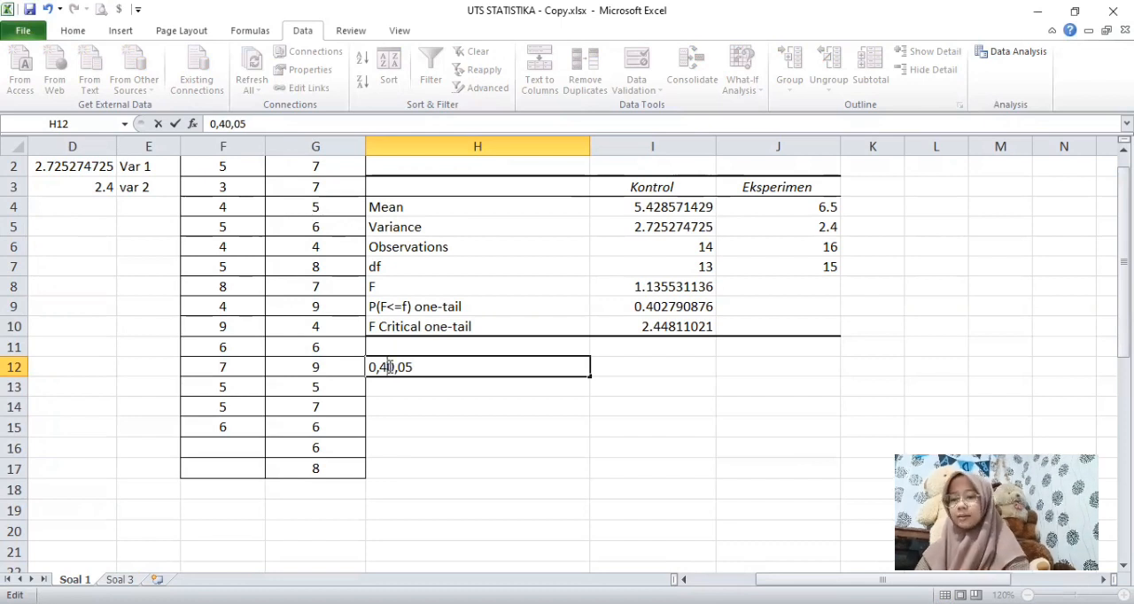
pyautogui.write('>')
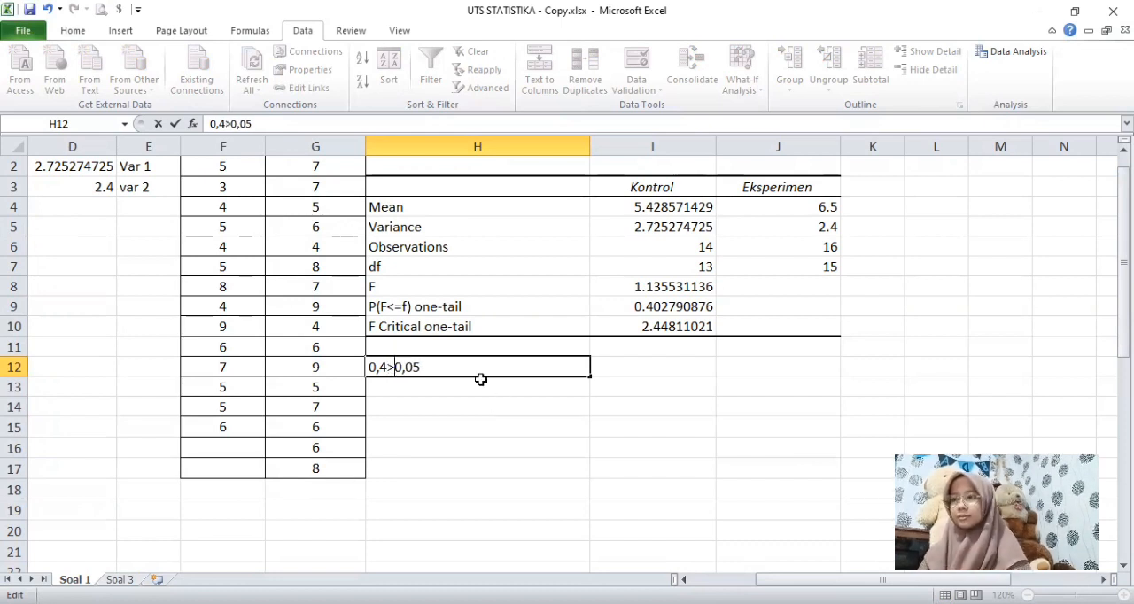
# Step: Enter the conclusion "karena p lebih dari alfa, dimana 0,4 > 0,05, maka H0 diterima, data termasuk homogen" in cell H13
pyautogui.click(436, 382)
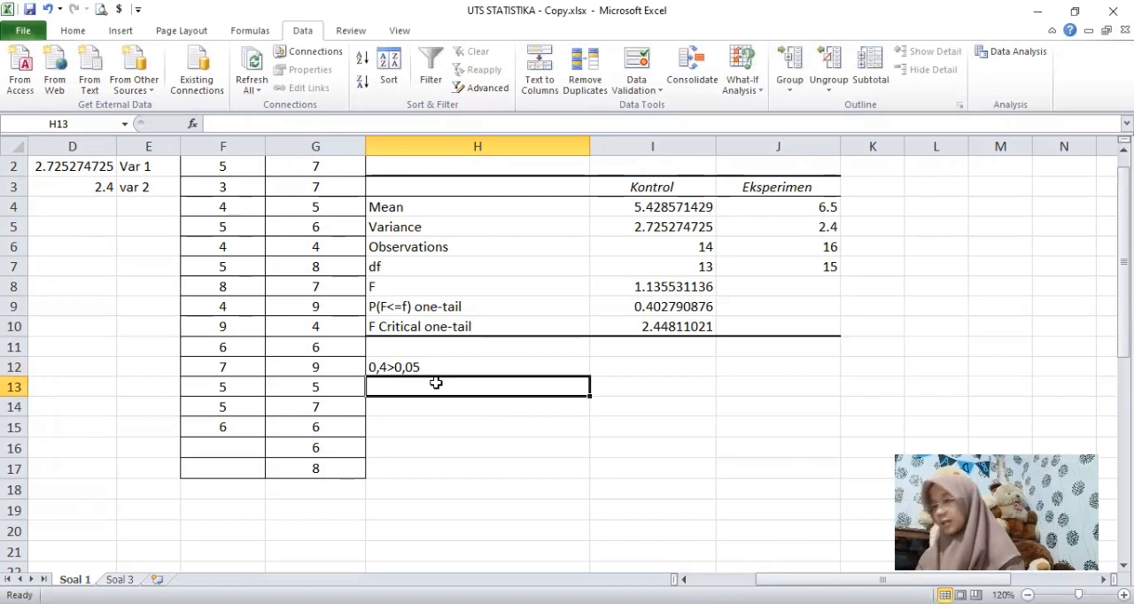
pyautogui.write('karen')
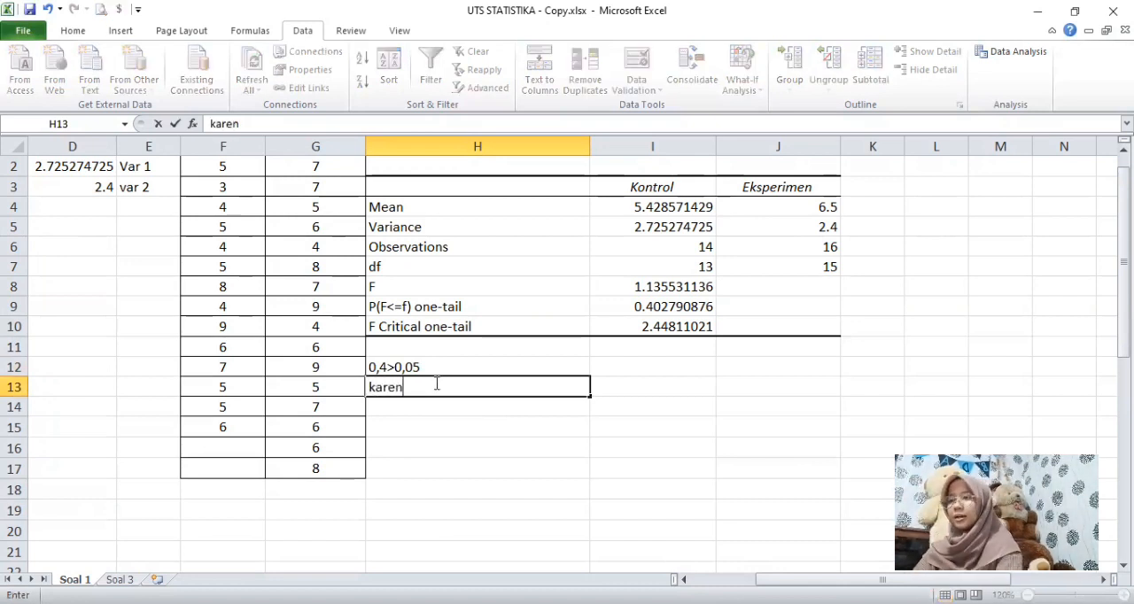
pyautogui.write('a p')
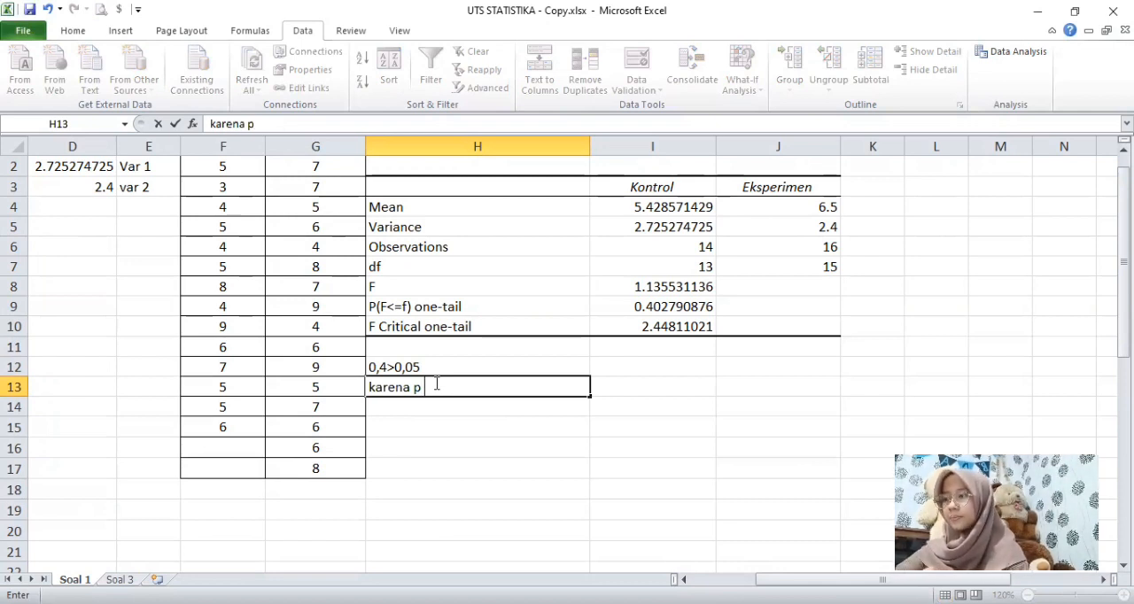
pyautogui.write(' lebih dar')
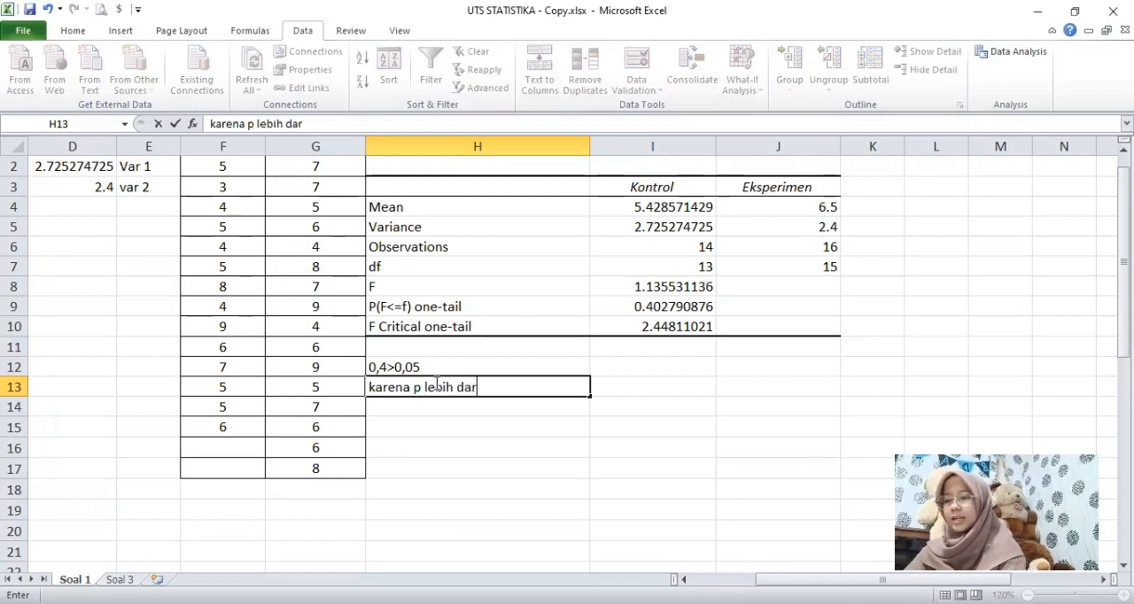
pyautogui.write('i alfa,')
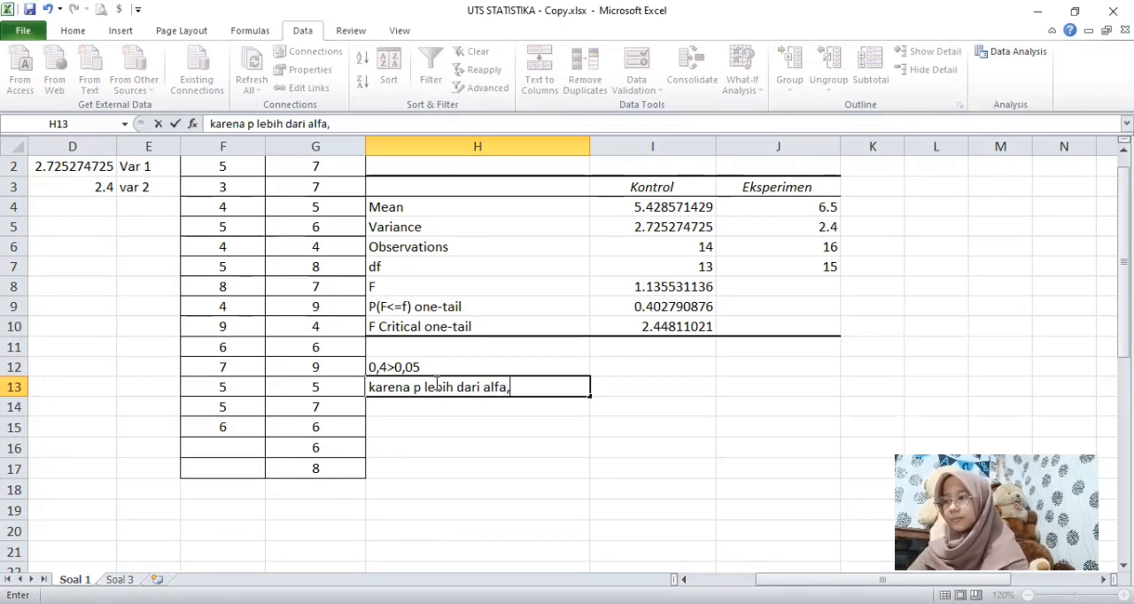
pyautogui.write(' dimana 0,')
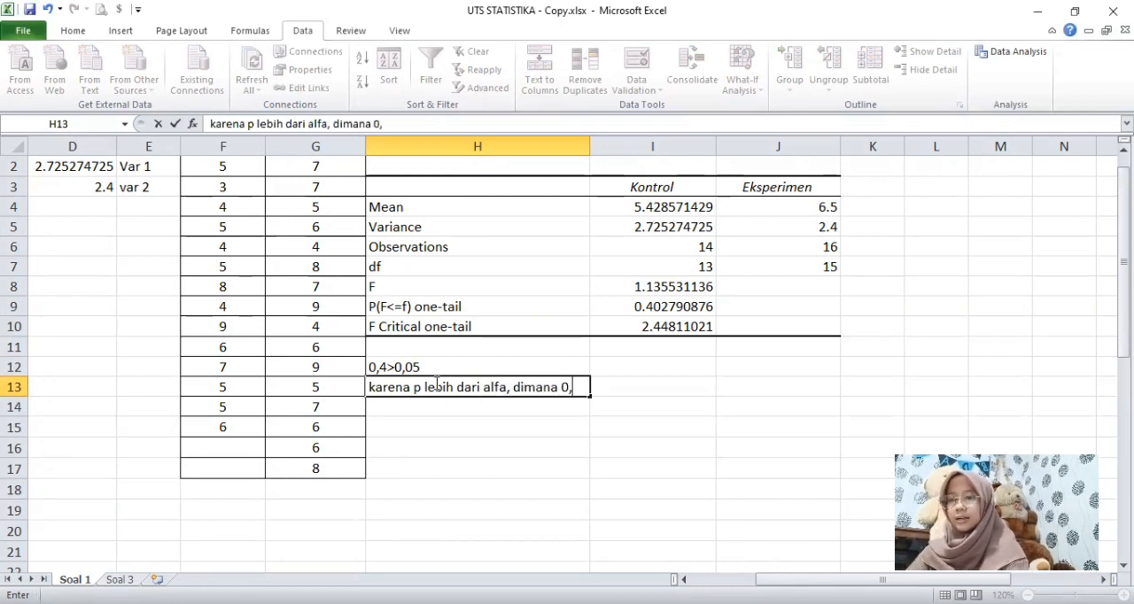
pyautogui.write('4 >')
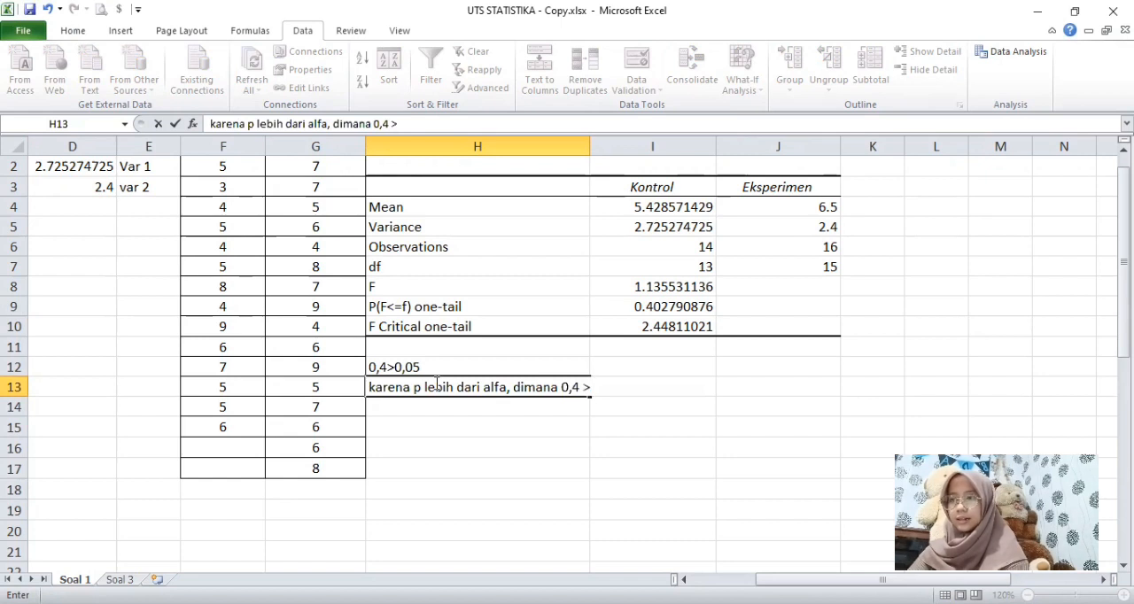
pyautogui.write(' 0,05')
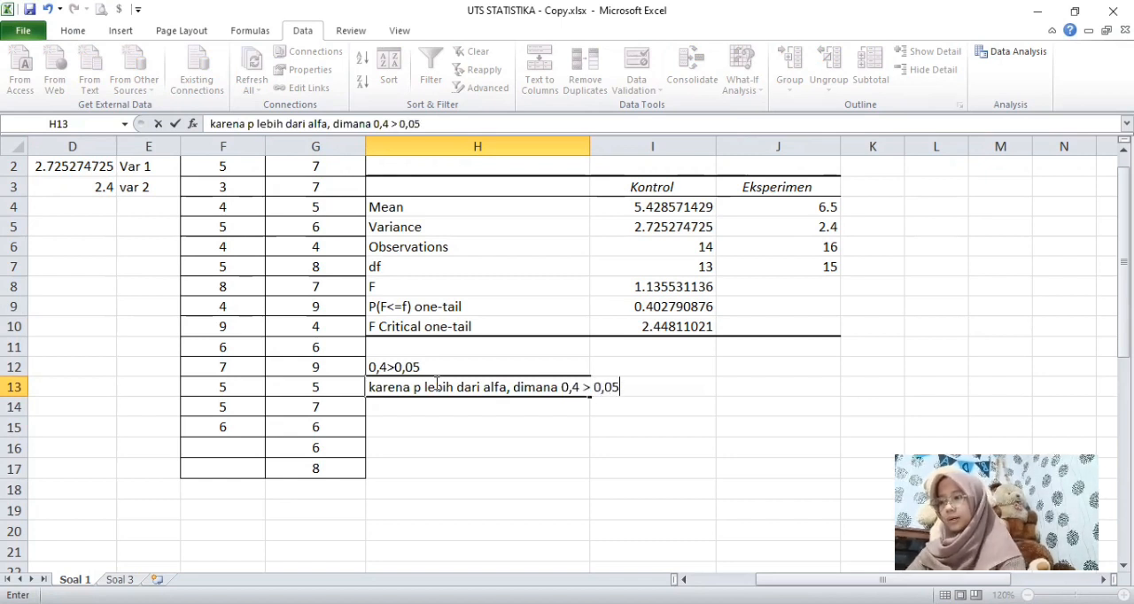
pyautogui.write(', maka H0 d')
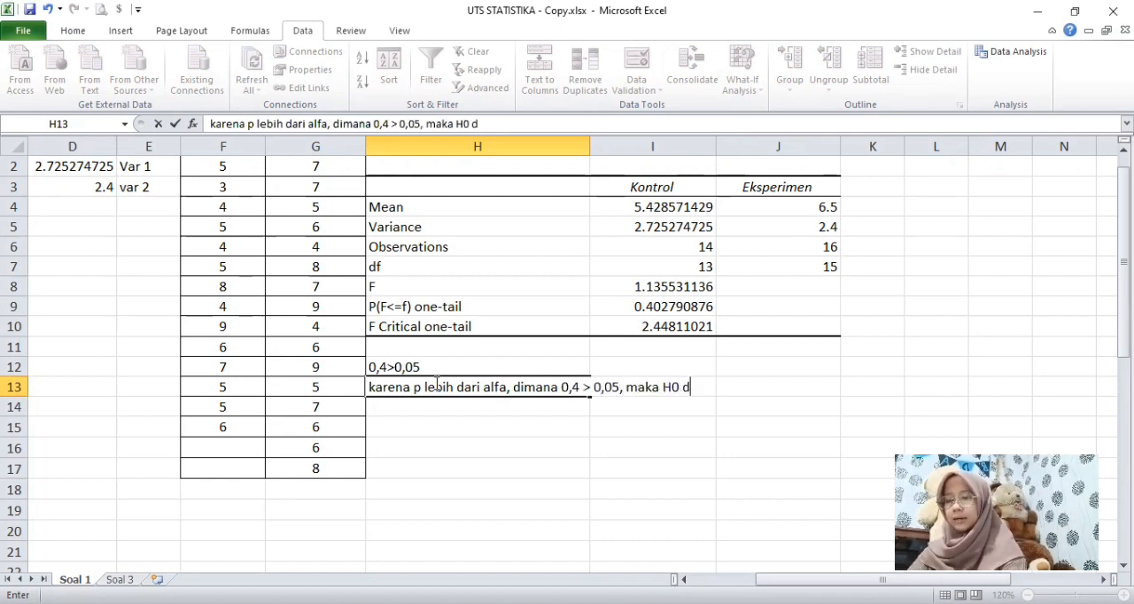
pyautogui.write('iterima, ')
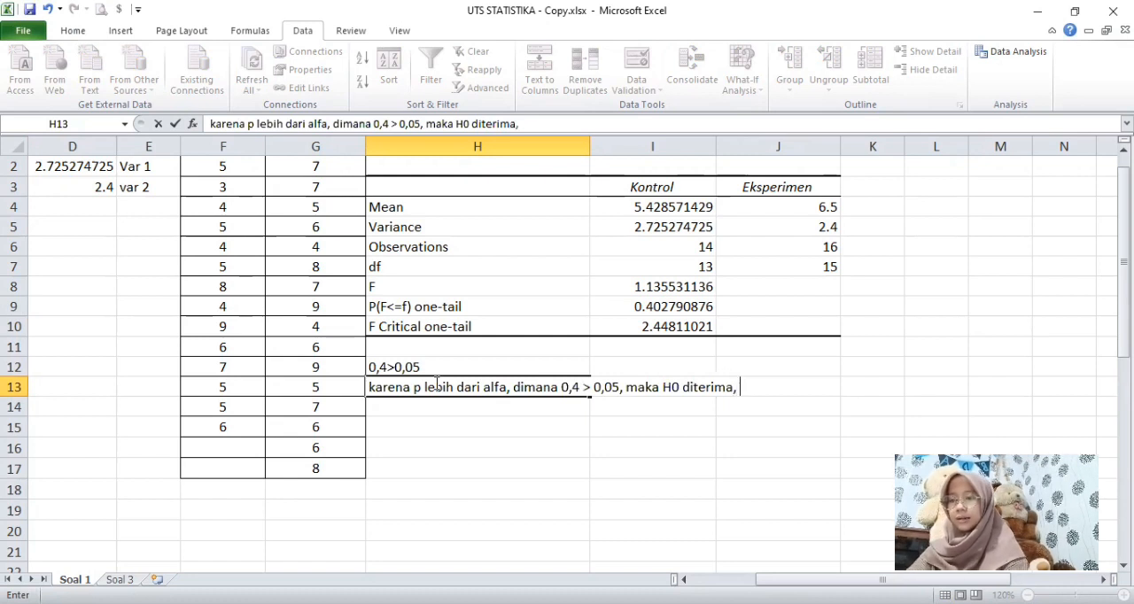
pyautogui.write('data termasuk')
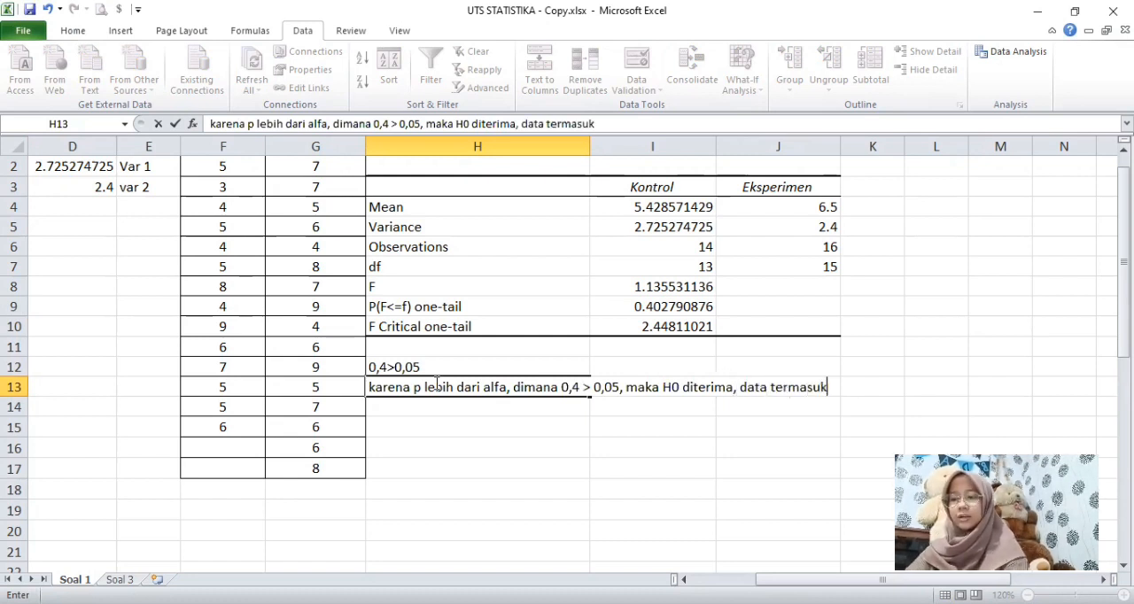
pyautogui.write(' homogen')
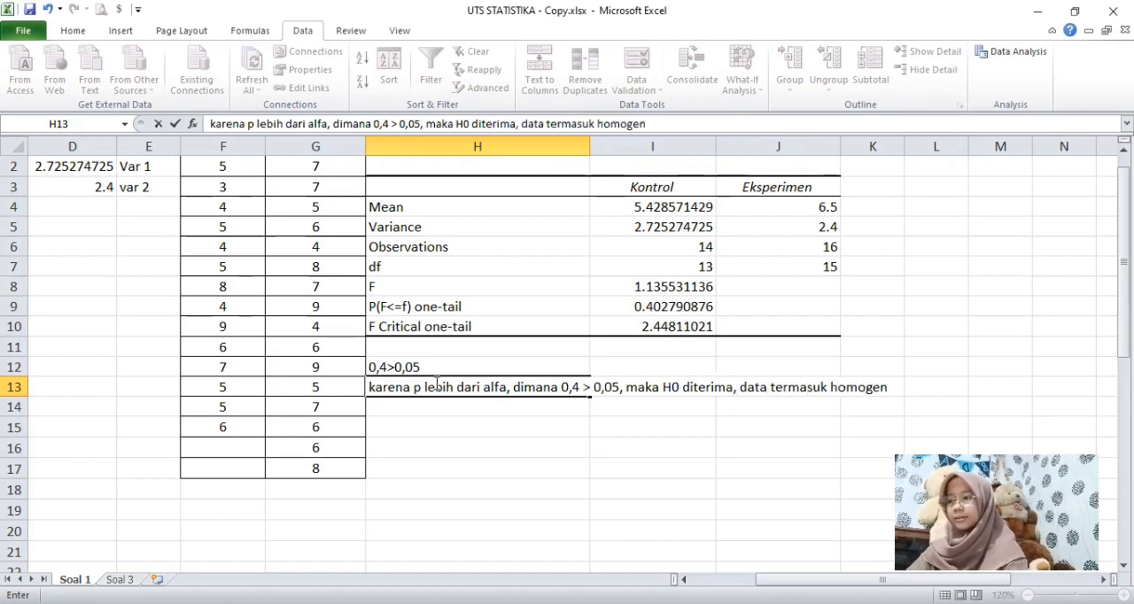
pyautogui.click(626, 423)
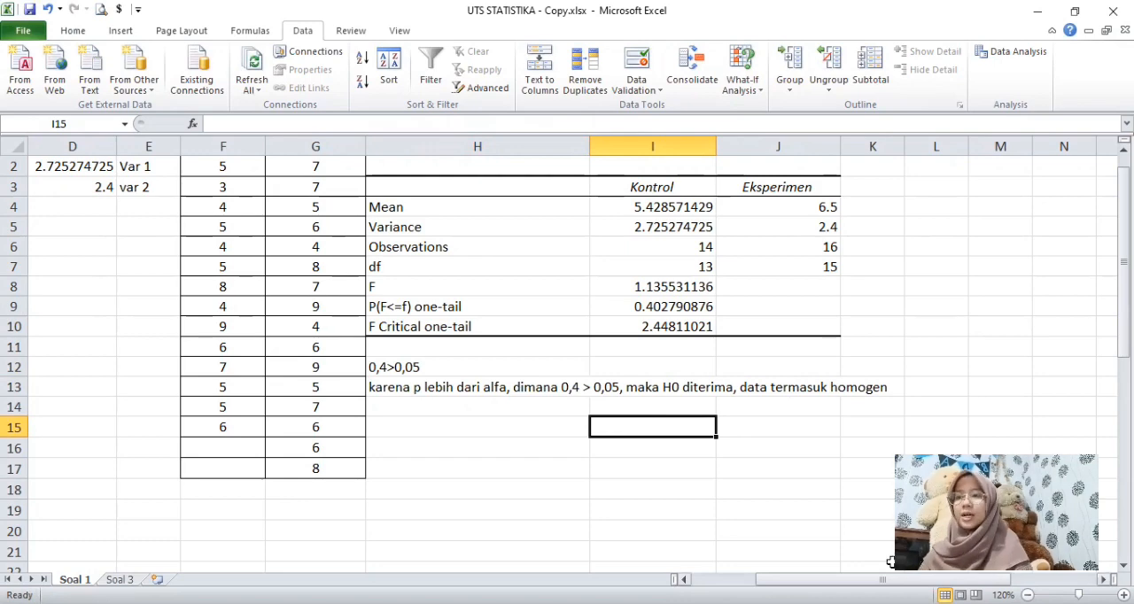
# Step: Select cell H15 and start a t-Test: Two-Sample Assuming Equal Variances analysis
pyautogui.moveTo(881, 579); pyautogui.dragTo(817, 580)
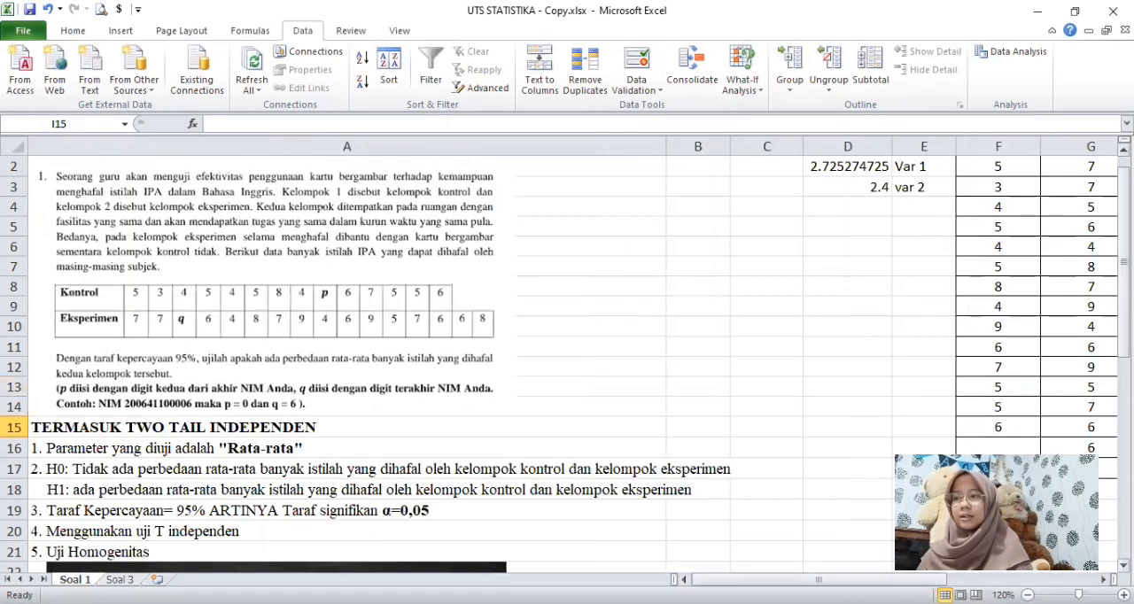
pyautogui.moveTo(1124, 261)
pyautogui.mouseDown()
pyautogui.moveTo(1123, 357)
pyautogui.moveTo(1123, 256)
pyautogui.mouseUp()
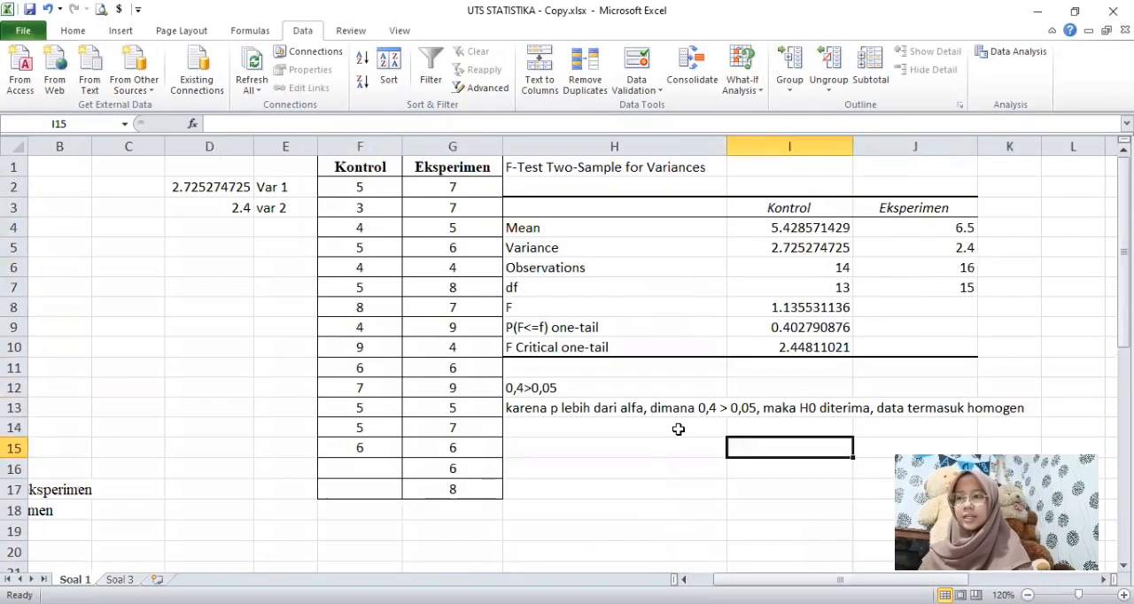
pyautogui.click(662, 447)
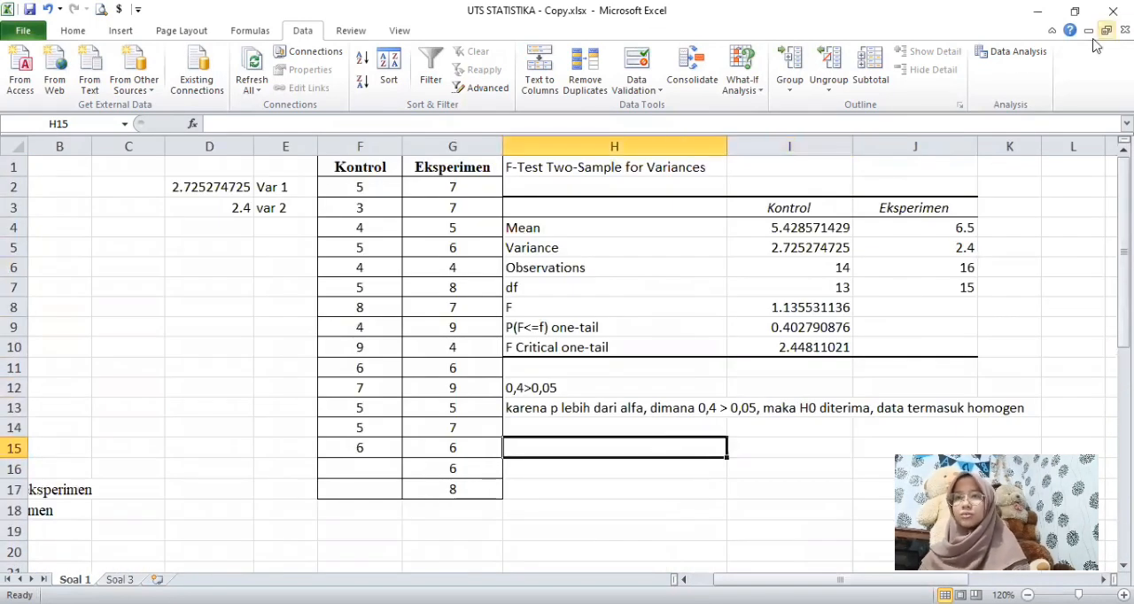
pyautogui.click(1014, 59)
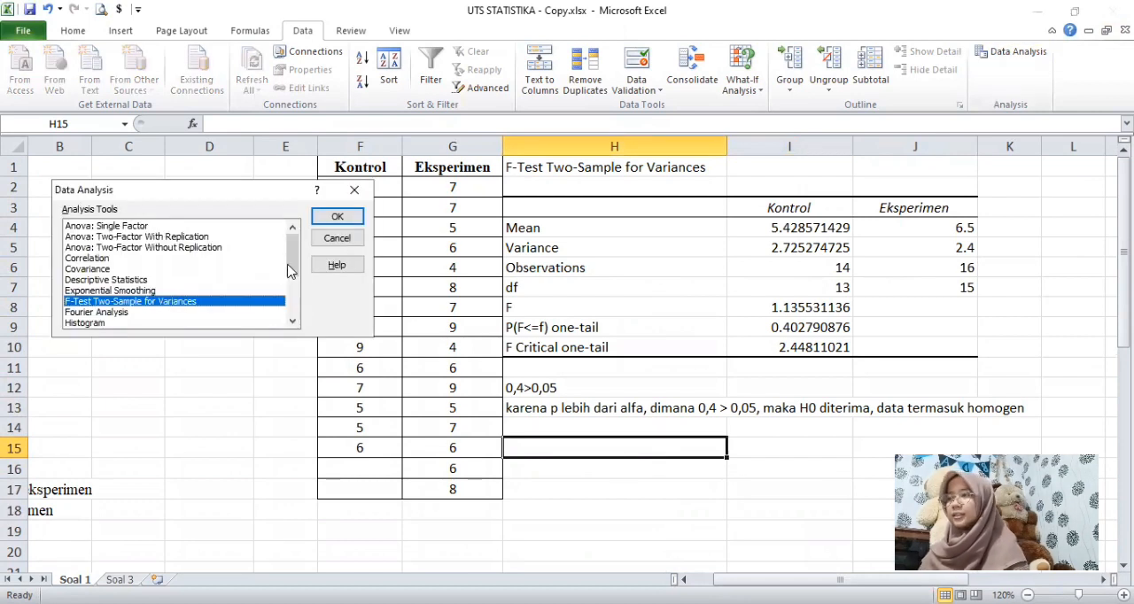
pyautogui.moveTo(288, 256); pyautogui.dragTo(286, 321)
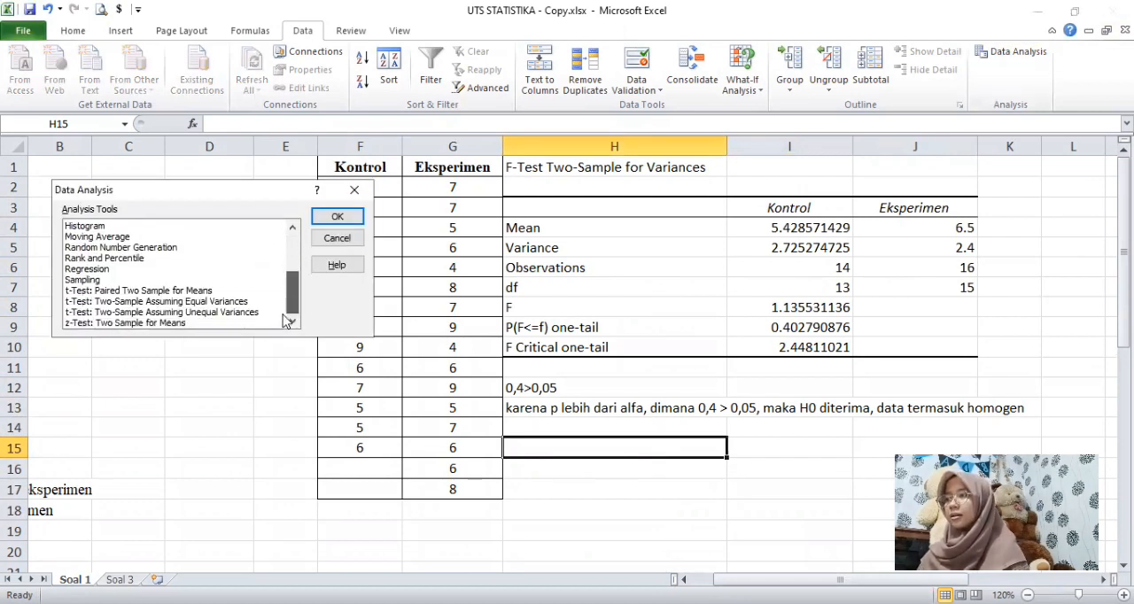
pyautogui.click(147, 303)
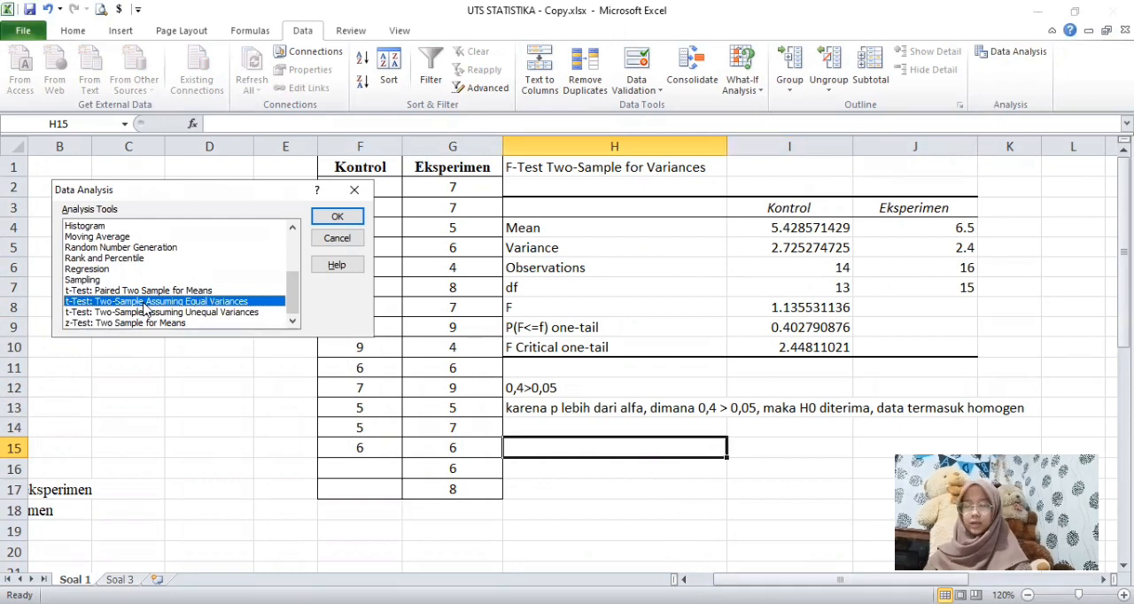
pyautogui.doubleClick(146, 302)
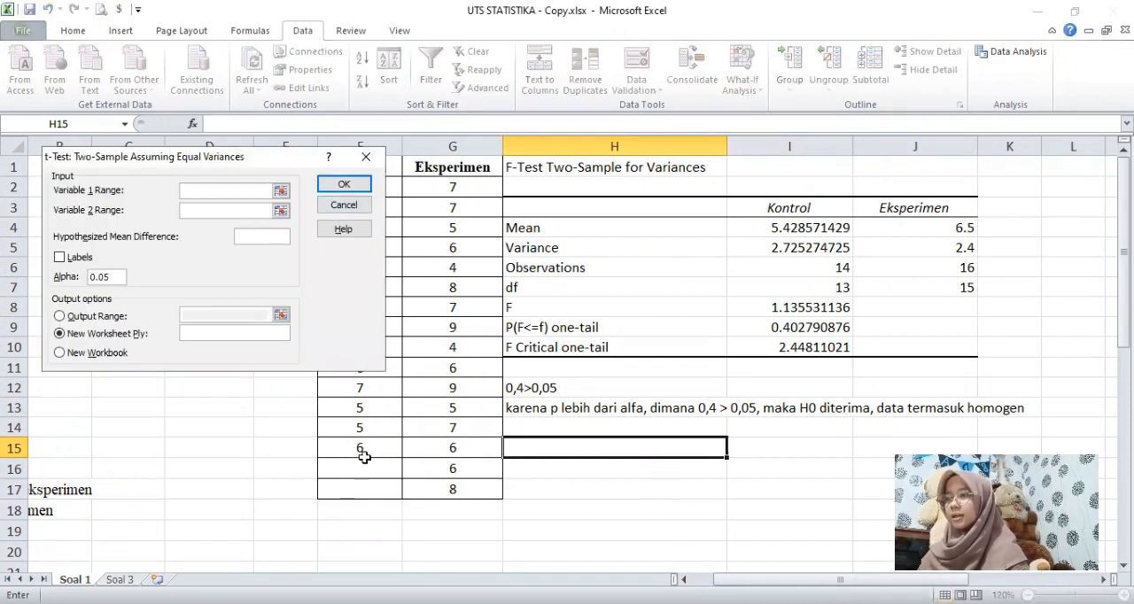
# Step: Set the t-test's Variable 1 range to F1:F15 and Variable 2 range to G1:G17, with labels included
pyautogui.click(365, 447)
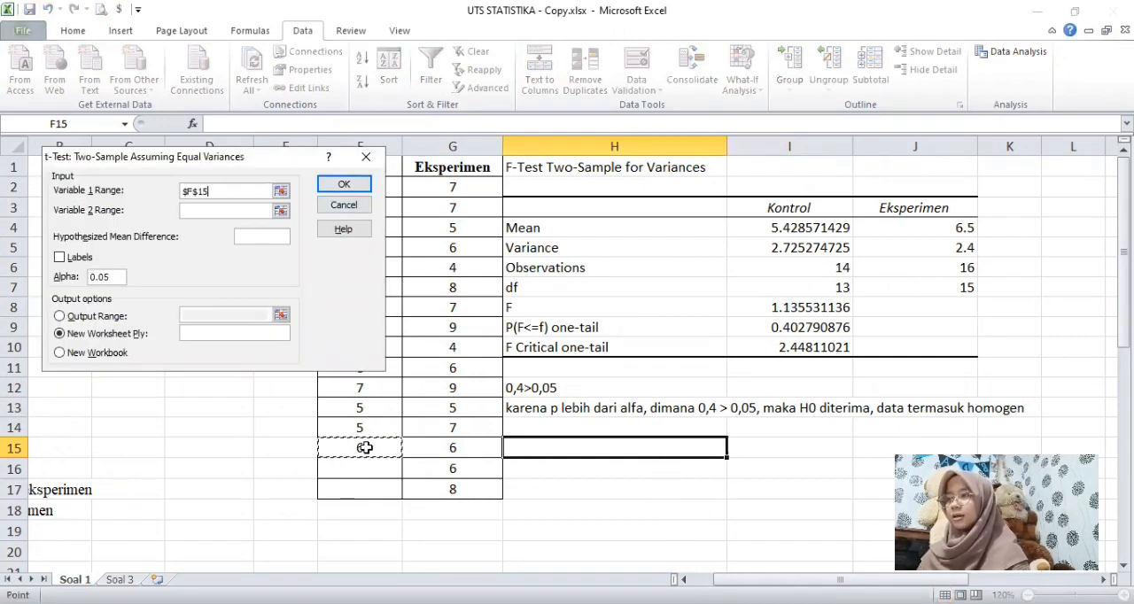
pyautogui.keyDown('shift'); pyautogui.click(399, 166); pyautogui.keyUp('shift')
pyautogui.press('Tab')
pyautogui.click(452, 489)
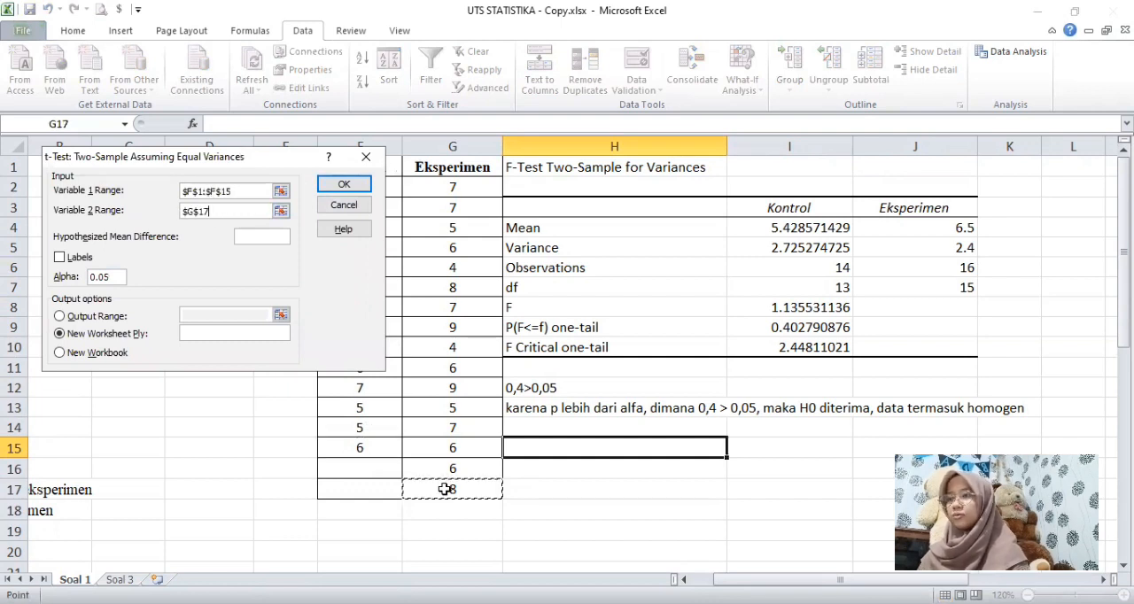
pyautogui.keyDown('shift'); pyautogui.click(454, 170); pyautogui.keyUp('shift')
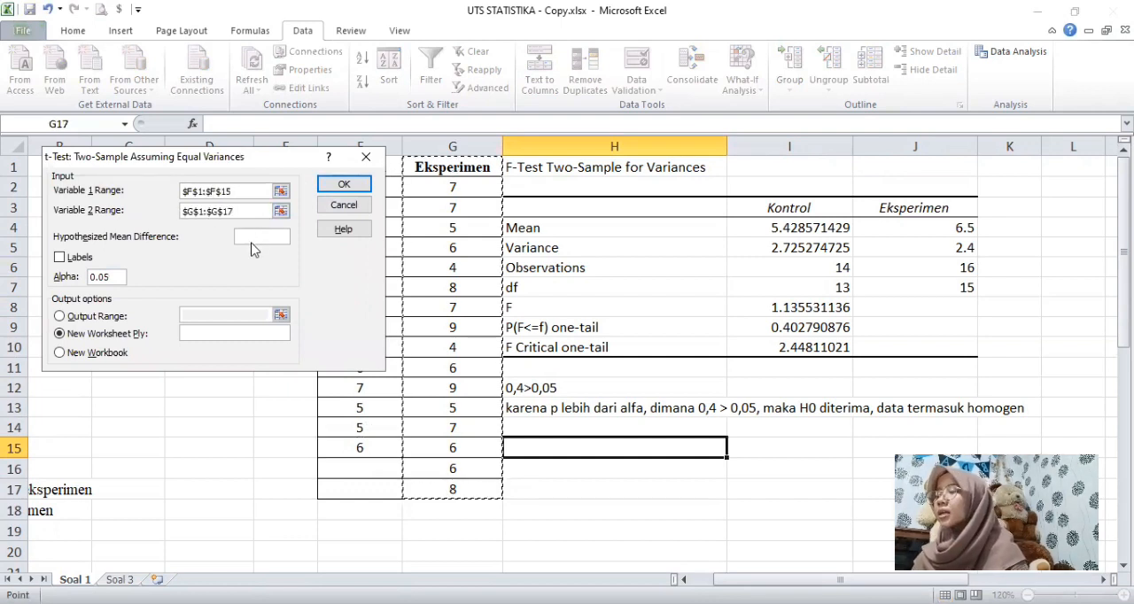
pyautogui.click(59, 257)
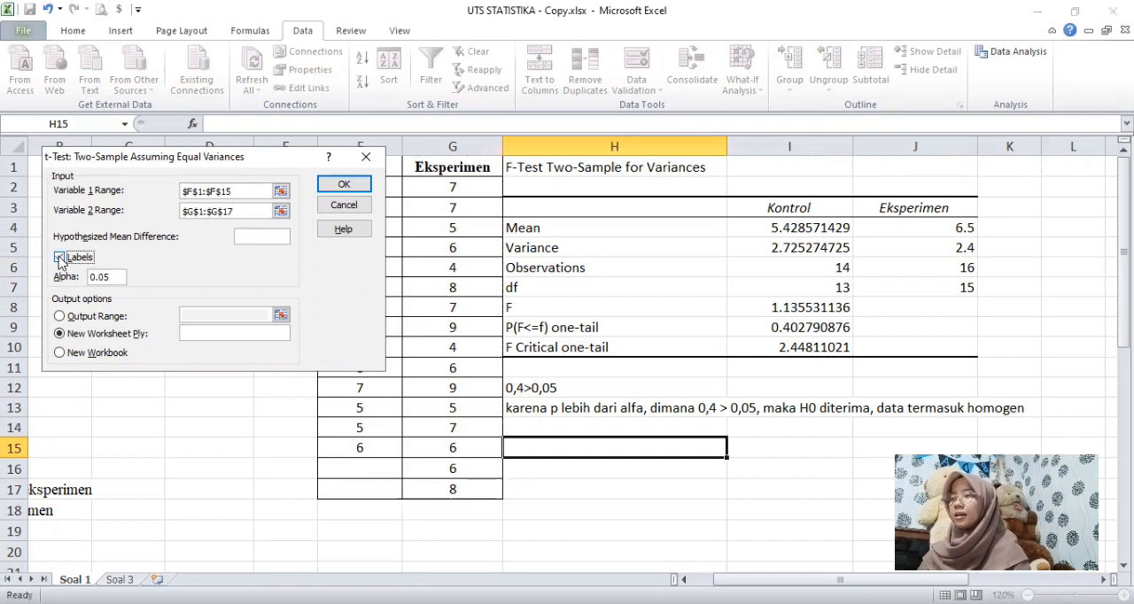
# Step: Send the t-test output to cell H15 on the current sheet and run the analysis
pyautogui.click(59, 315)
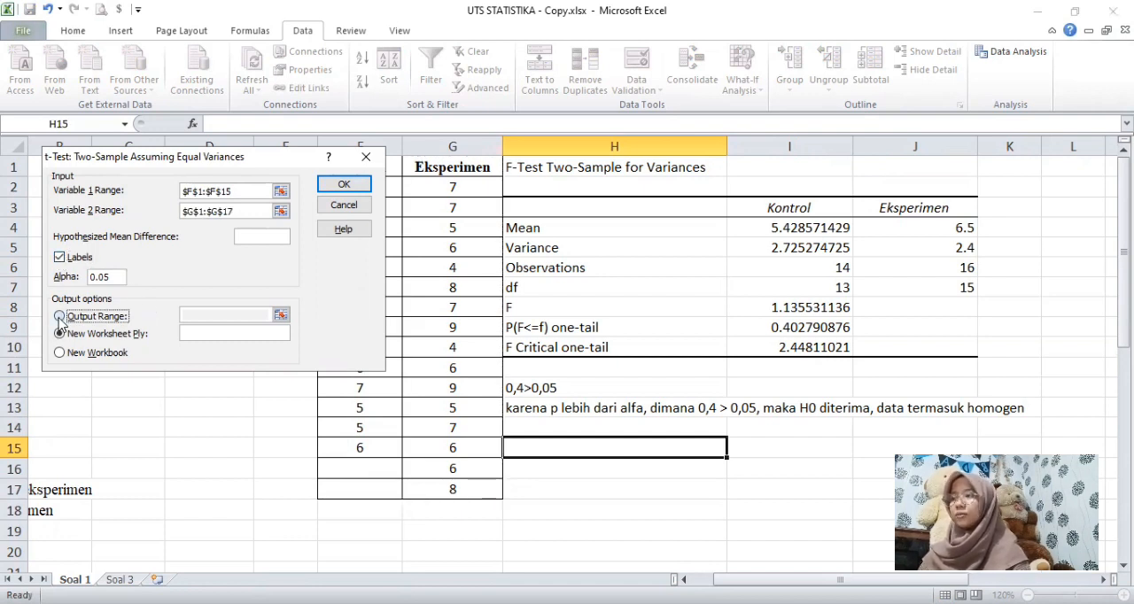
pyautogui.click(271, 313)
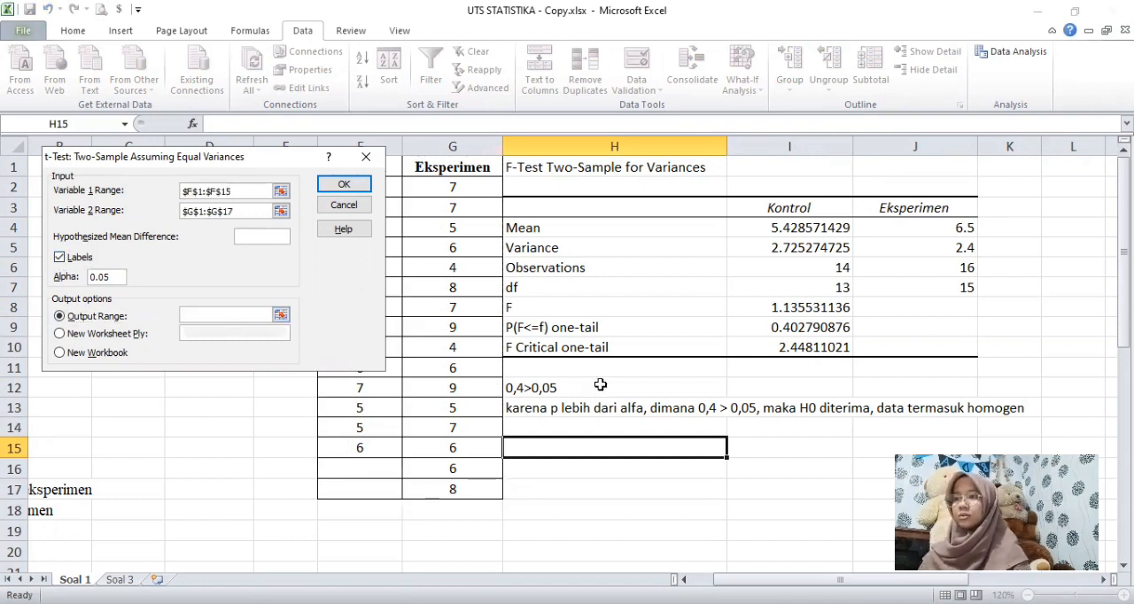
pyautogui.click(593, 449)
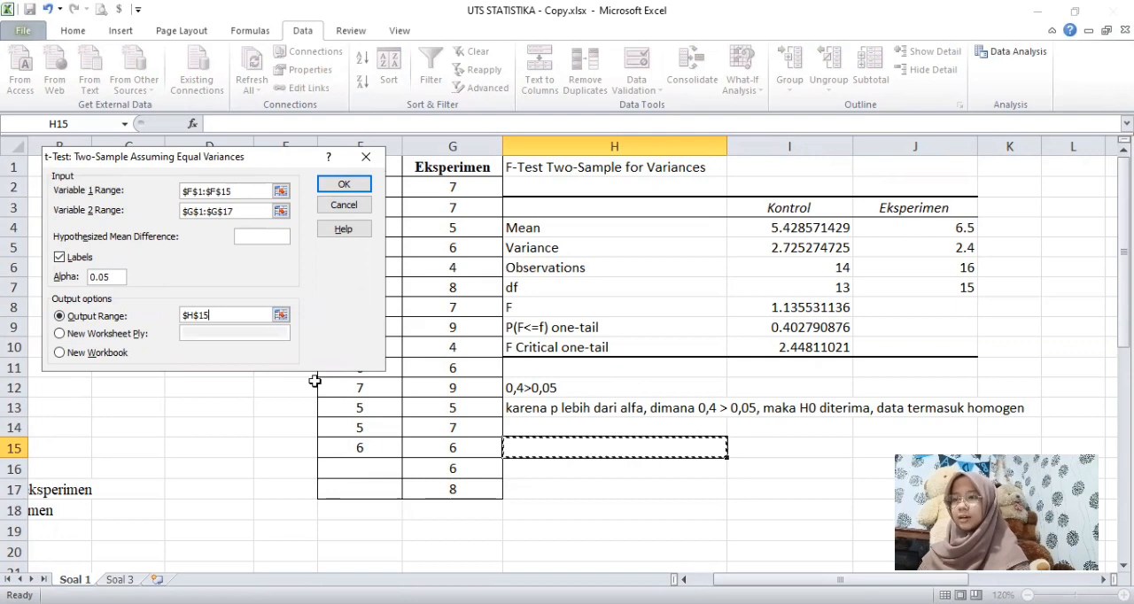
pyautogui.click(343, 185)
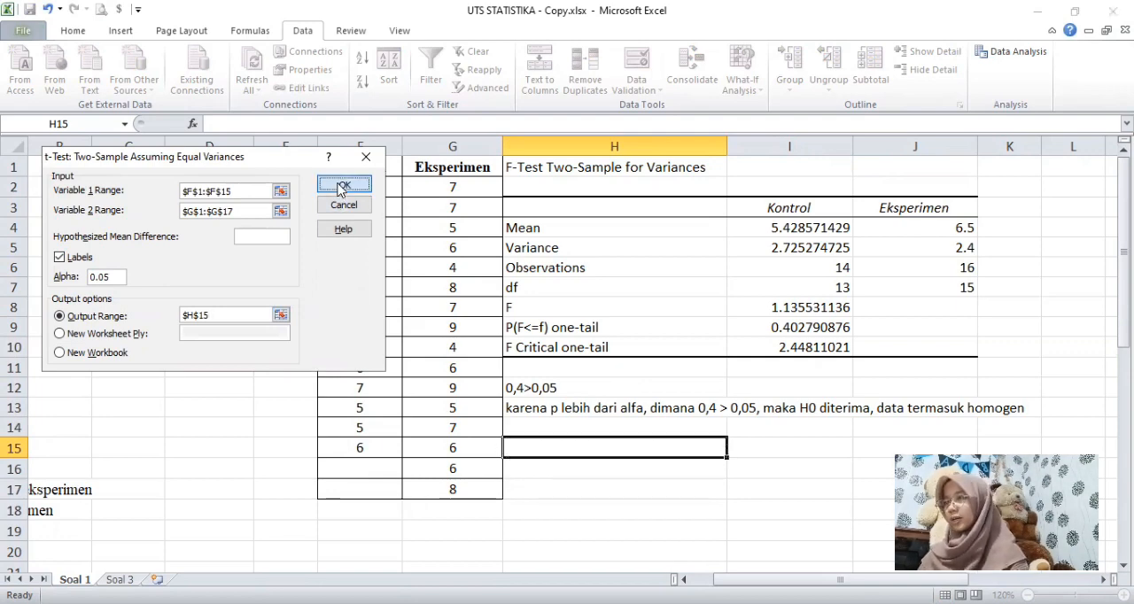
# Step: Examine the t-test's two-tail p-value and the decision criteria under "6. Uji T independen"
pyautogui.moveTo(1124, 310); pyautogui.dragTo(1123, 337)
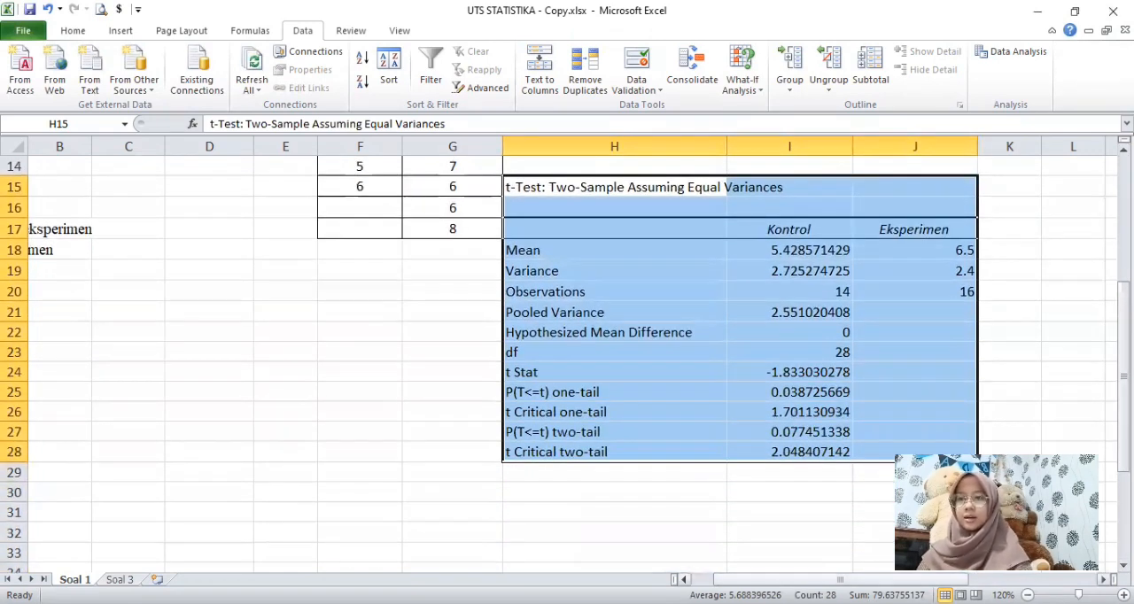
pyautogui.click(769, 493)
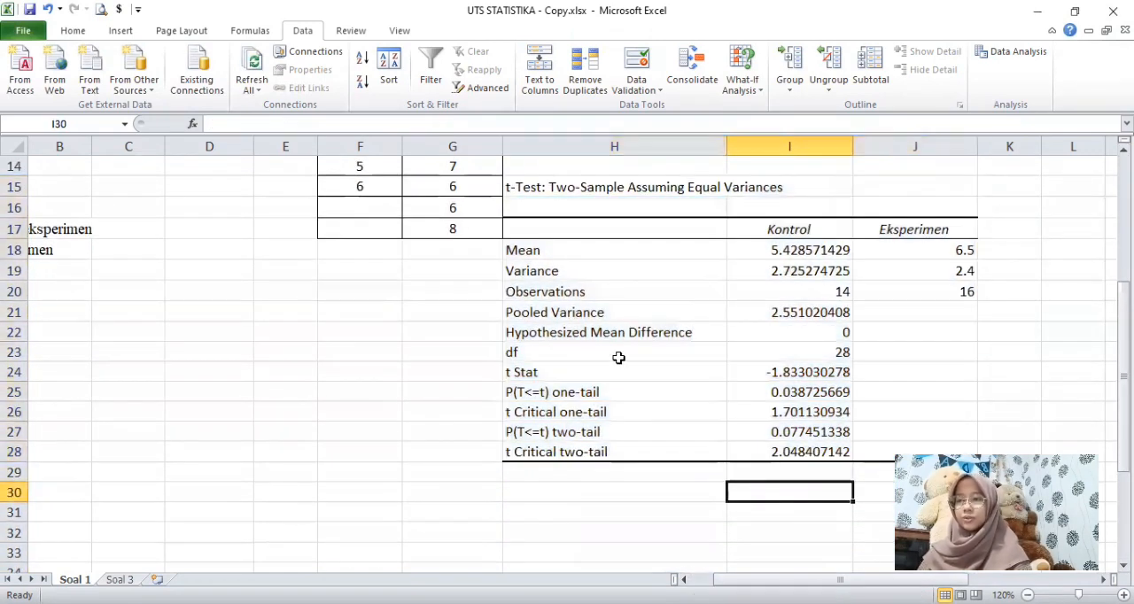
pyautogui.click(578, 435)
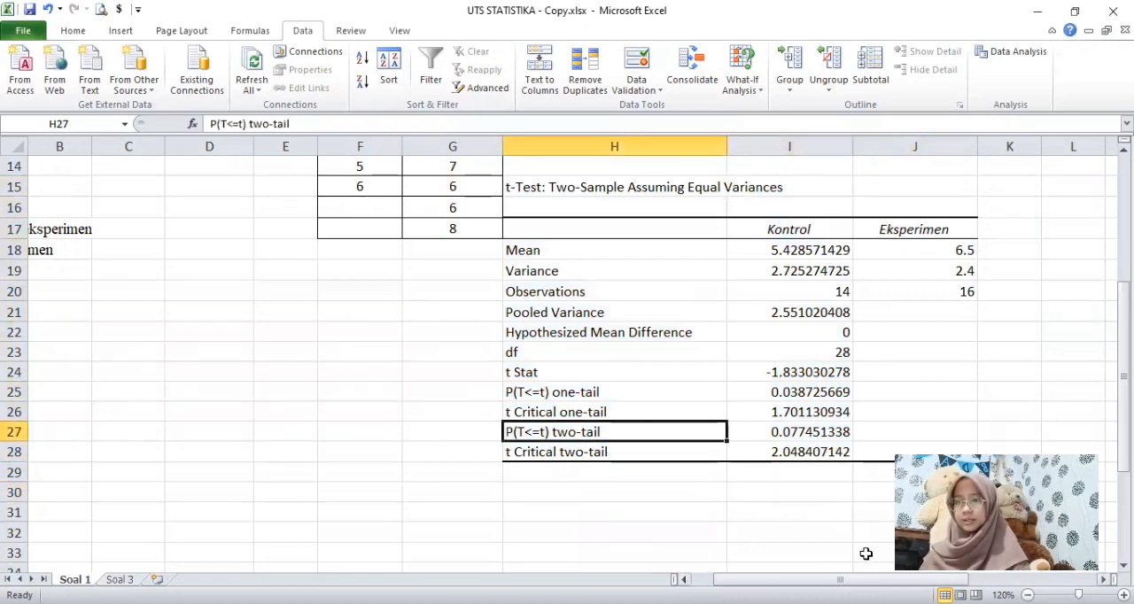
pyautogui.moveTo(840, 579); pyautogui.dragTo(817, 579)
pyautogui.moveTo(1124, 300); pyautogui.dragTo(1124, 340)
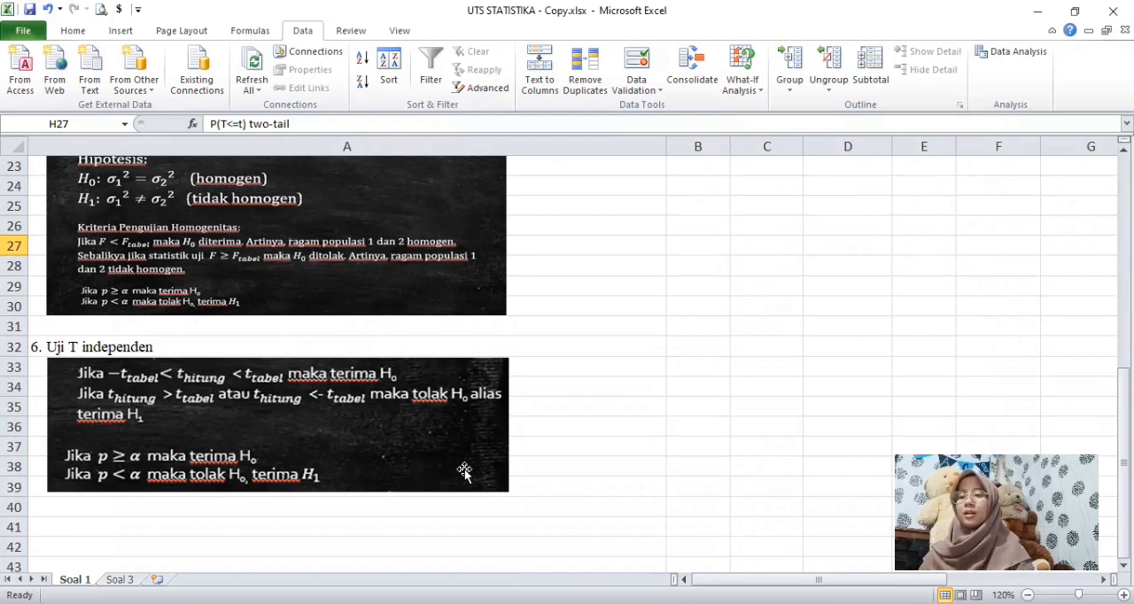
pyautogui.moveTo(708, 579); pyautogui.dragTo(753, 580)
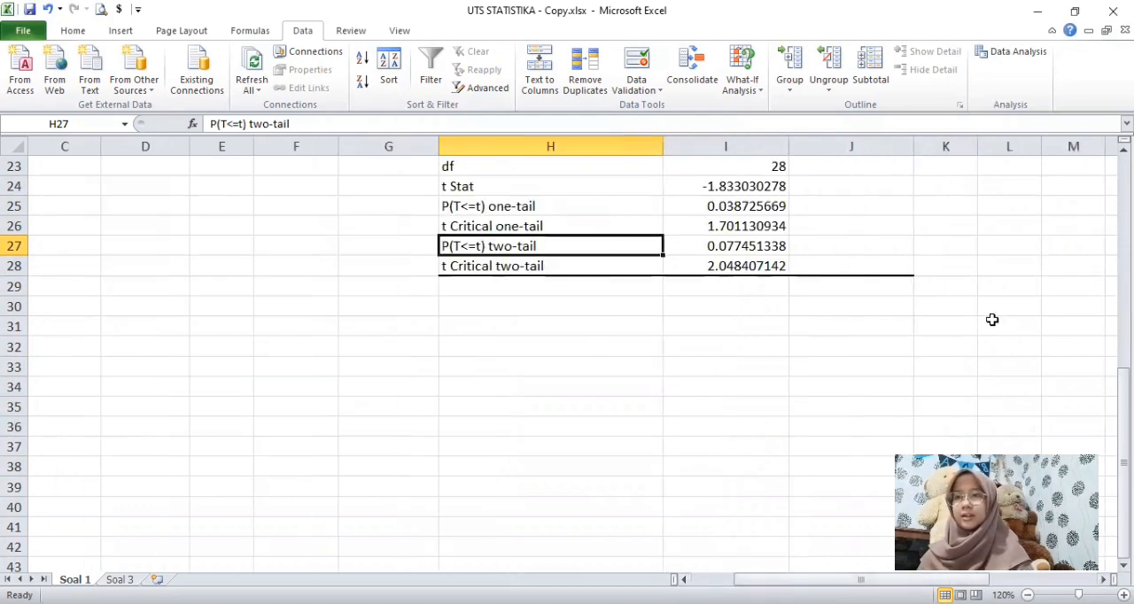
pyautogui.moveTo(1124, 403); pyautogui.dragTo(1123, 370)
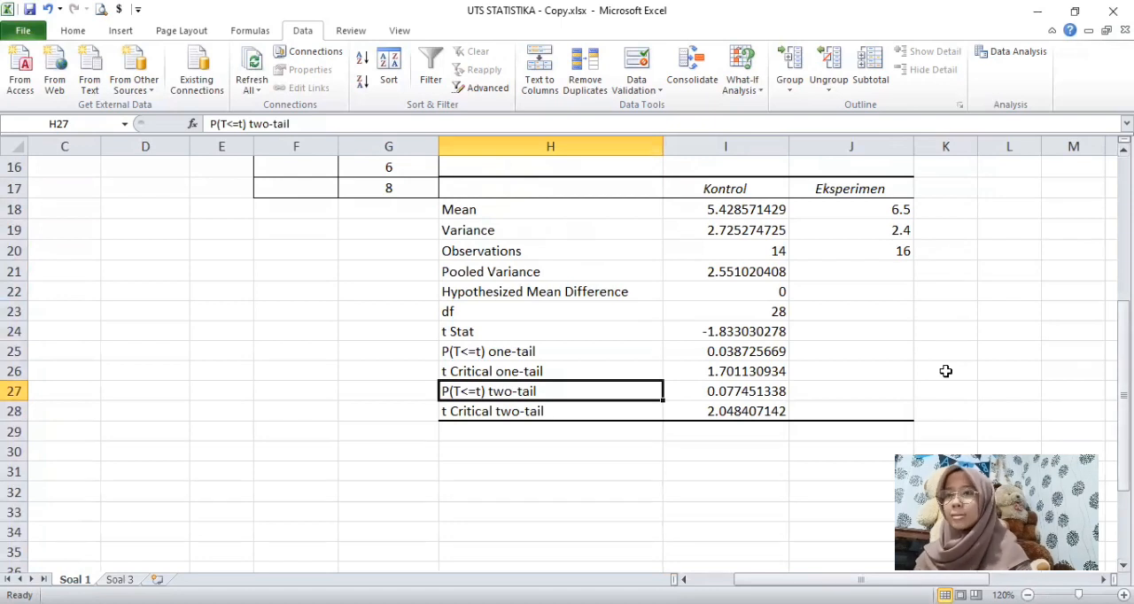
# Step: Record the comparison of the t-test's two-tail p-value with alpha as "0,077 > 0,05" in cell H30
pyautogui.click(534, 452)
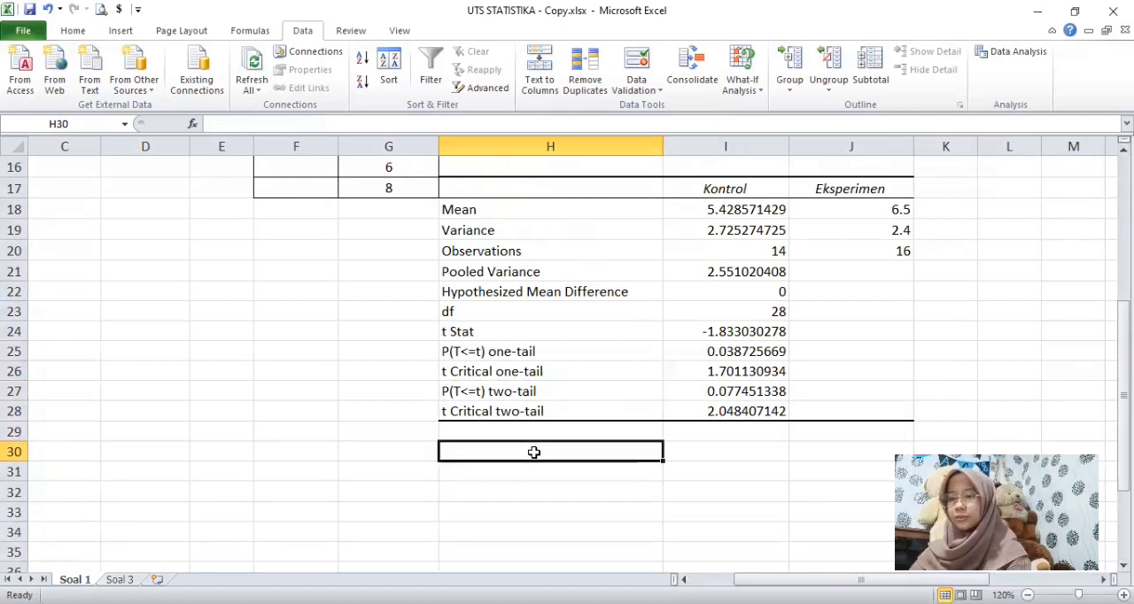
pyautogui.write('0,077')
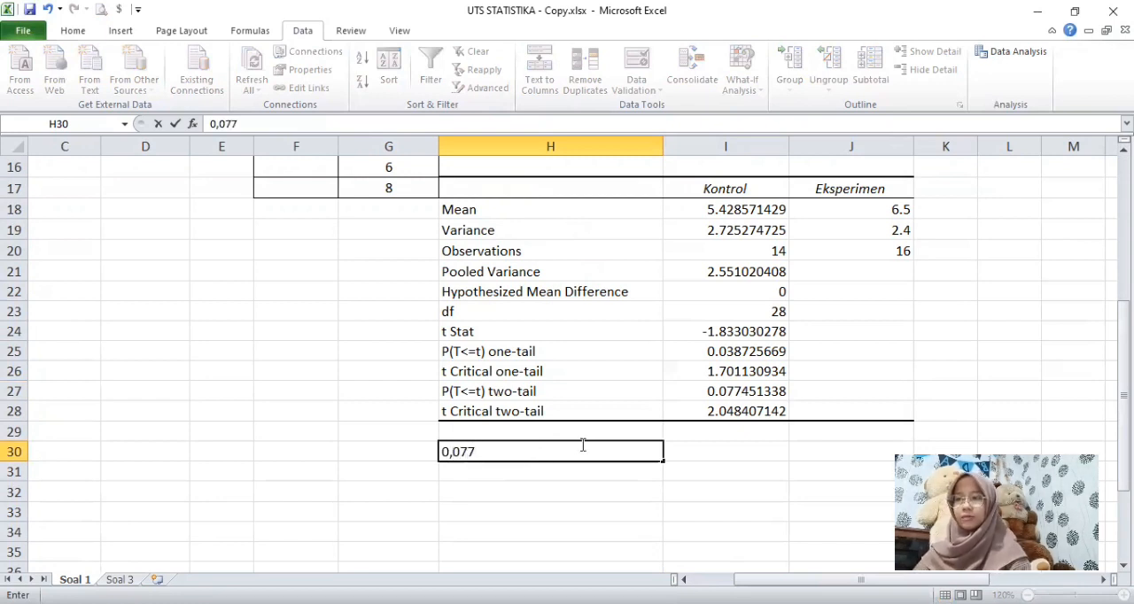
pyautogui.write(' 0,05')
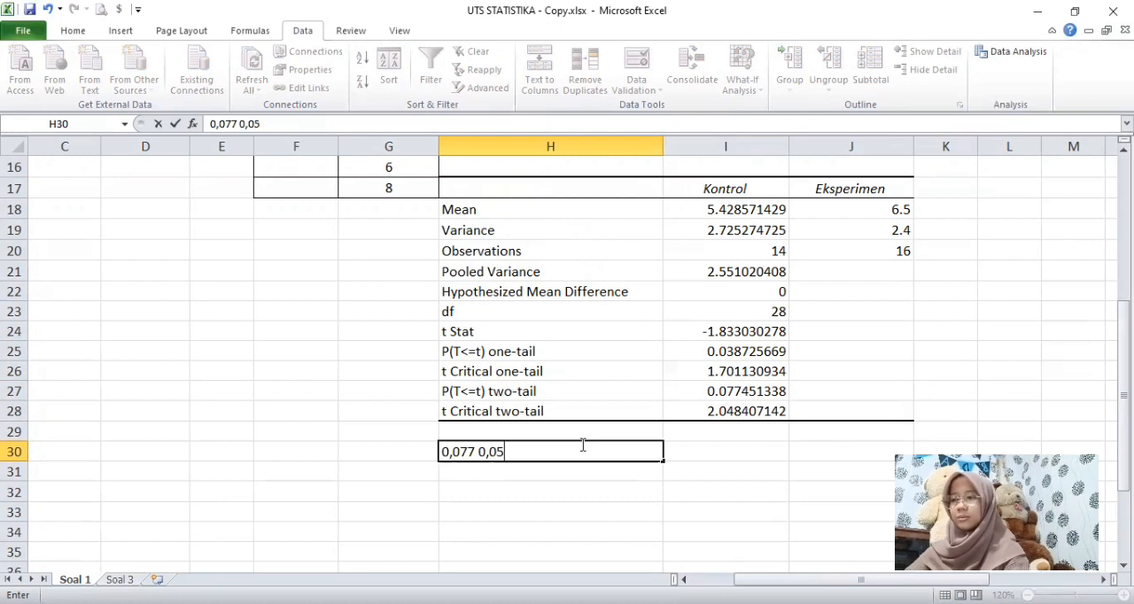
pyautogui.click(481, 452)
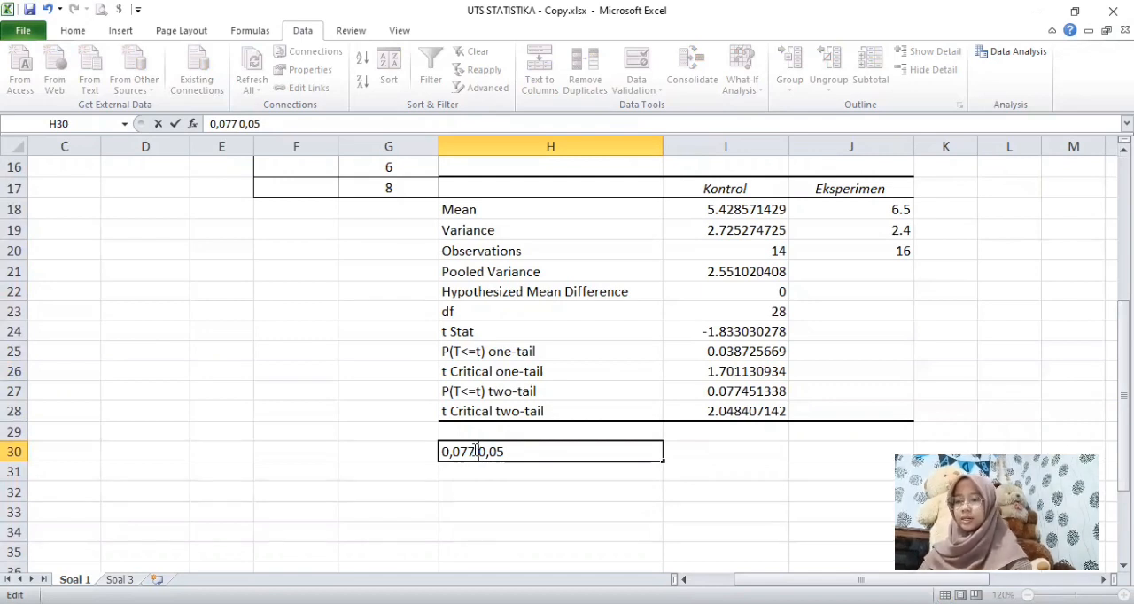
pyautogui.write('> 0')
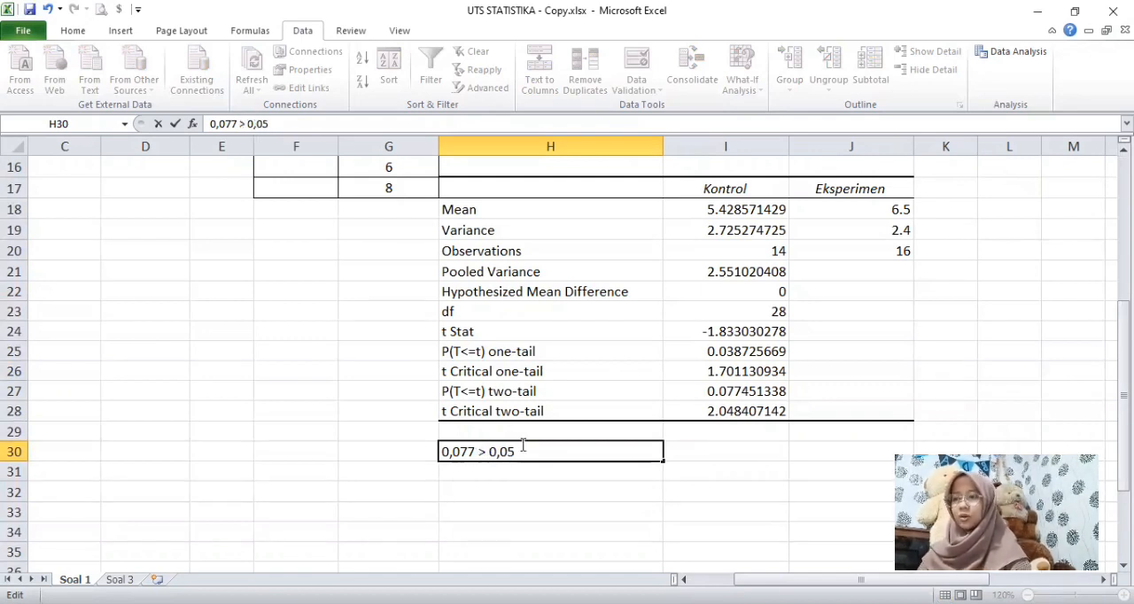
pyautogui.write(',')
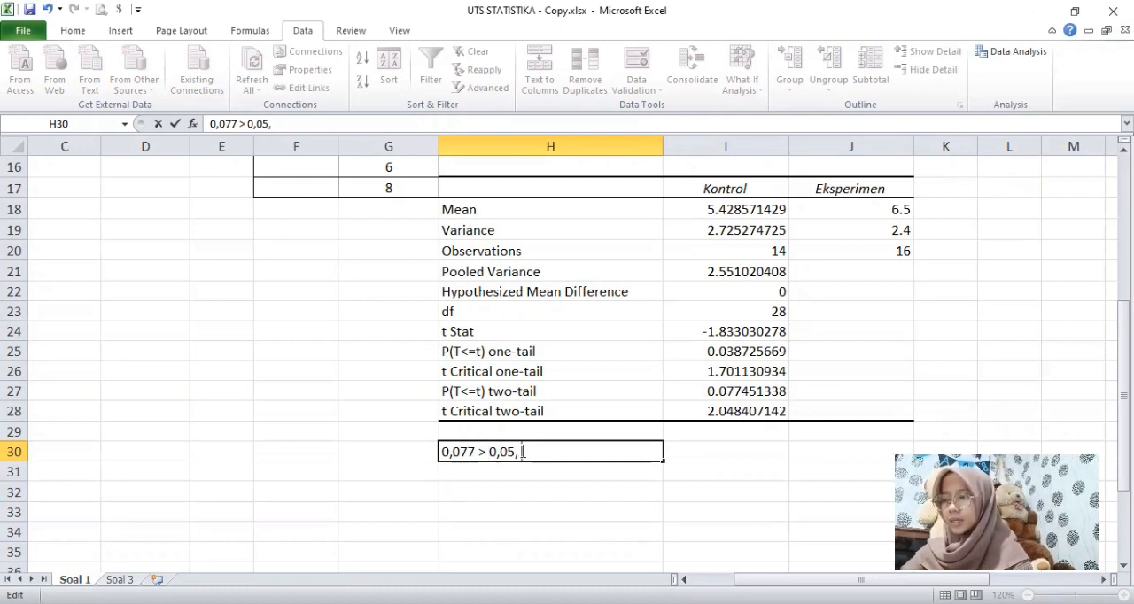
pyautogui.press('BackSpace')
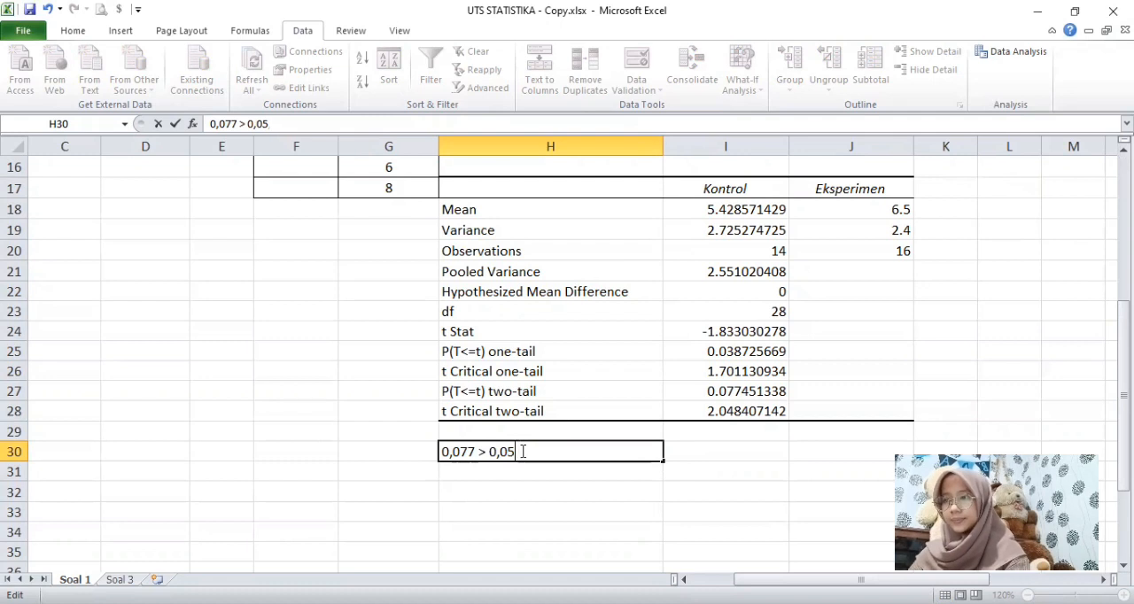
# Step: Enter the conclusion "karena p lebih dari alfa, dimana 0,07 > 0,05, maka H0 diterima" in cell H31
pyautogui.click(481, 470)
pyautogui.write('karena')
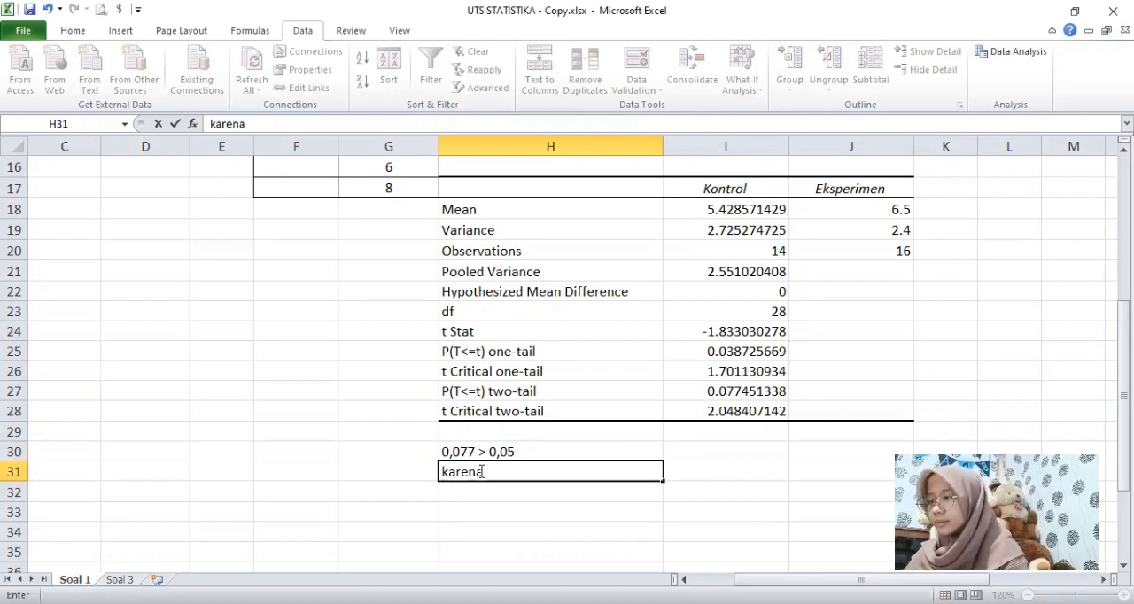
pyautogui.write(' p')
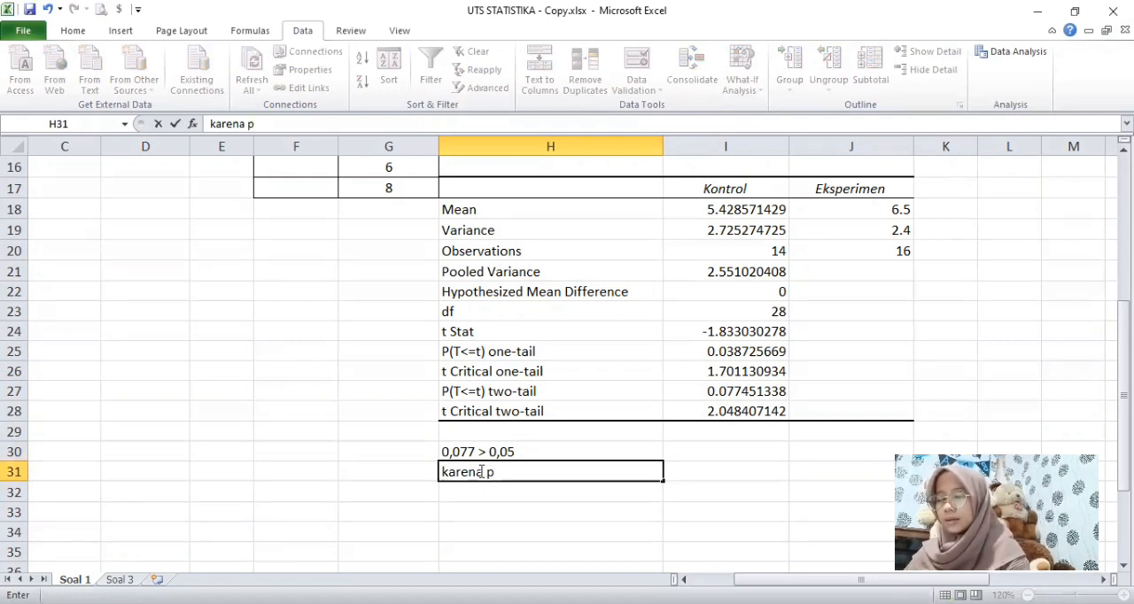
pyautogui.write(' lebih dari')
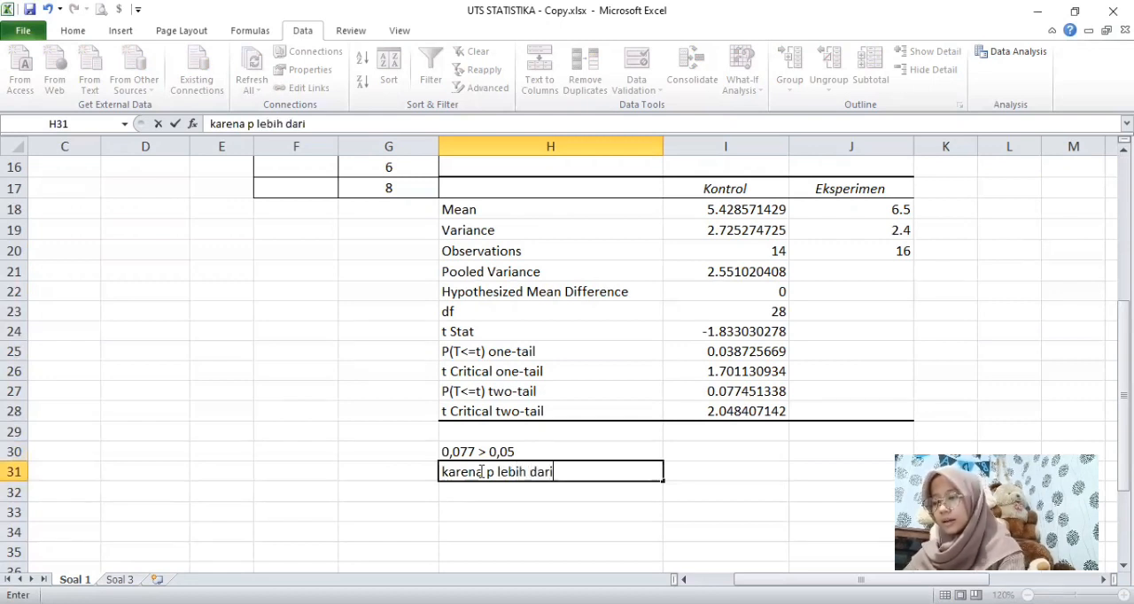
pyautogui.write(' alfa,')
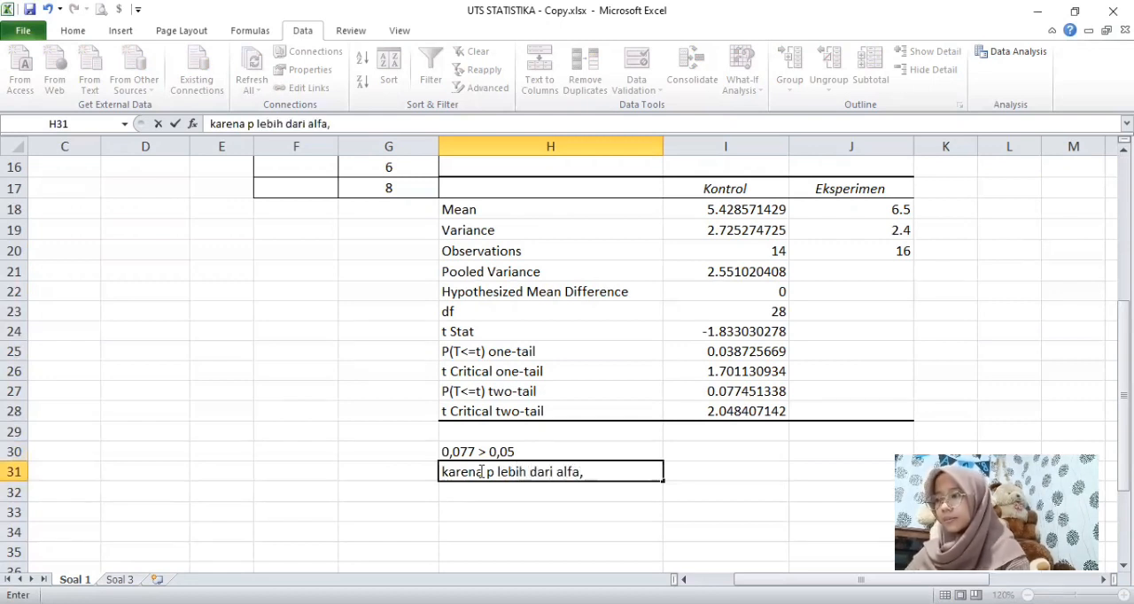
pyautogui.write(' dimana')
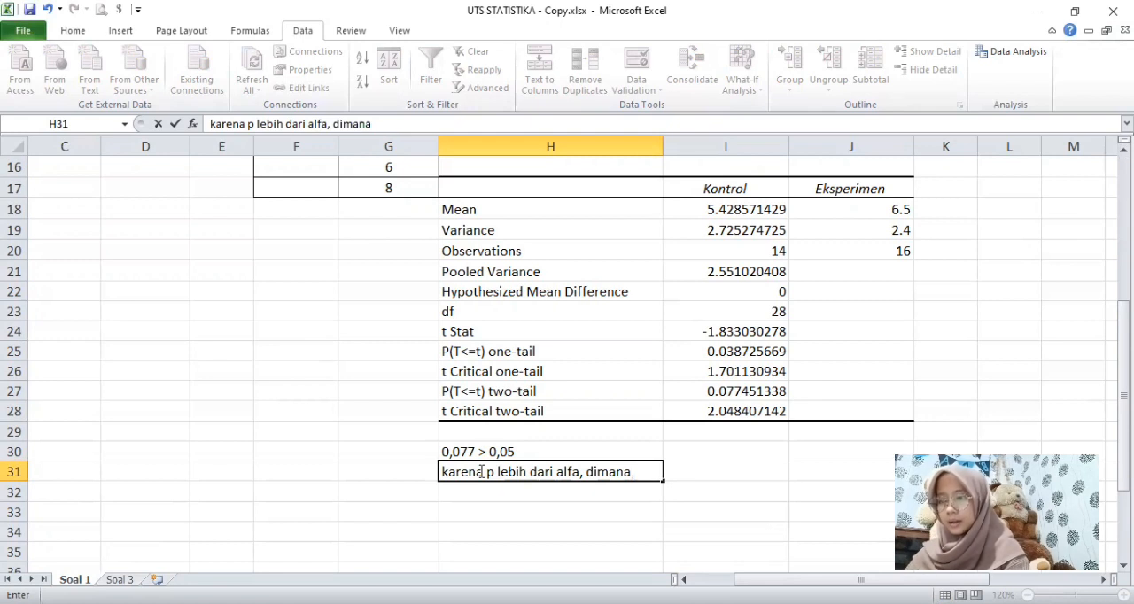
pyautogui.write(' 0,07')
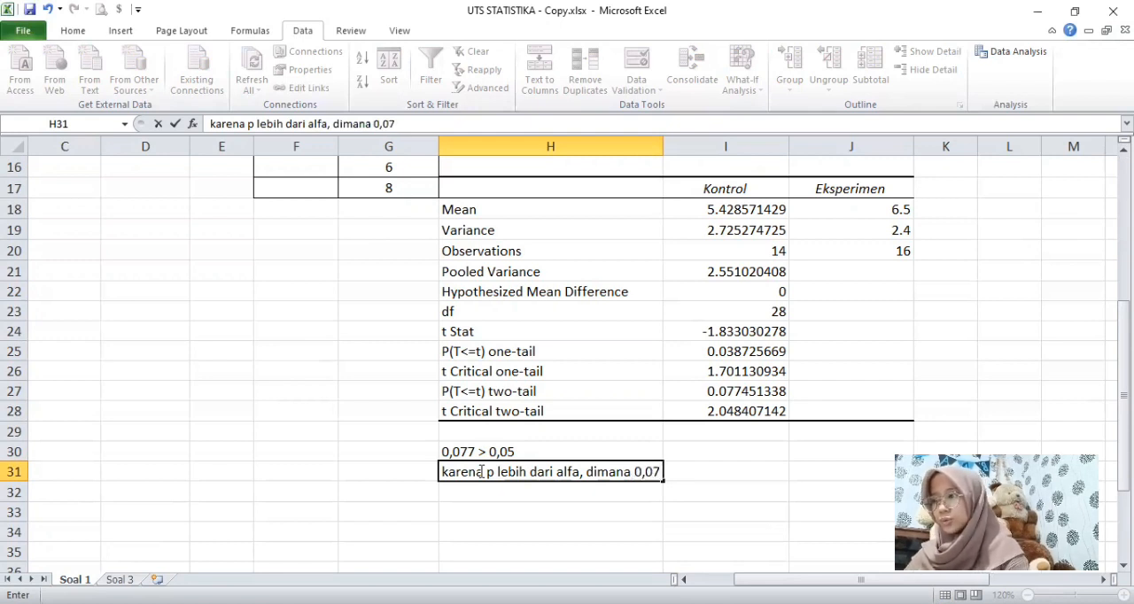
pyautogui.write(' > ')
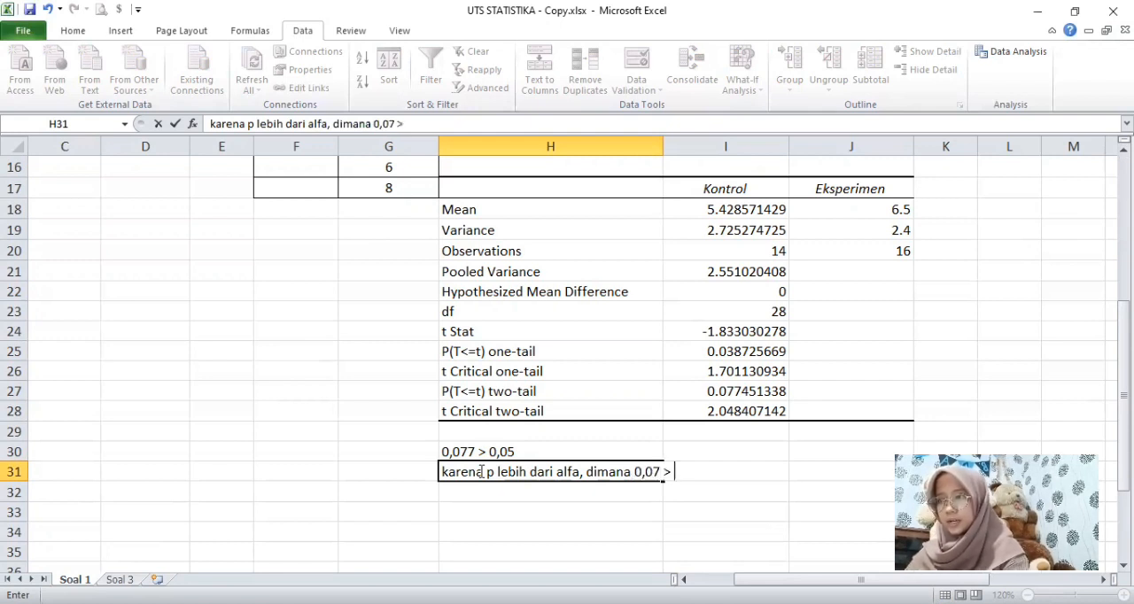
pyautogui.write('0,05')
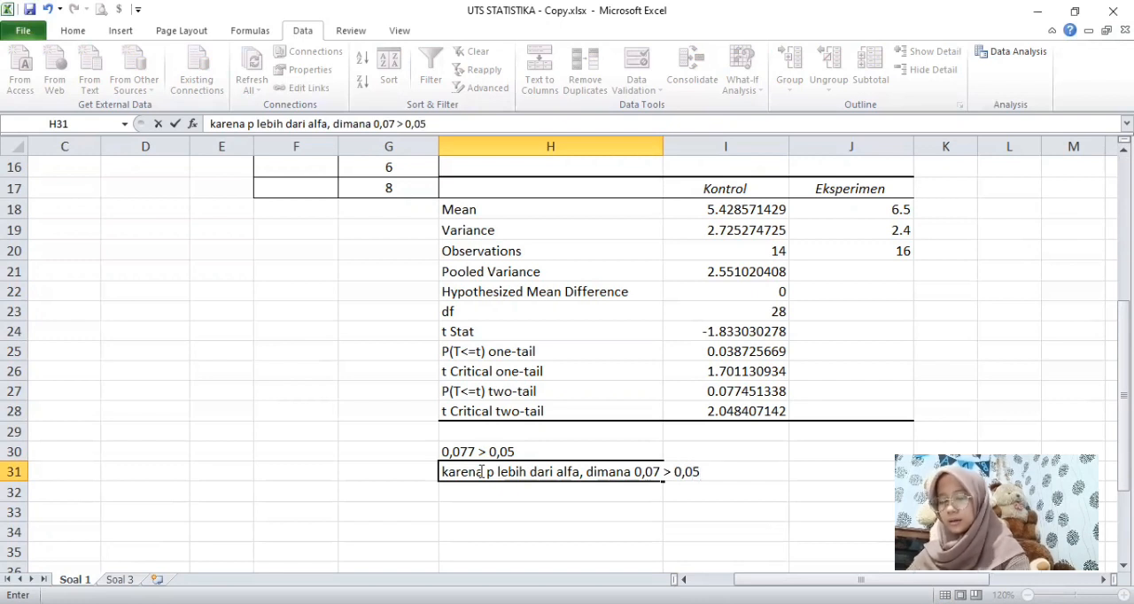
pyautogui.write(', maka H0 ')
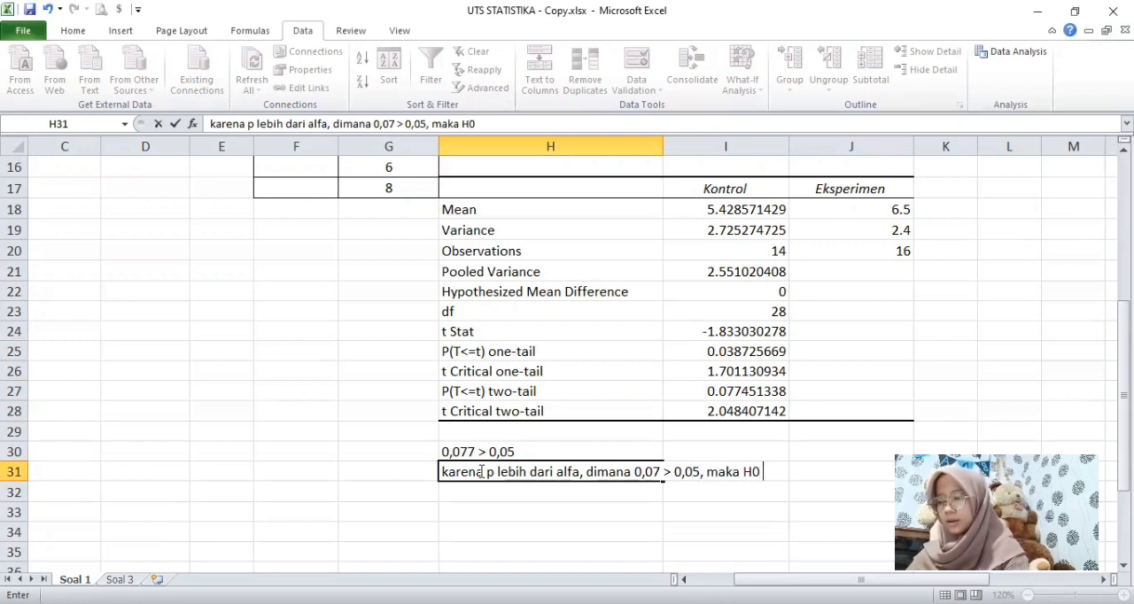
pyautogui.write('diterima')
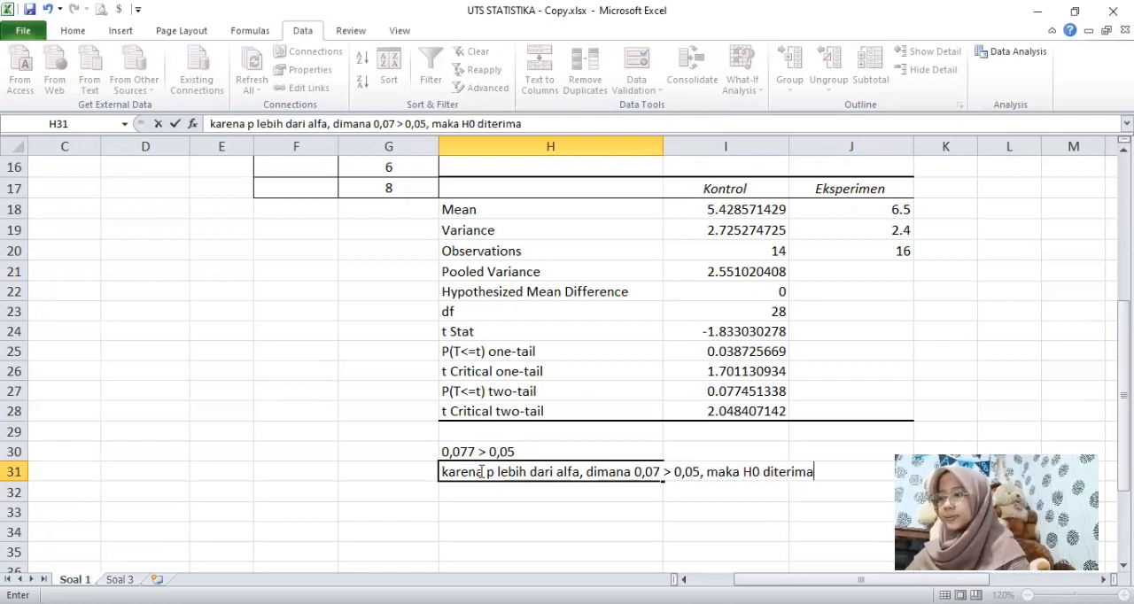
pyautogui.click(543, 492)
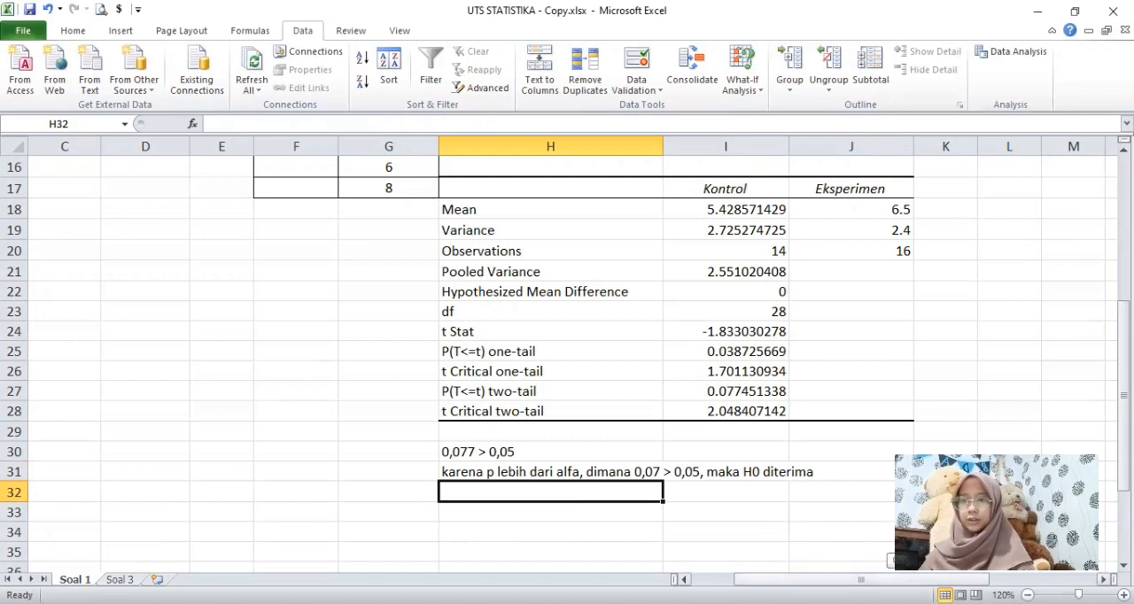
# Step: Copy the H0 statement text from cell A17, without its "2. H0:" prefix, into cell A40
pyautogui.moveTo(929, 579); pyautogui.dragTo(882, 580)
pyautogui.click(65, 190)
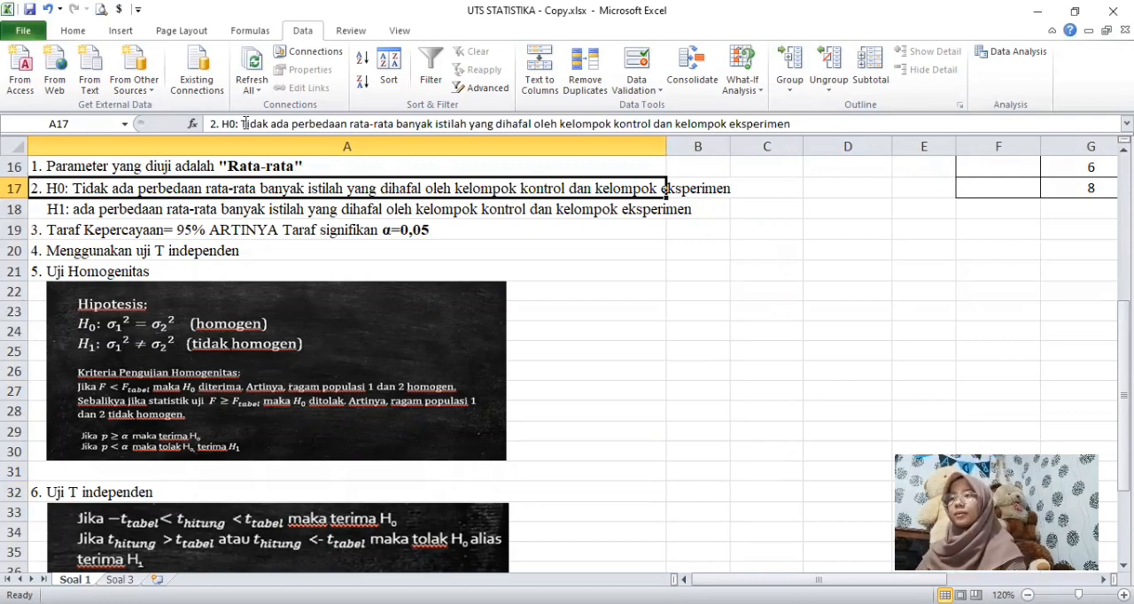
pyautogui.moveTo(243, 124); pyautogui.dragTo(923, 135)
pyautogui.hotkey('ctrl', 'c')
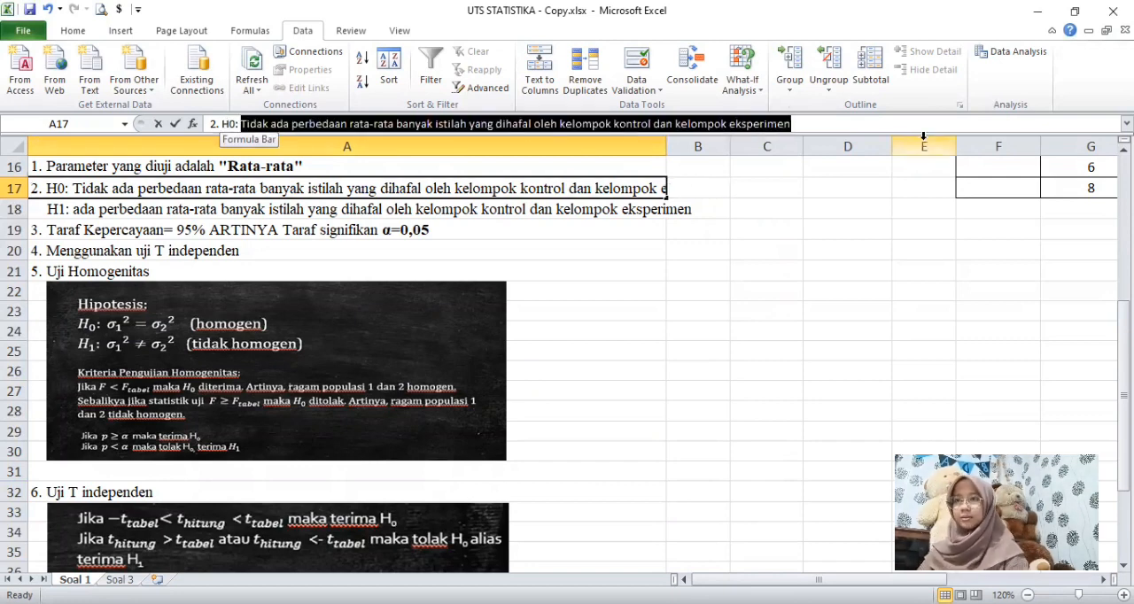
pyautogui.click(931, 324)
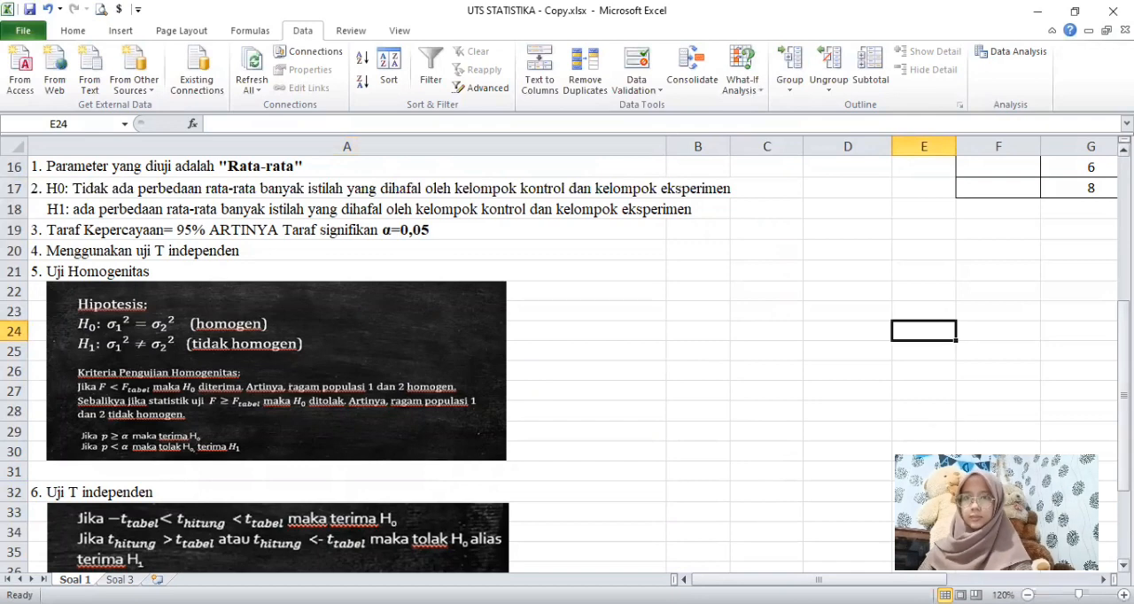
pyautogui.moveTo(1123, 395); pyautogui.dragTo(1124, 457)
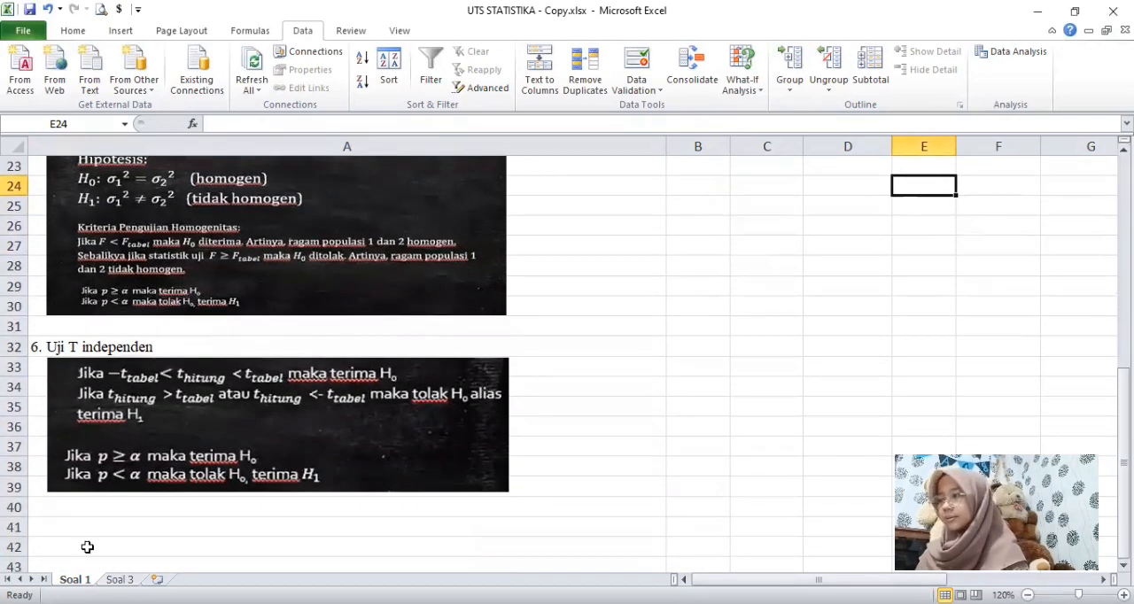
pyautogui.click(158, 508)
pyautogui.hotkey('ctrl', 'v')
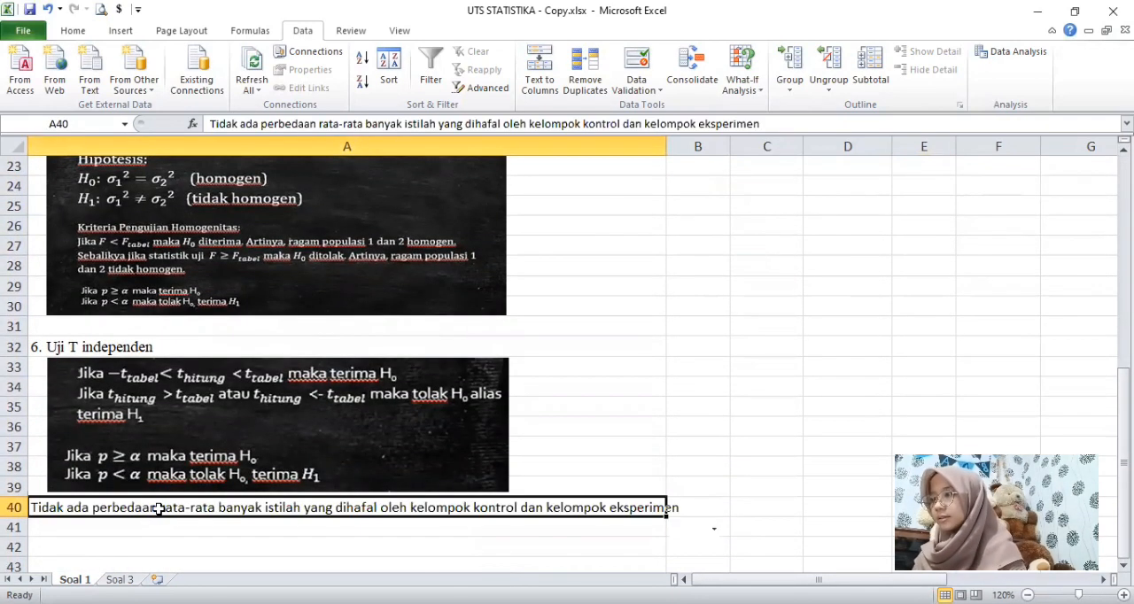
# Step: Add the prefix "7. Hasilnya, " in front of the conclusion text in cell A40
pyautogui.doubleClick(31, 506)
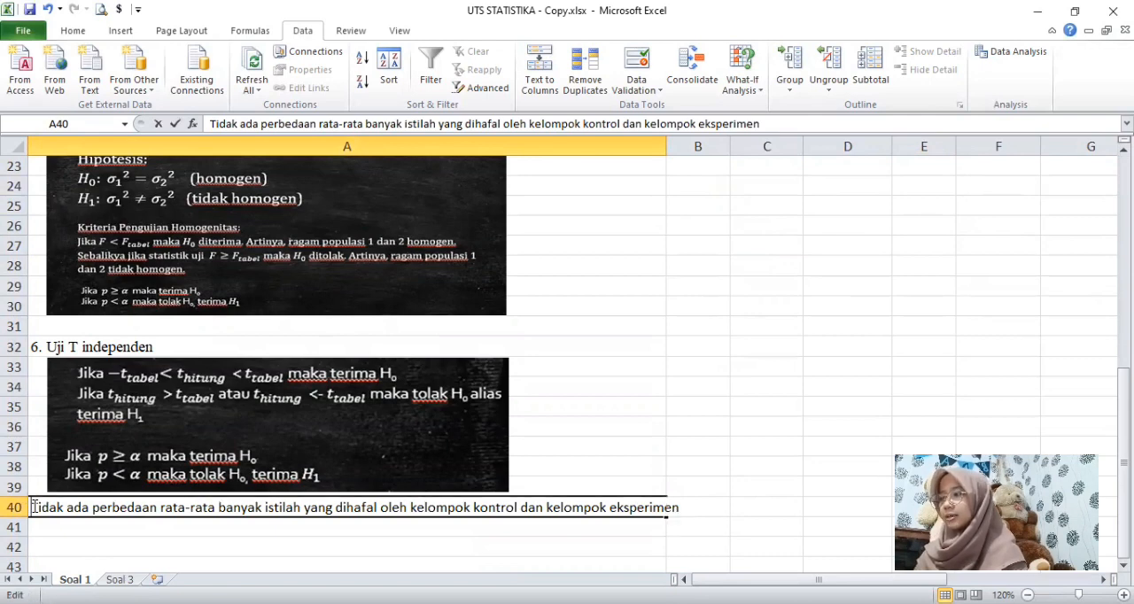
pyautogui.write('7. h')
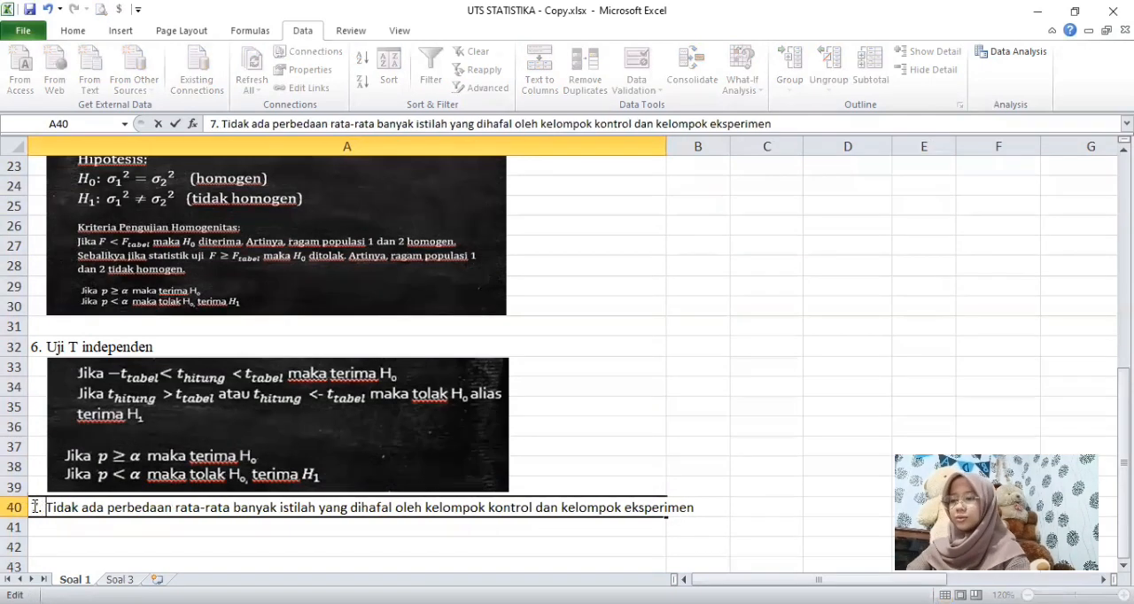
pyautogui.press('BackSpace')
pyautogui.write('Hasilnya')
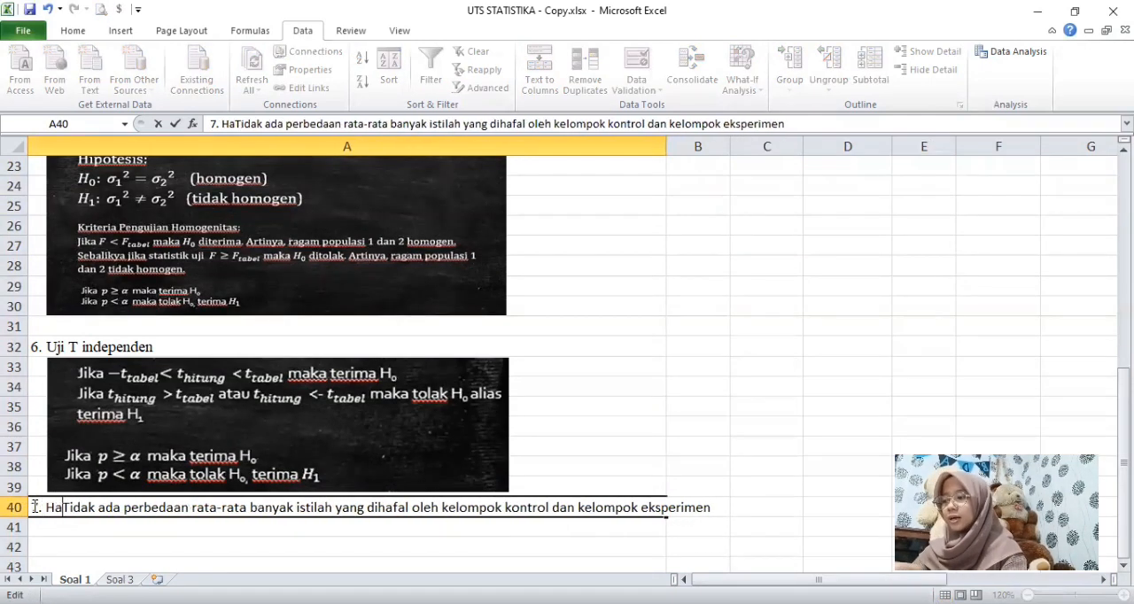
pyautogui.write(',')
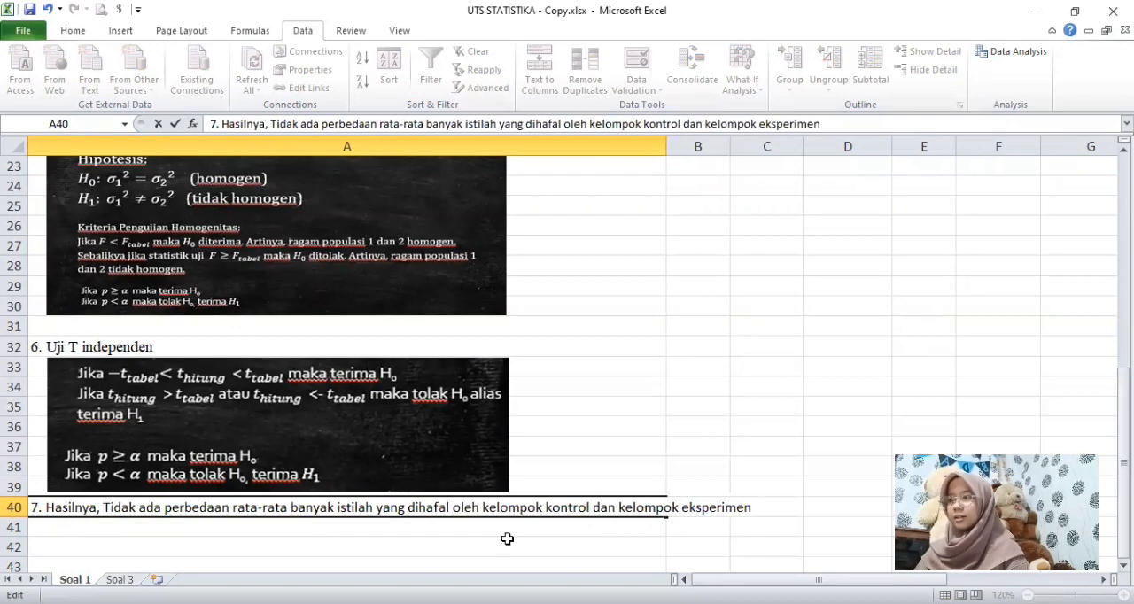
# Step: Paste the copied H0 statement into cell H32 below the t-test conclusion and make it bold
pyautogui.moveTo(817, 581); pyautogui.dragTo(881, 580)
pyautogui.click(456, 347)
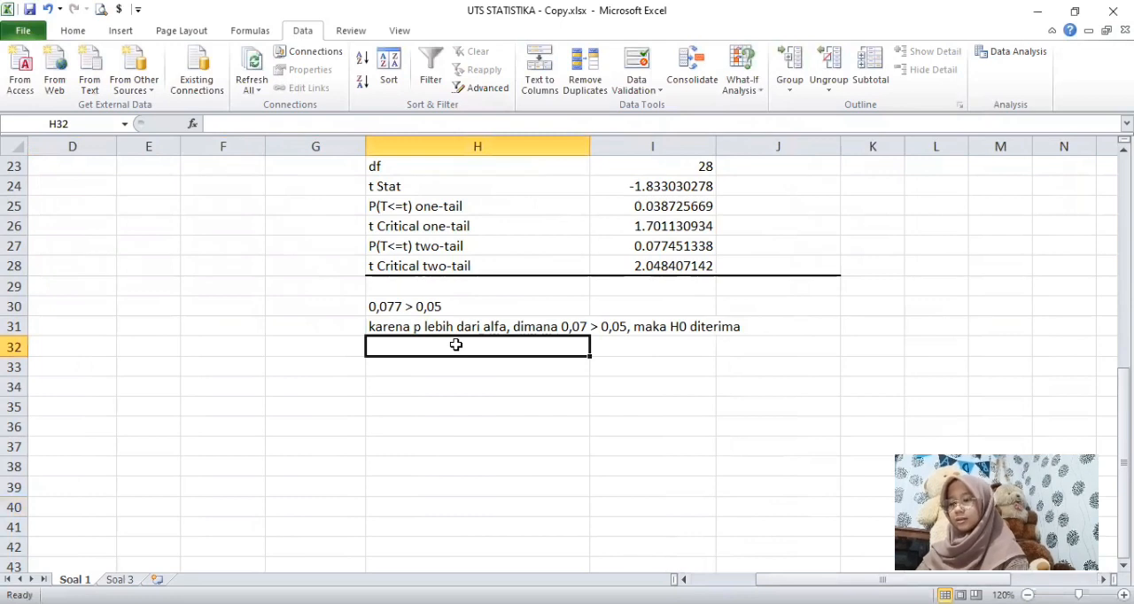
pyautogui.hotkey('ctrl', 'v')
pyautogui.hotkey('ctrl', 'b')
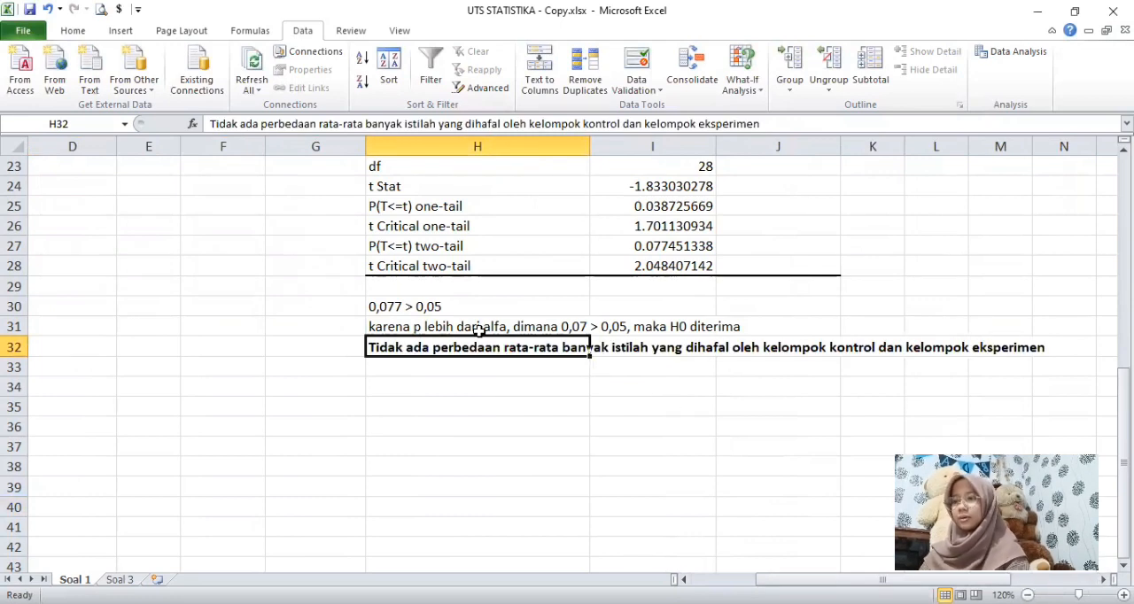
pyautogui.click(580, 385)
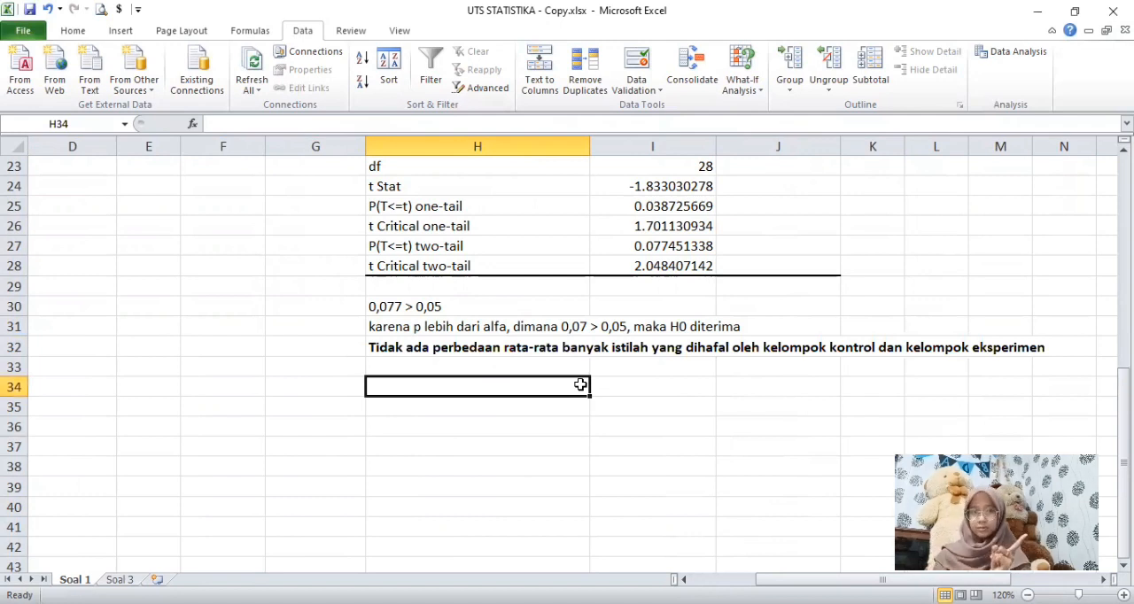
# Step: Switch to the Soal 3 sheet and read the pre-test/post-test problem, its hypotheses and decision criteria
pyautogui.hotkey('ctrl', 'pagedown')
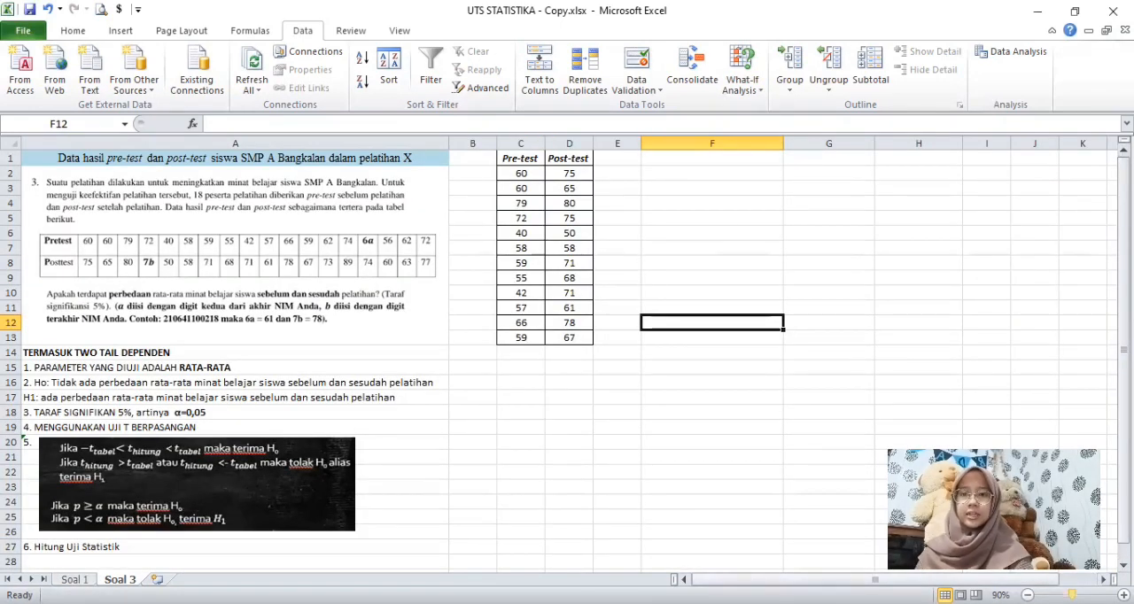
pyautogui.scroll(4, 567, 355)
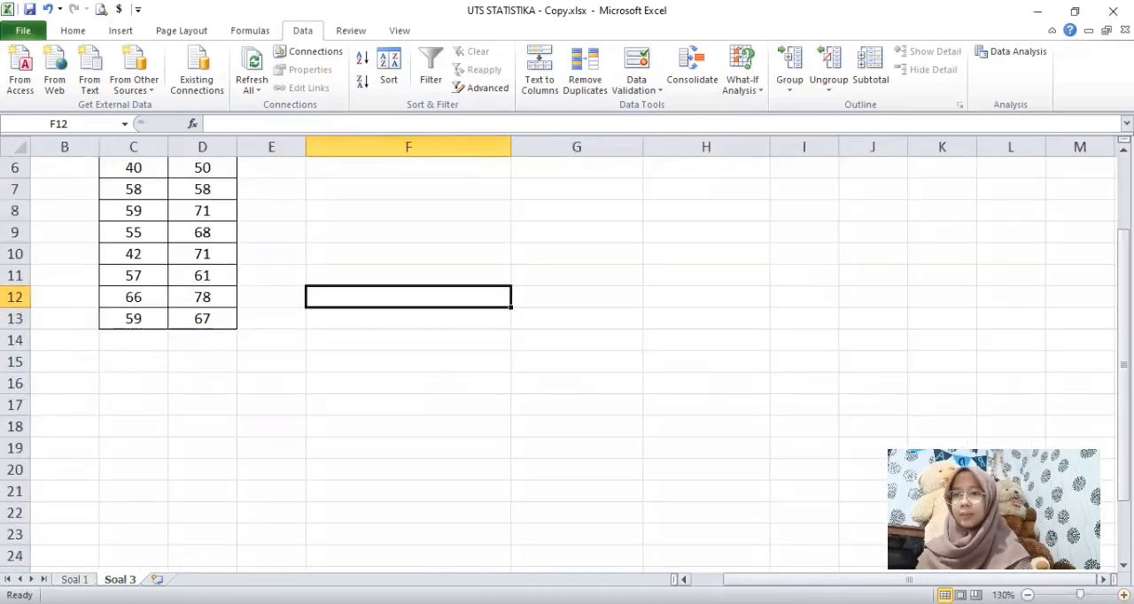
pyautogui.click(684, 580)
pyautogui.moveTo(1123, 342); pyautogui.dragTo(1123, 269)
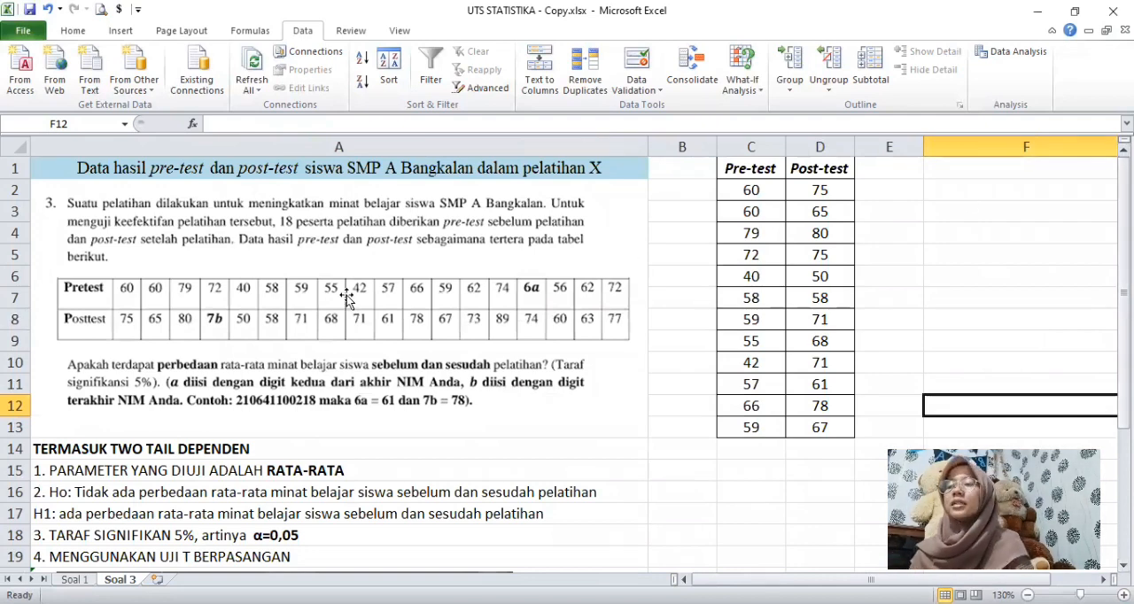
pyautogui.click(346, 295)
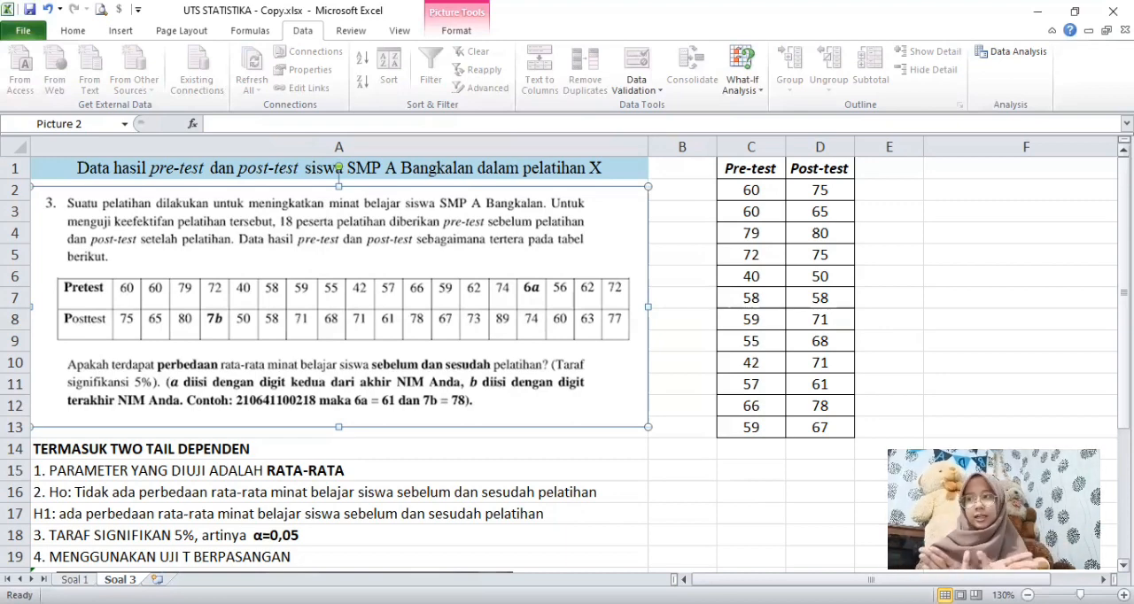
pyautogui.moveTo(1123, 280); pyautogui.dragTo(1123, 292)
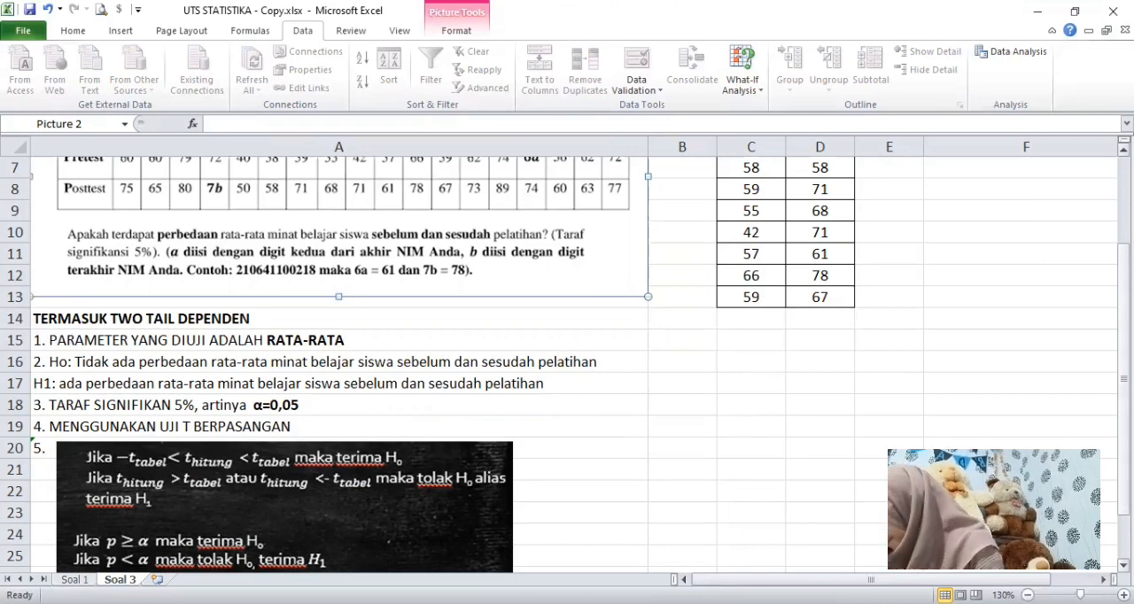
pyautogui.moveTo(1124, 270); pyautogui.dragTo(1124, 153)
# Step: Start a t-Test: Paired Two Sample for Means with C1:C13 as variable 1 and D1:D13 as variable 2
pyautogui.click(1000, 162)
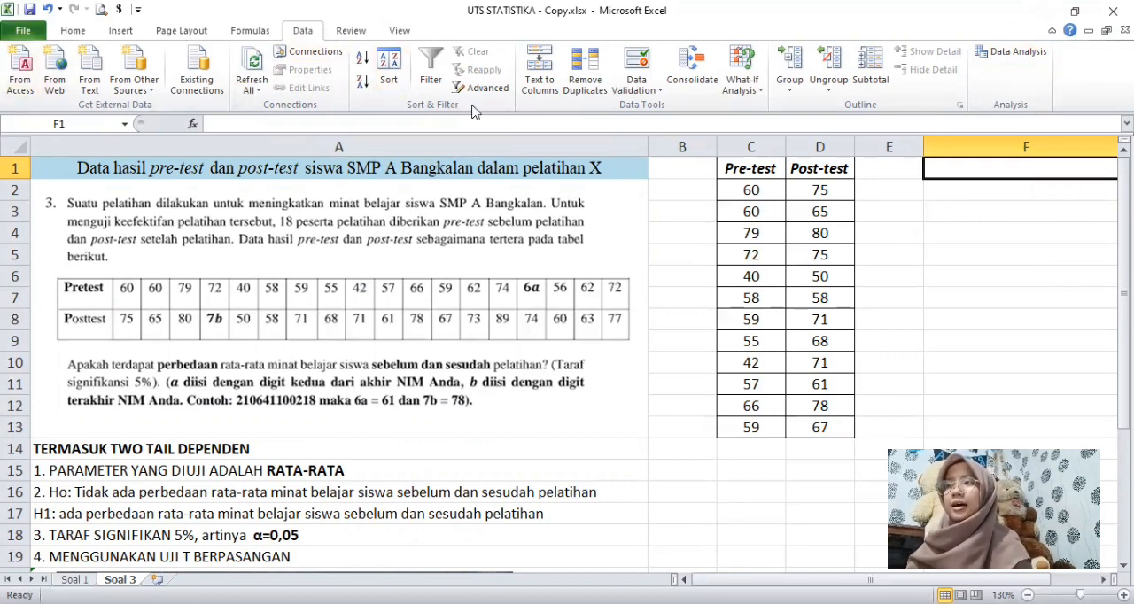
pyautogui.click(1010, 54)
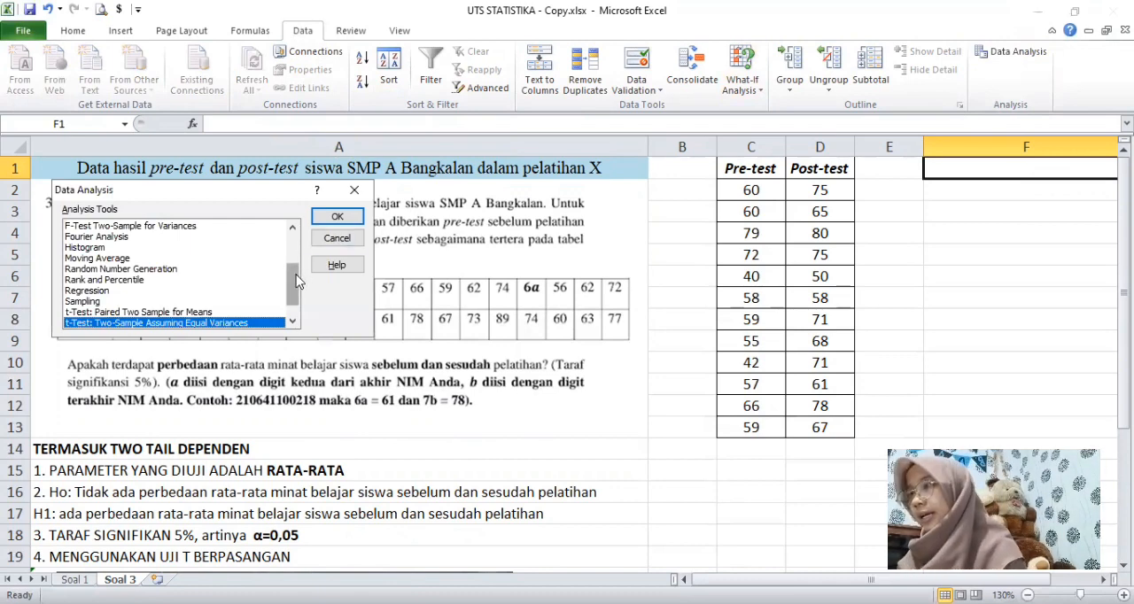
pyautogui.moveTo(292, 276); pyautogui.dragTo(291, 290)
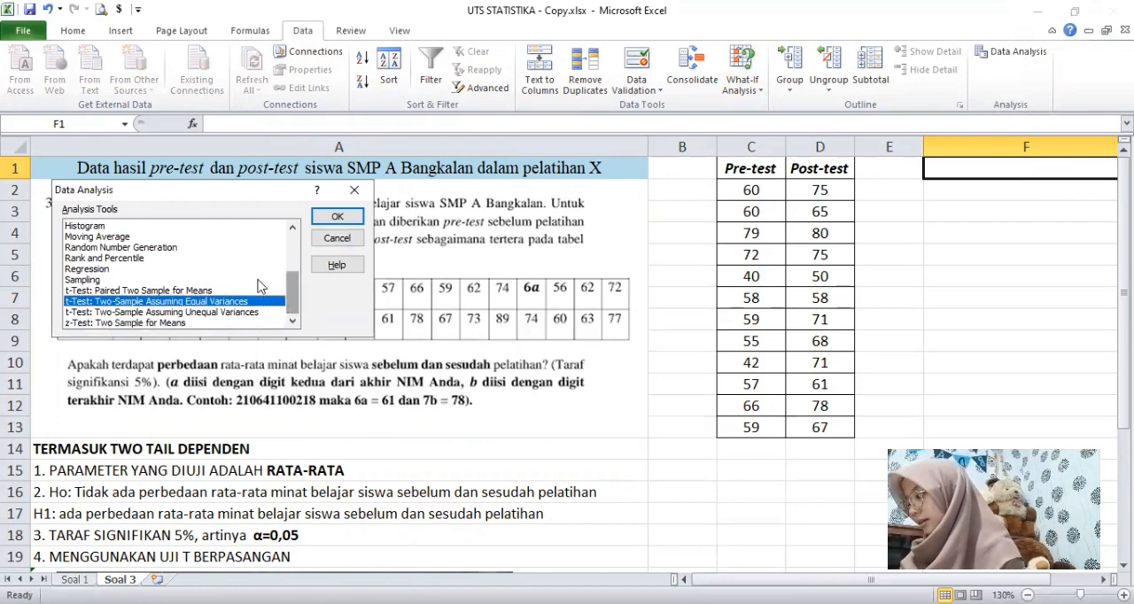
pyautogui.click(196, 291)
pyautogui.doubleClick(196, 291)
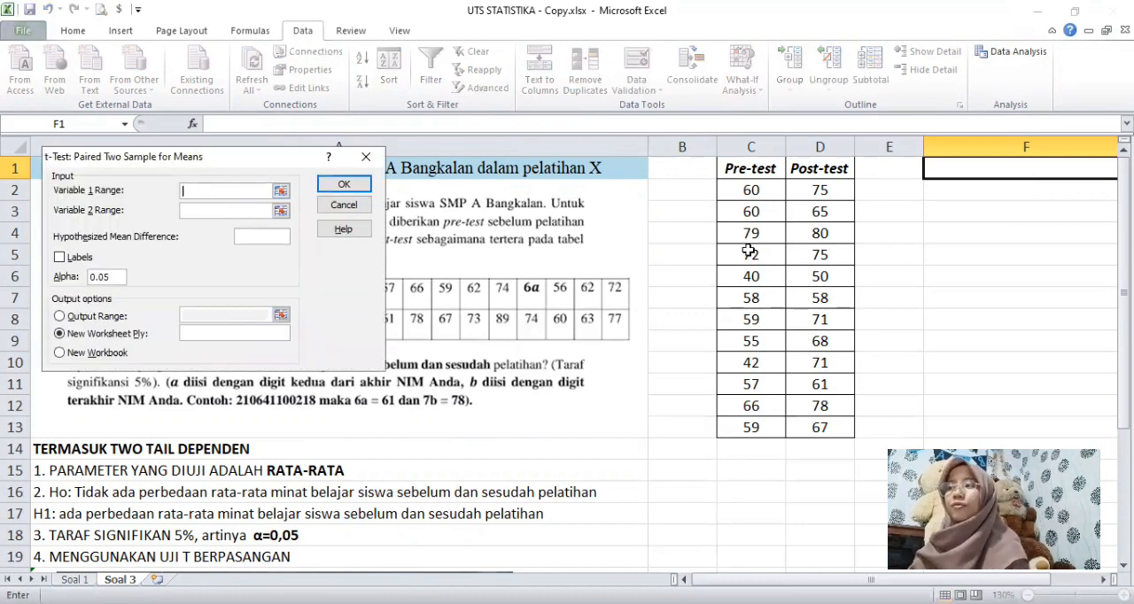
pyautogui.click(749, 170)
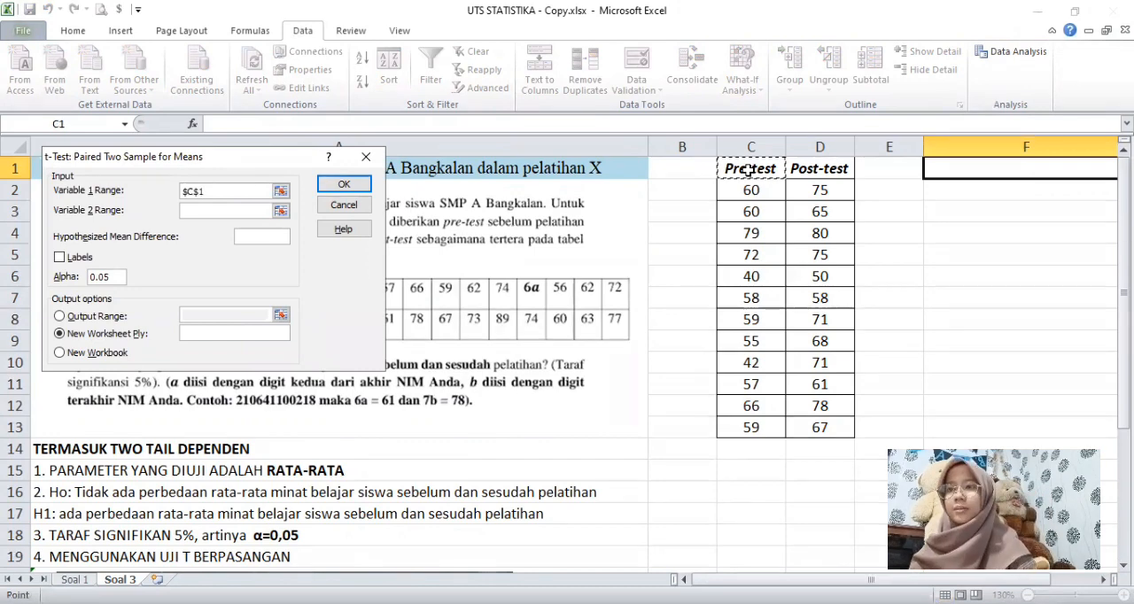
pyautogui.moveTo(749, 170); pyautogui.dragTo(759, 427)
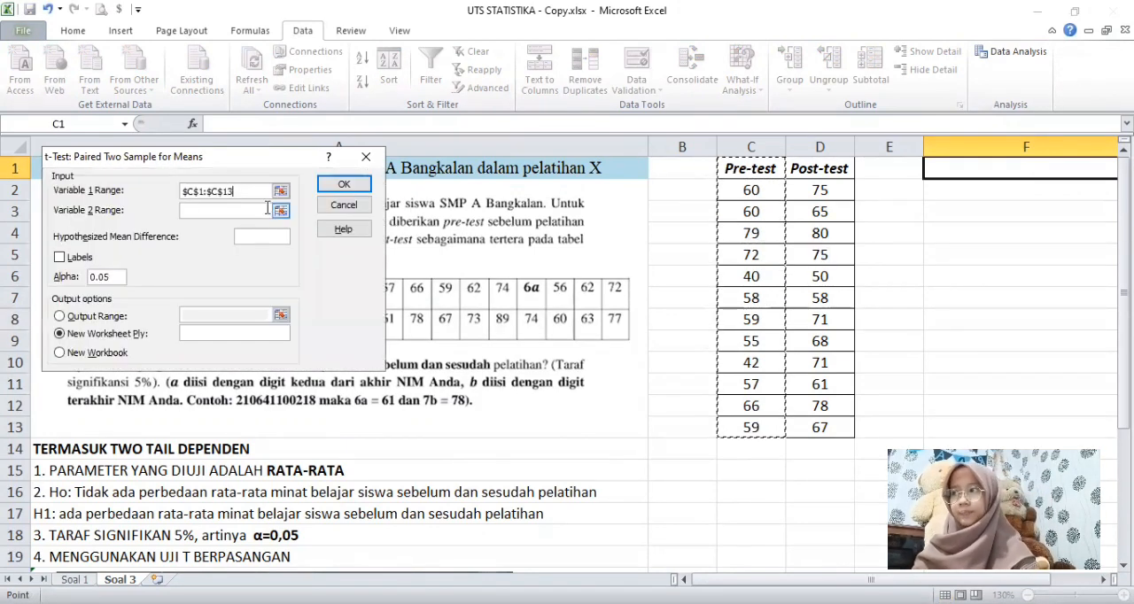
pyautogui.press('Tab')
pyautogui.click(813, 168)
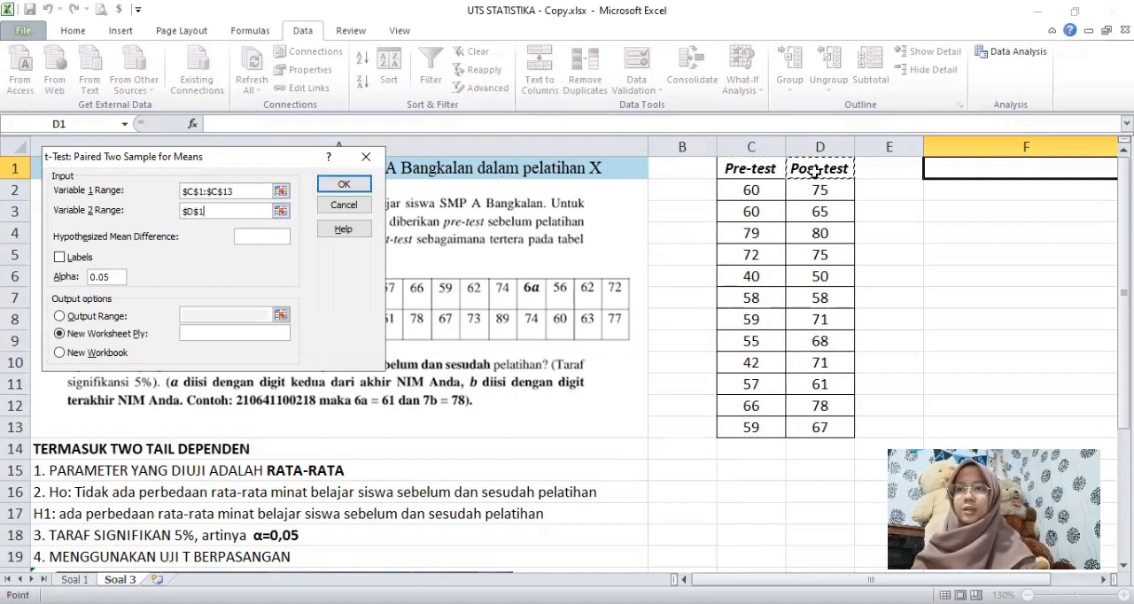
pyautogui.keyDown('shift'); pyautogui.click(835, 431); pyautogui.keyUp('shift')
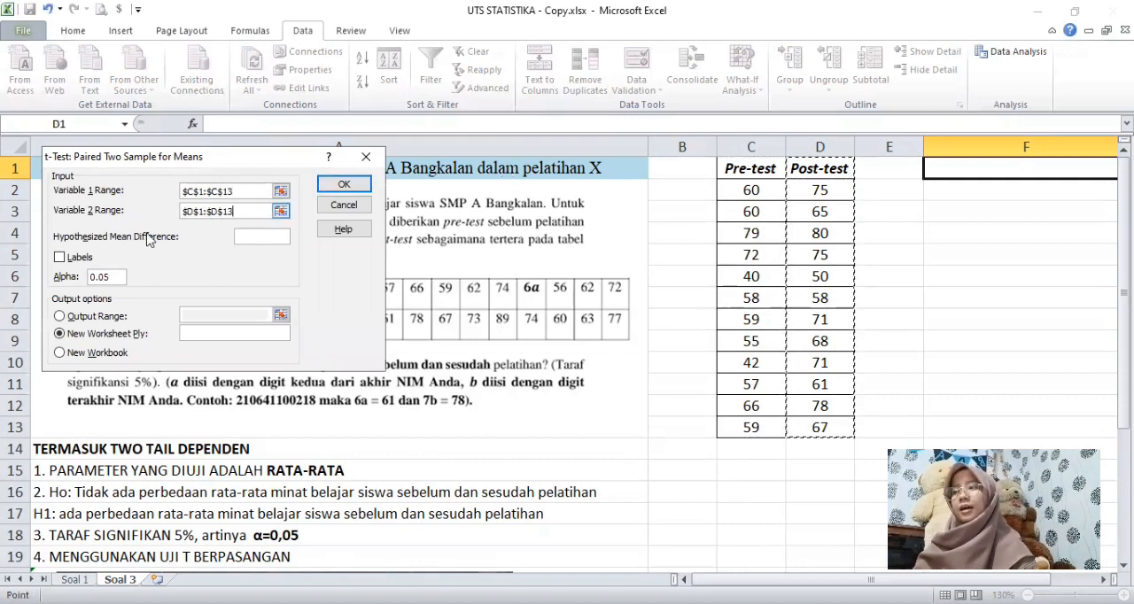
# Step: Mark the ranges as including labels, send the paired t-test output to cell F1 and run the analysis
pyautogui.click(59, 258)
pyautogui.click(62, 317)
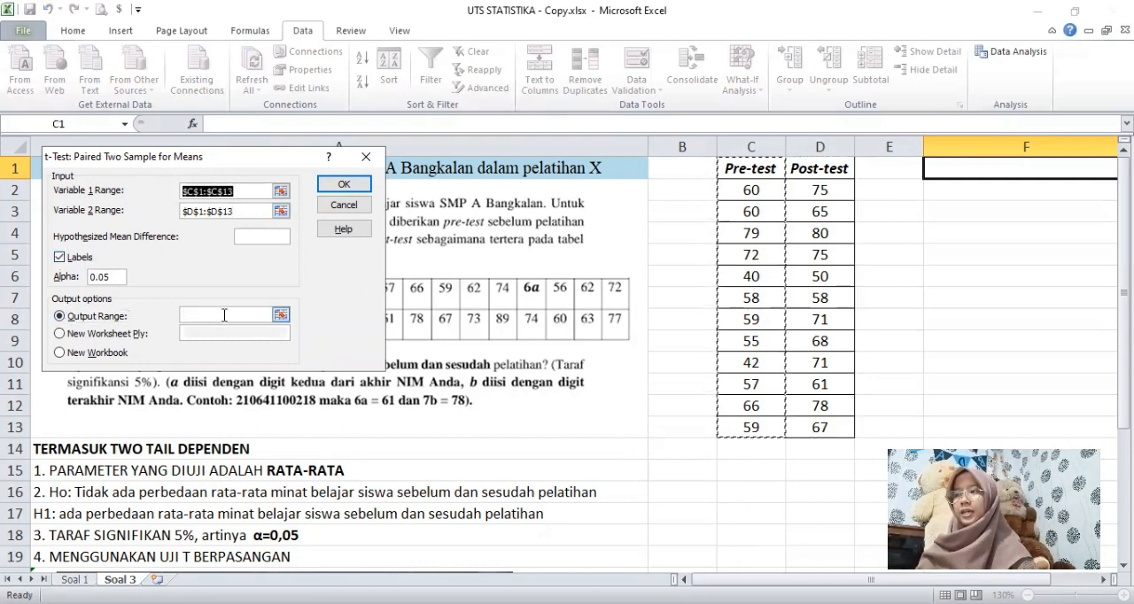
pyautogui.click(224, 316)
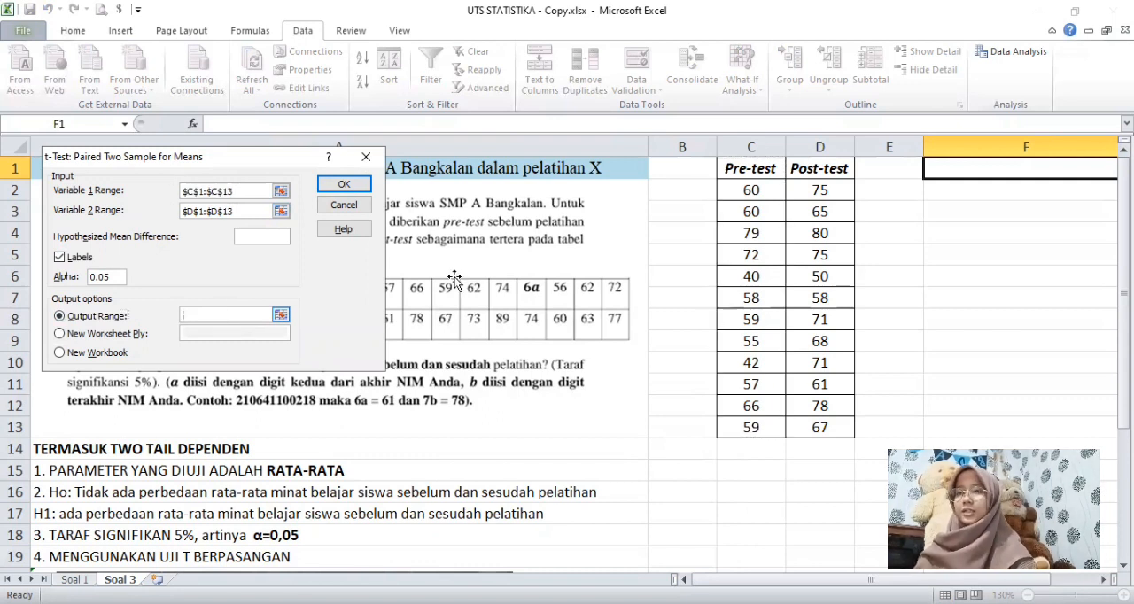
pyautogui.click(972, 173)
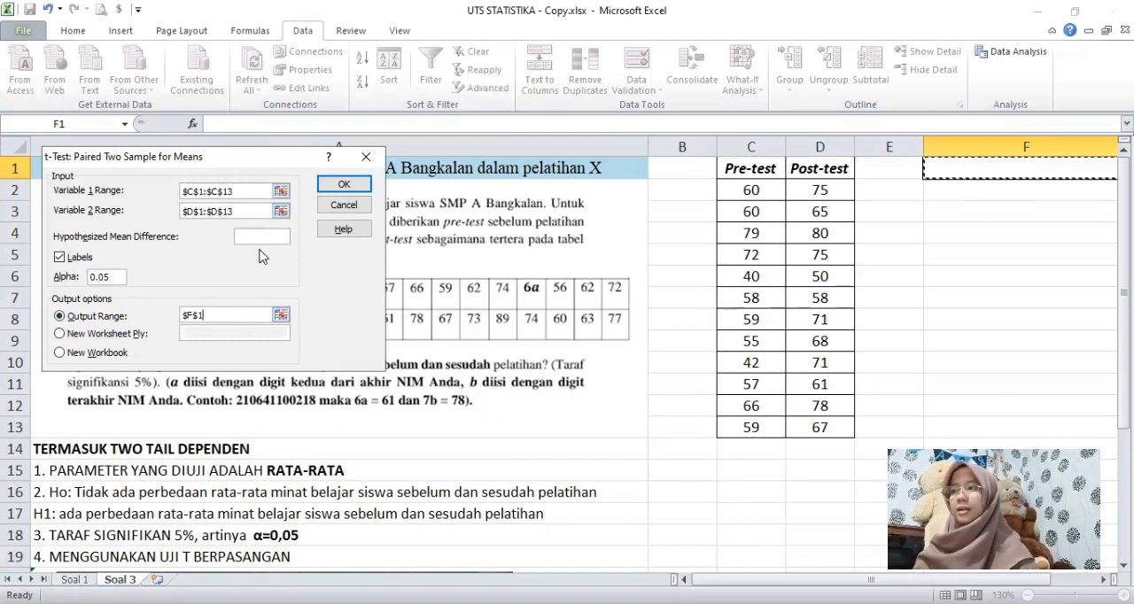
pyautogui.click(344, 183)
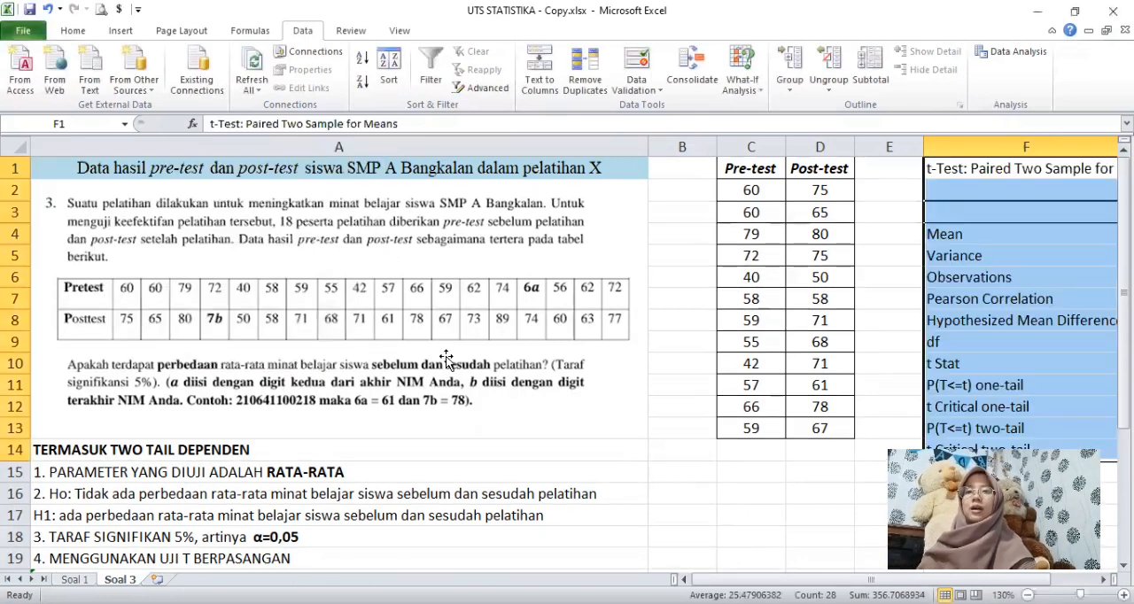
# Step: Examine the paired t-test output, especially the two-tail p-value, against the decision criteria under point 5 in column A
pyautogui.moveTo(718, 578); pyautogui.dragTo(726, 577)
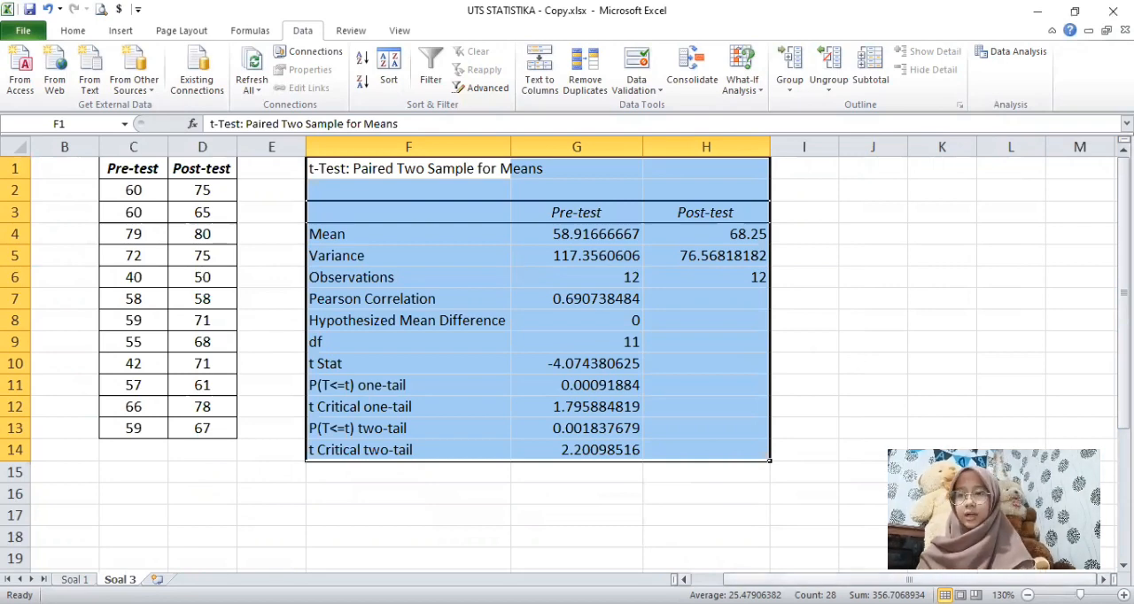
pyautogui.moveTo(812, 579); pyautogui.dragTo(778, 579)
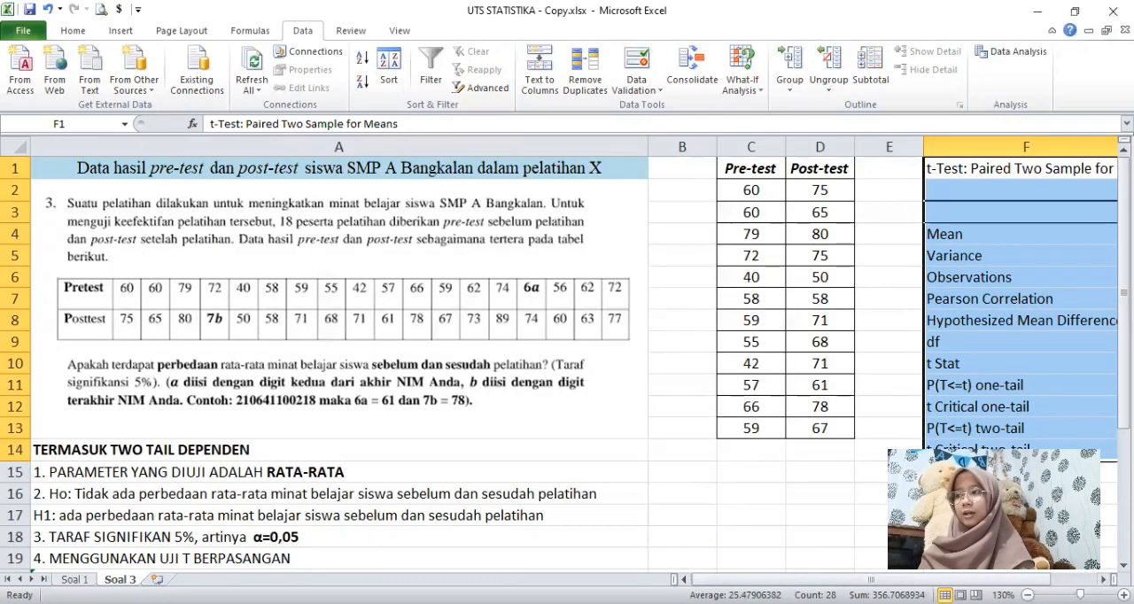
pyautogui.moveTo(1123, 209); pyautogui.dragTo(1124, 229)
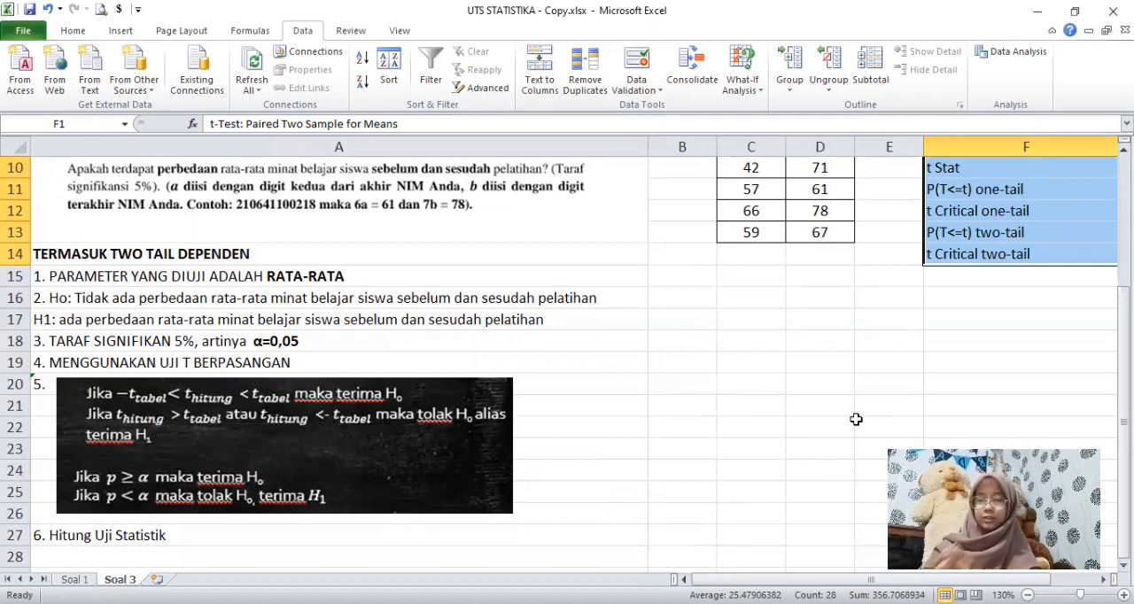
pyautogui.moveTo(858, 579); pyautogui.dragTo(893, 579)
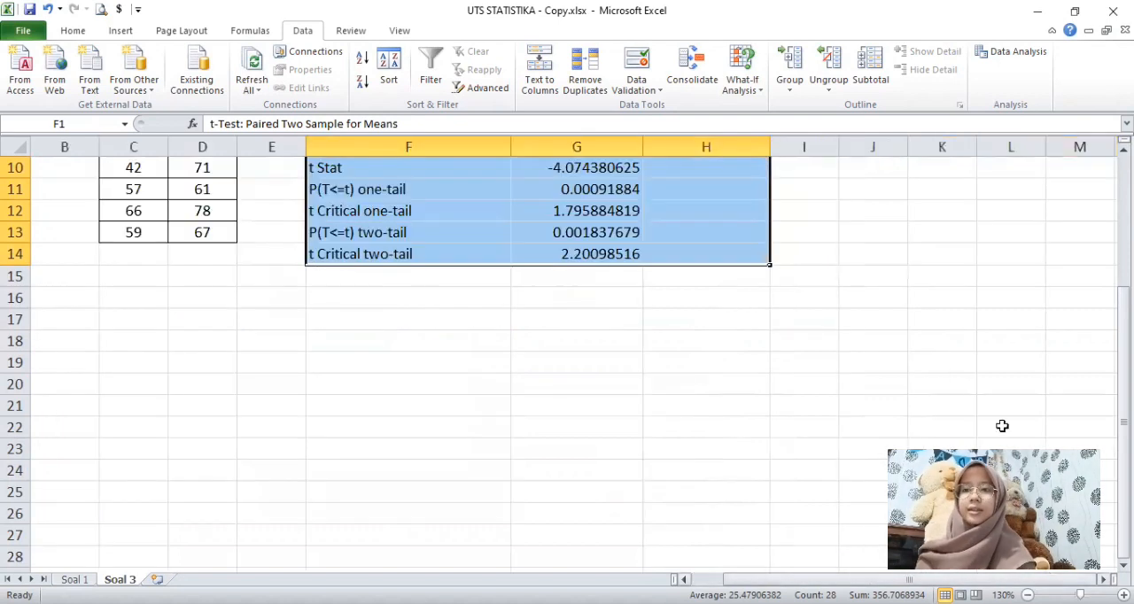
pyautogui.moveTo(1123, 341); pyautogui.dragTo(1124, 324)
pyautogui.click(398, 470)
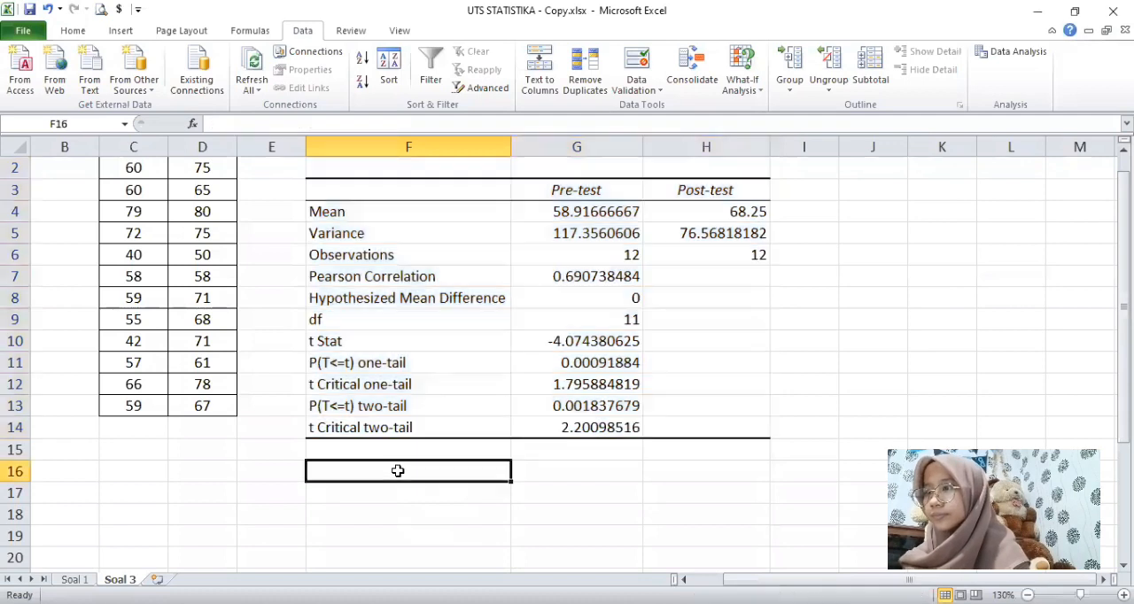
pyautogui.click(329, 410)
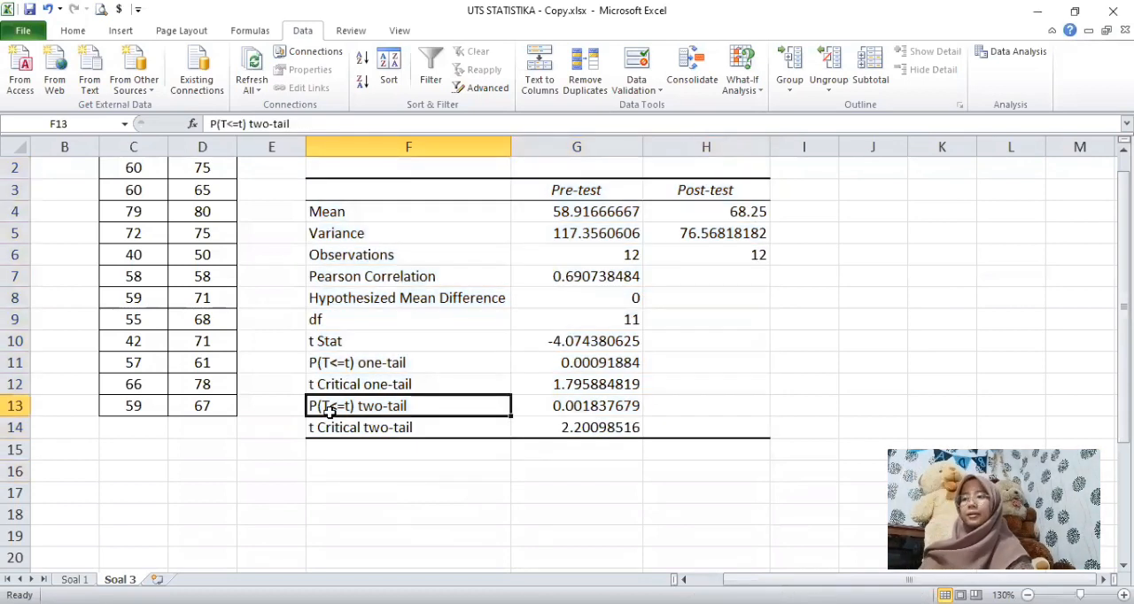
# Step: Enter the p-value comparison "0,001 < 0,05" in cell F16, below the paired t-test output
pyautogui.click(345, 474)
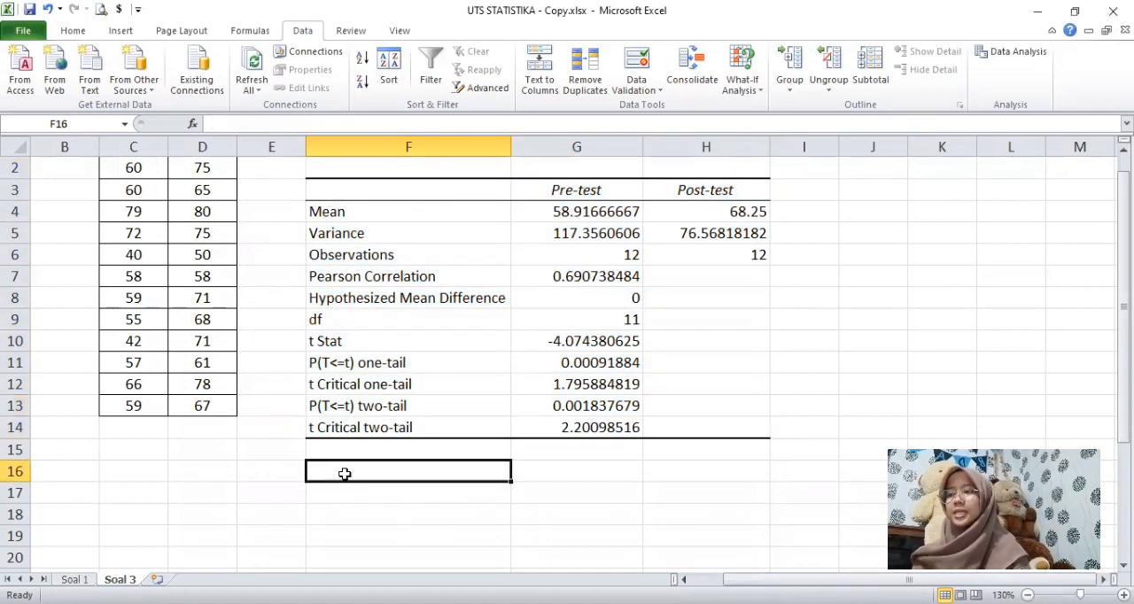
pyautogui.write('0,0')
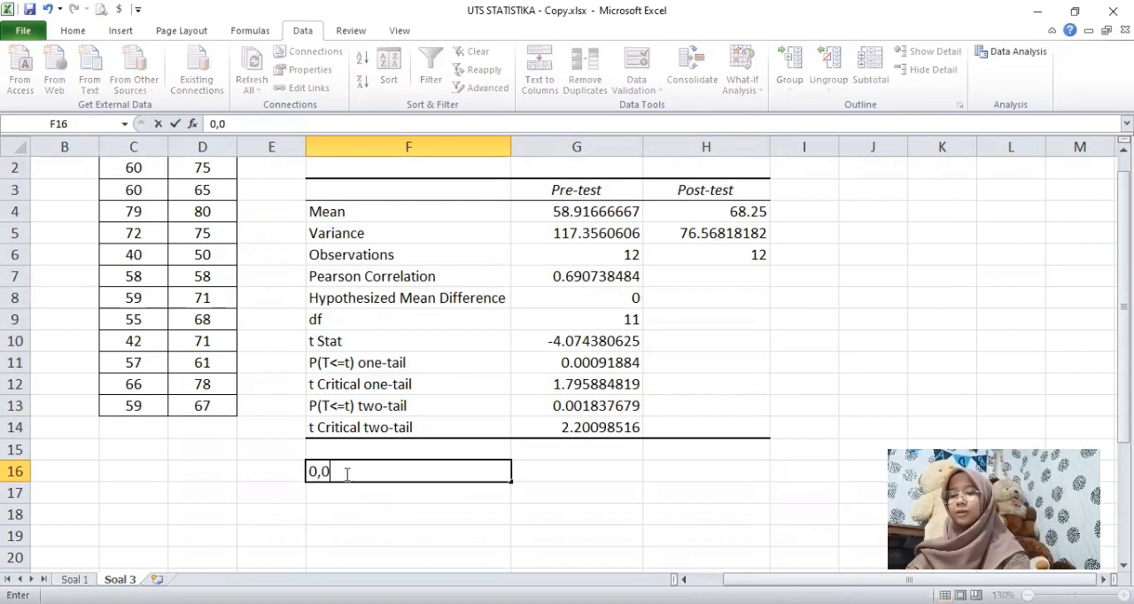
pyautogui.write('01')
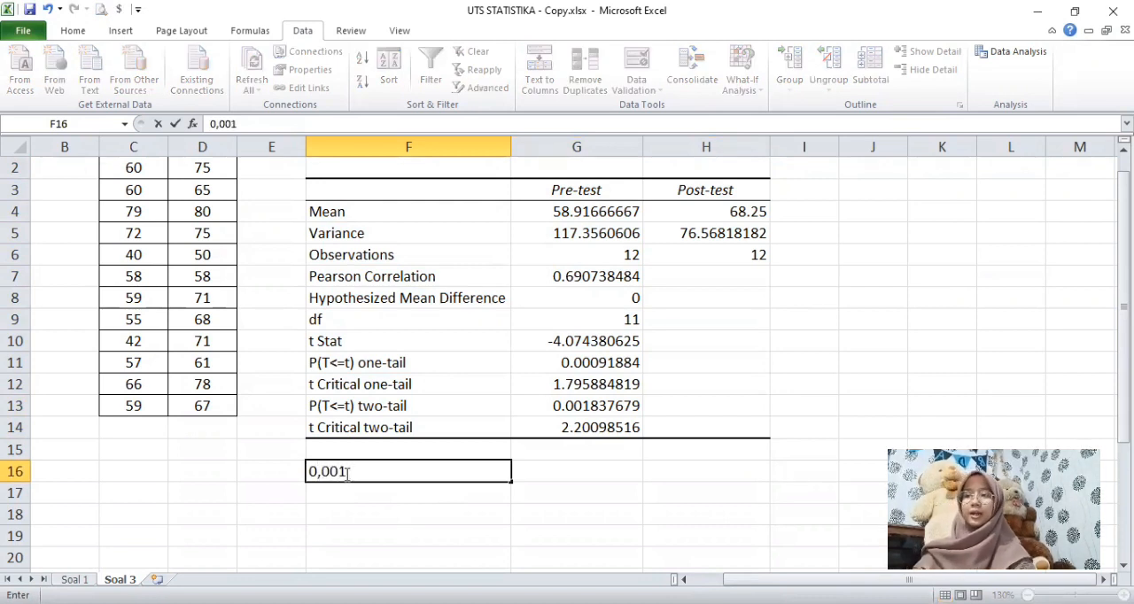
pyautogui.write(' 0,05')
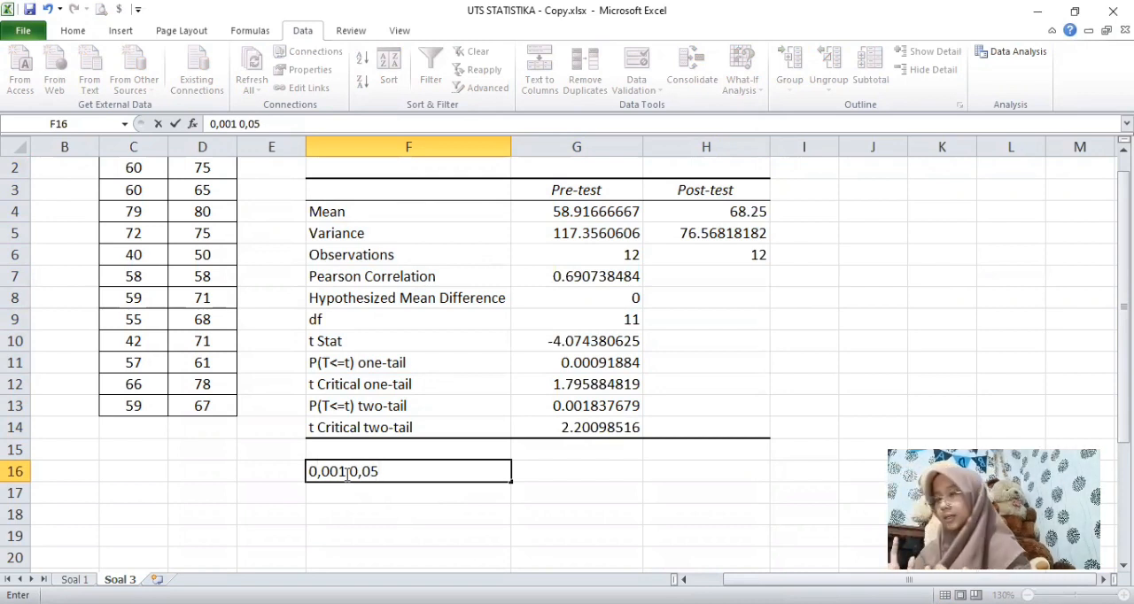
pyautogui.click(346, 472)
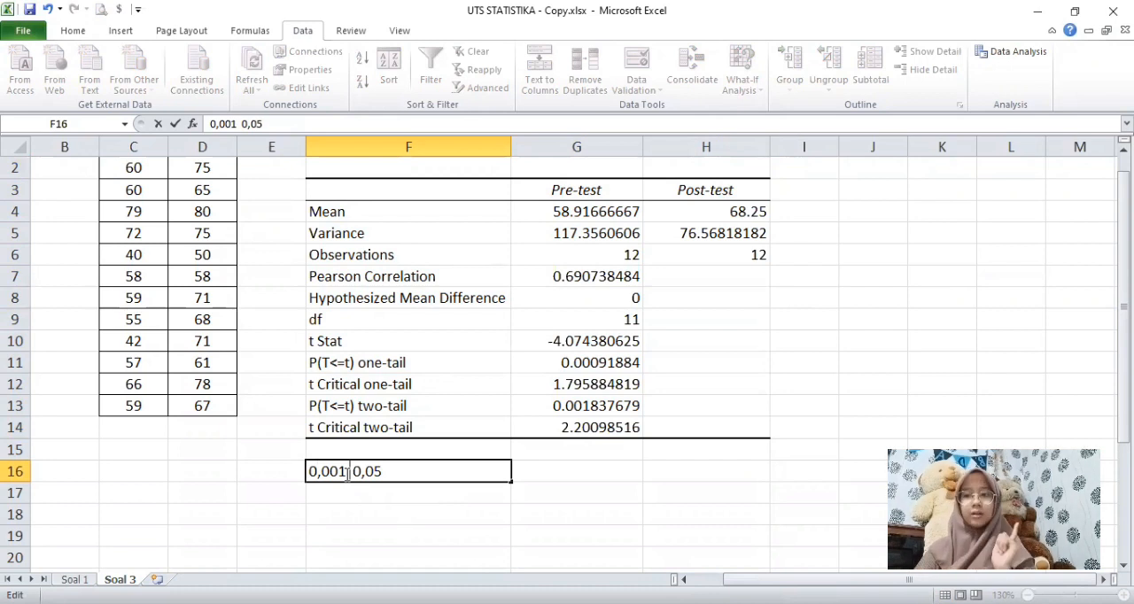
pyautogui.write('<')
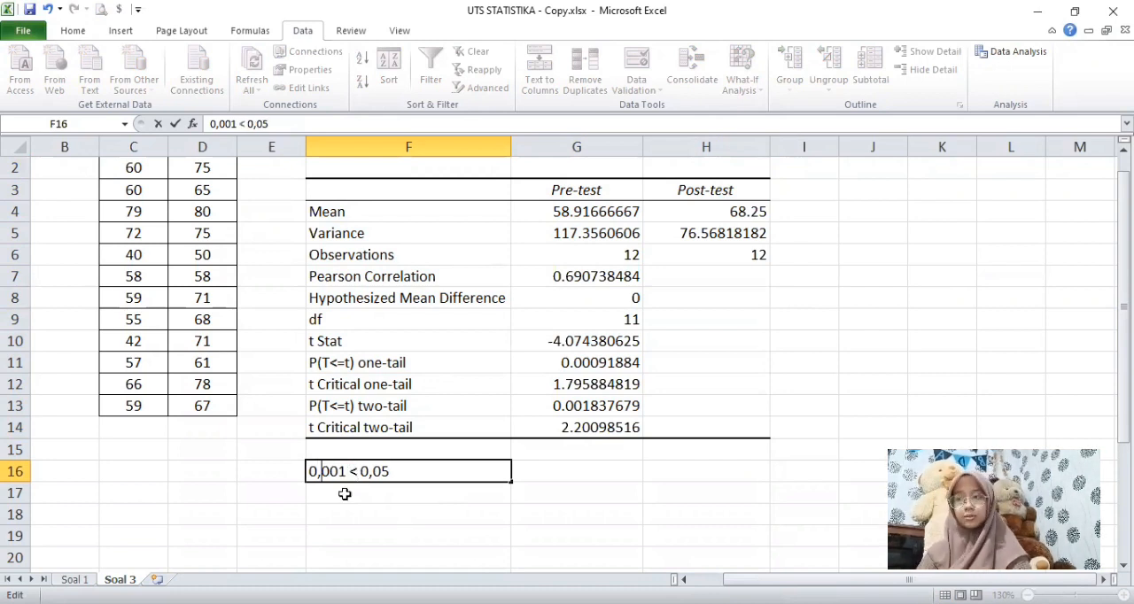
# Step: Write the decision "karena p kurang dari alfa (p<alfa), maka H0 ditolak, H1 diterima" in cell F17
pyautogui.click(344, 493)
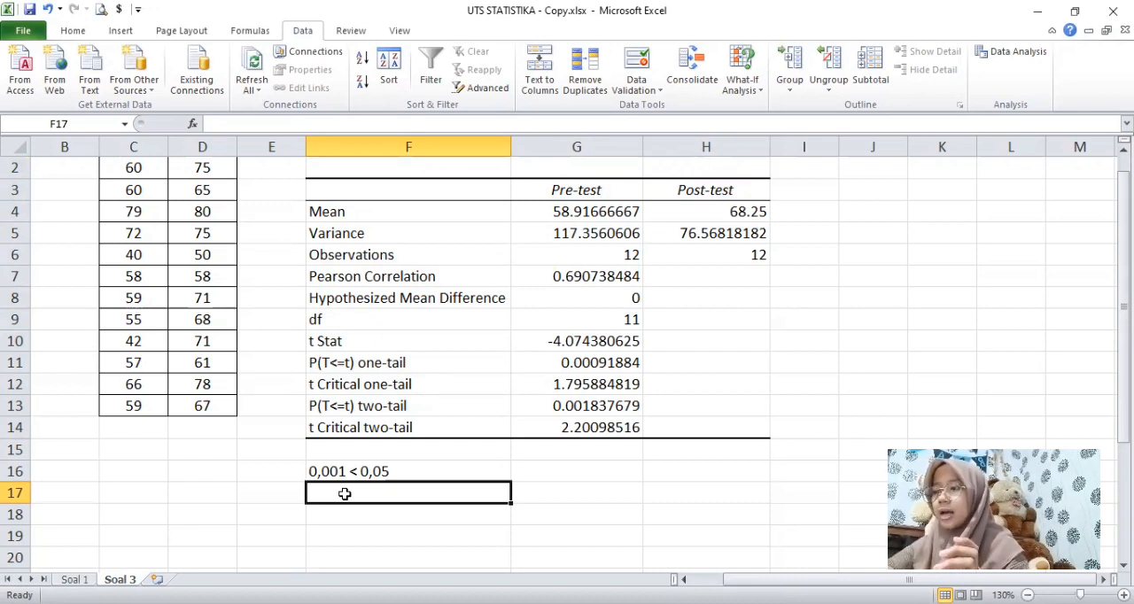
pyautogui.write('karena')
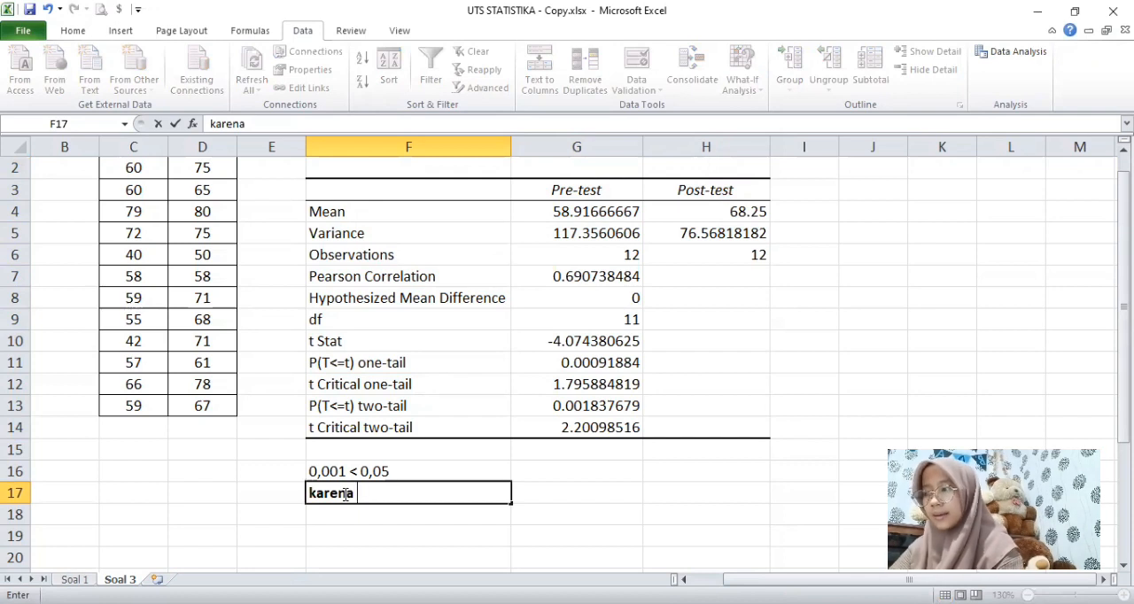
pyautogui.write(' p kura')
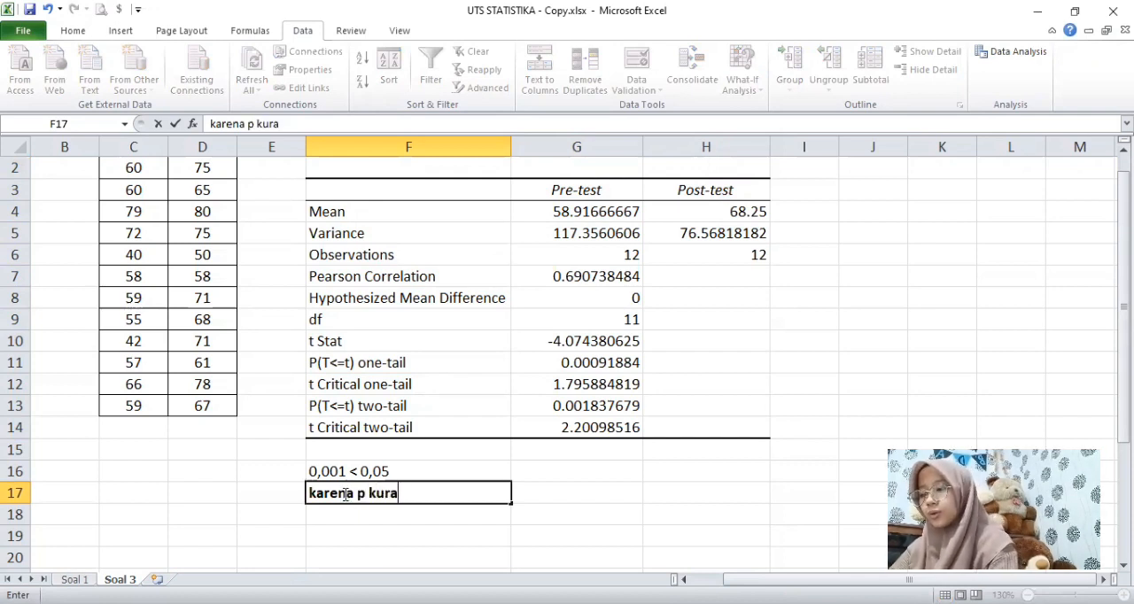
pyautogui.write('ng dari ')
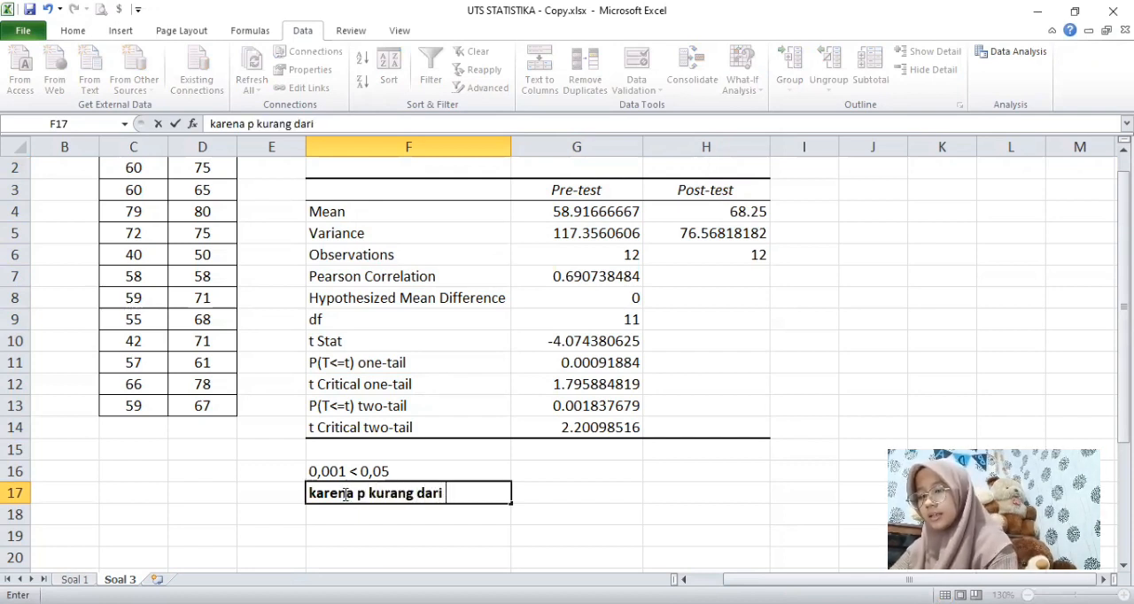
pyautogui.write('al')
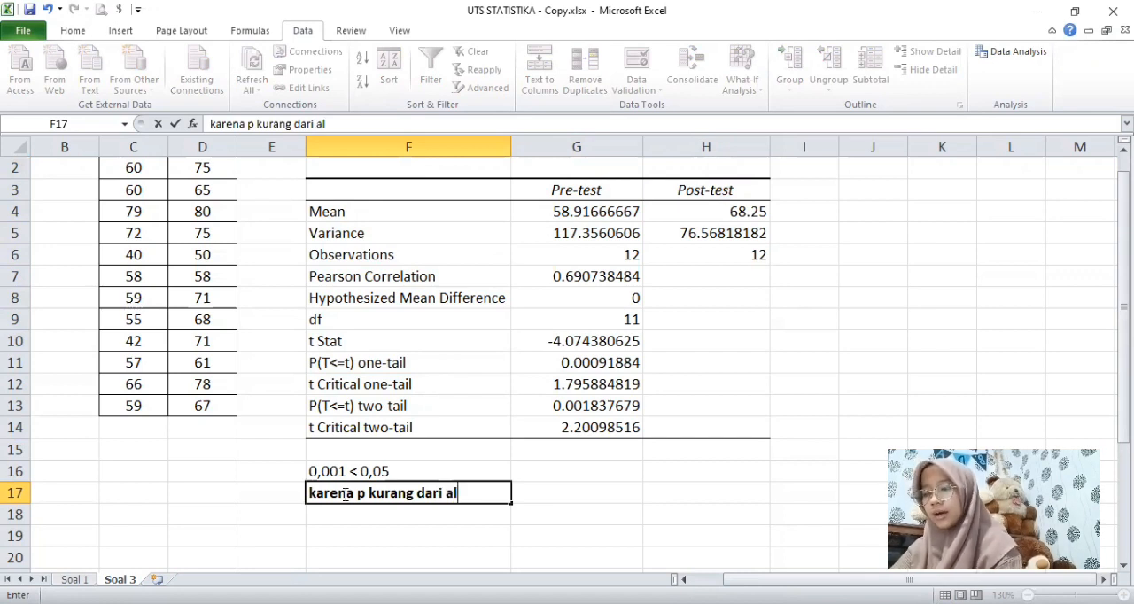
pyautogui.write('fa')
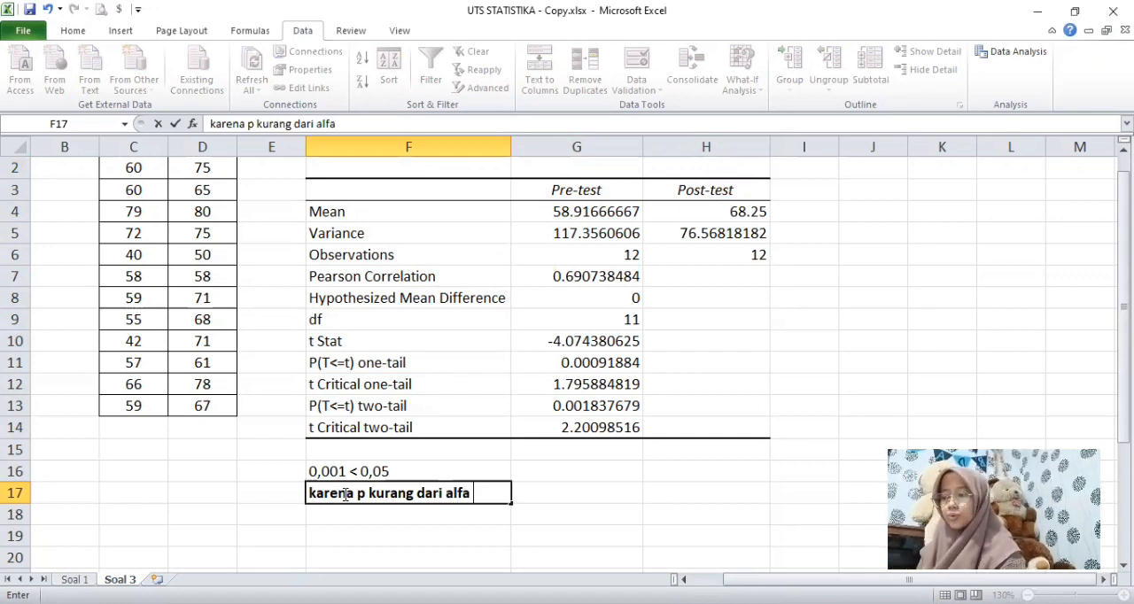
pyautogui.write(' (p<')
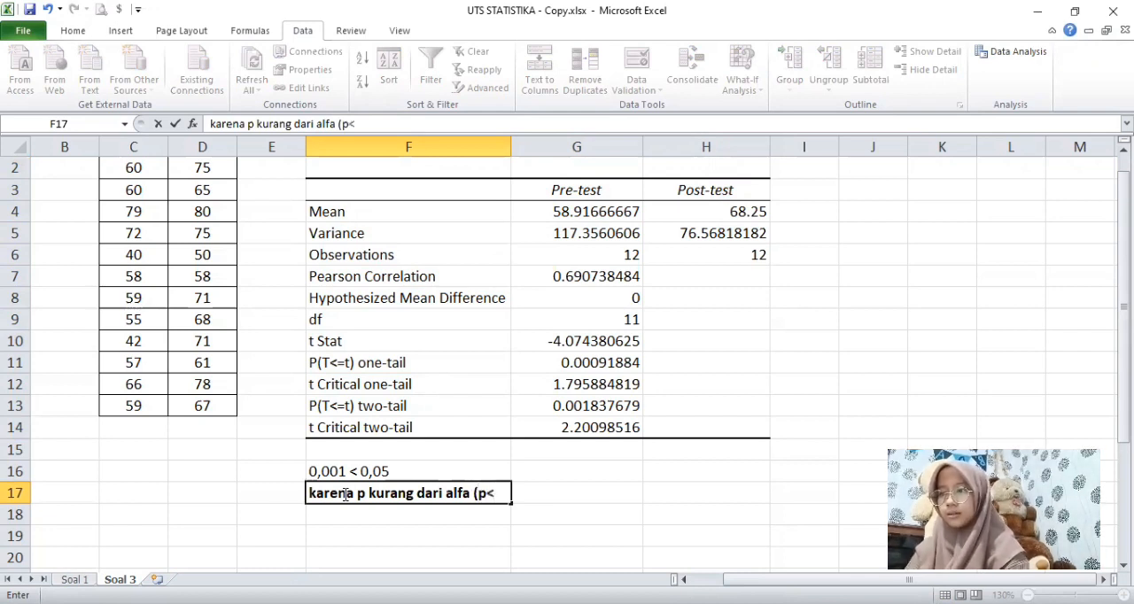
pyautogui.write('alfa), maka ')
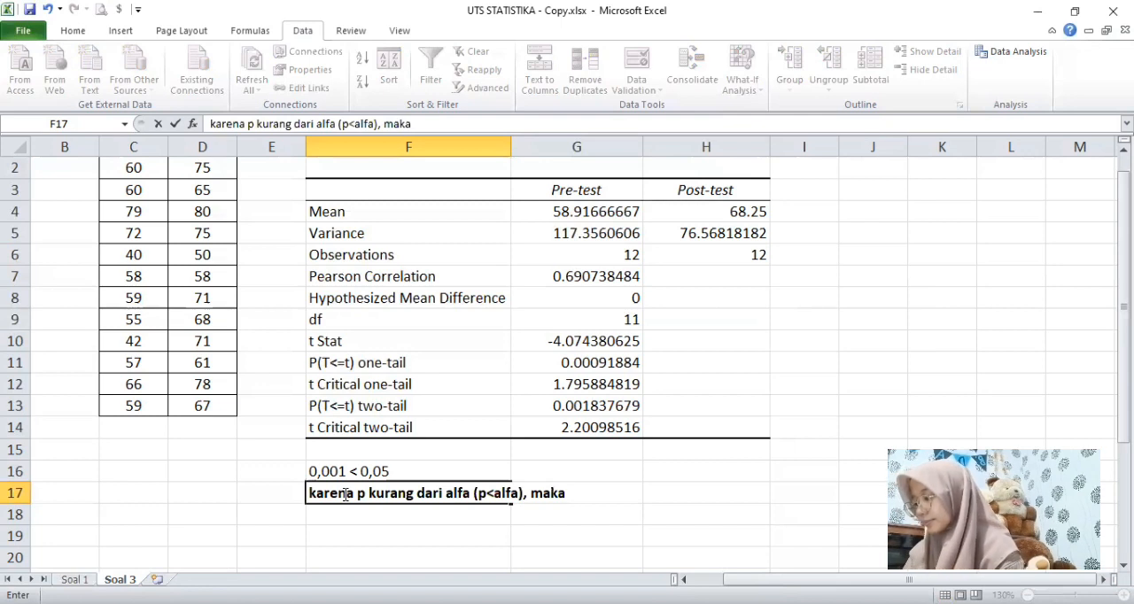
pyautogui.write('H')
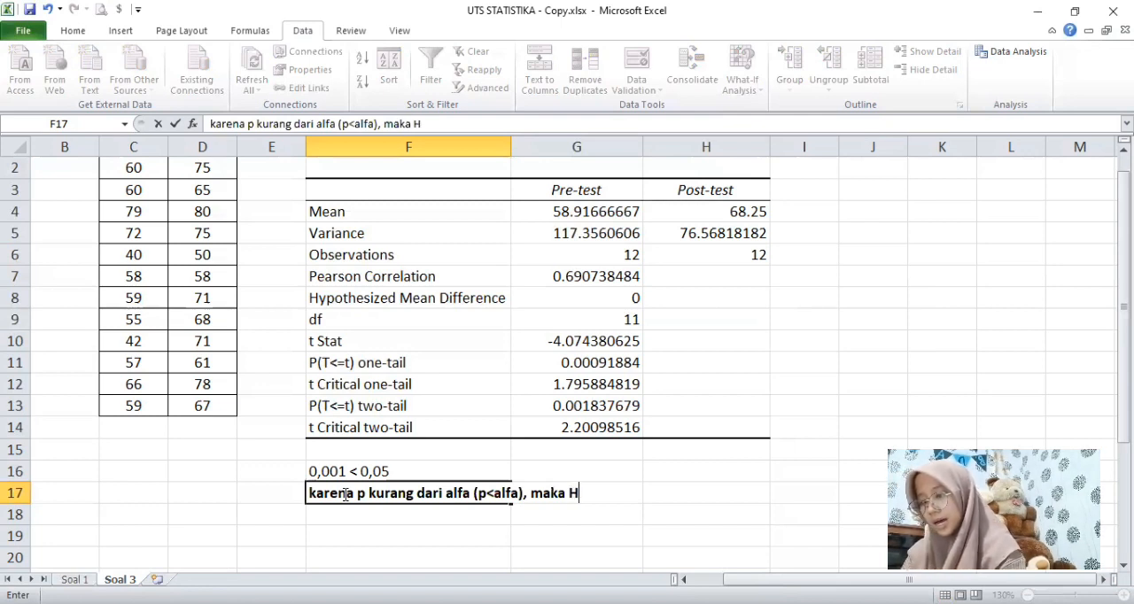
pyautogui.write('0 ditolak, h1')
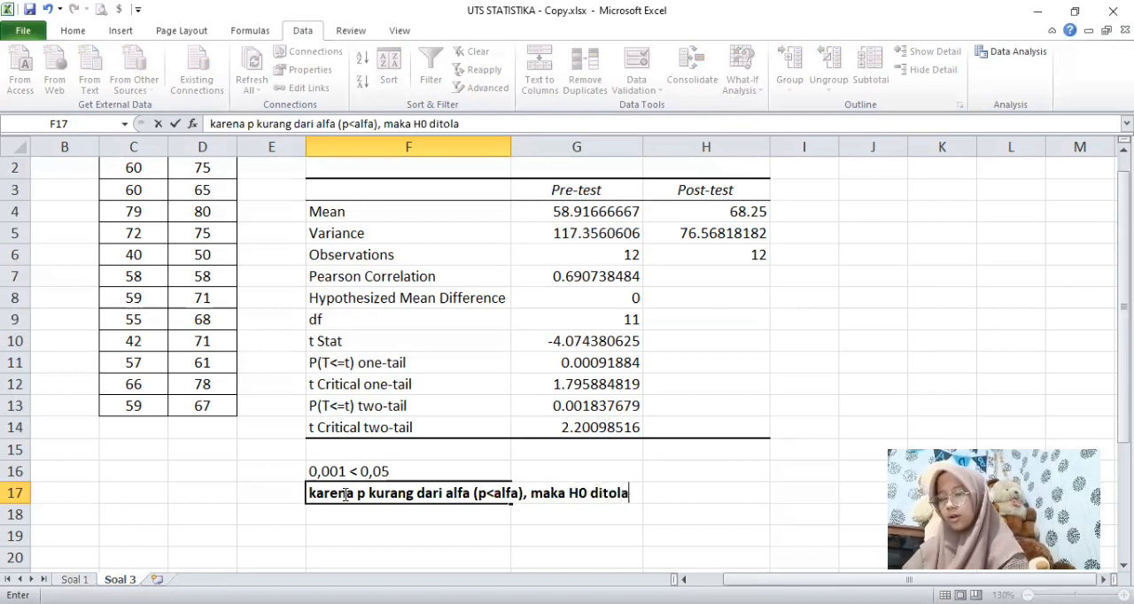
pyautogui.press('BackSpace')
pyautogui.press('BackSpace')
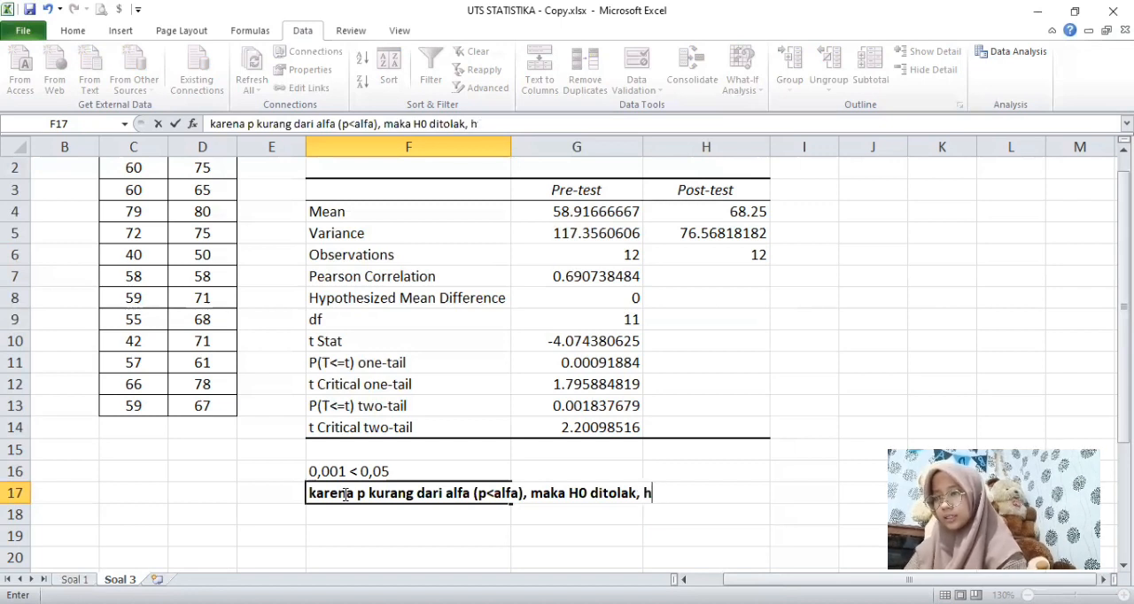
pyautogui.write('H1 diterima')
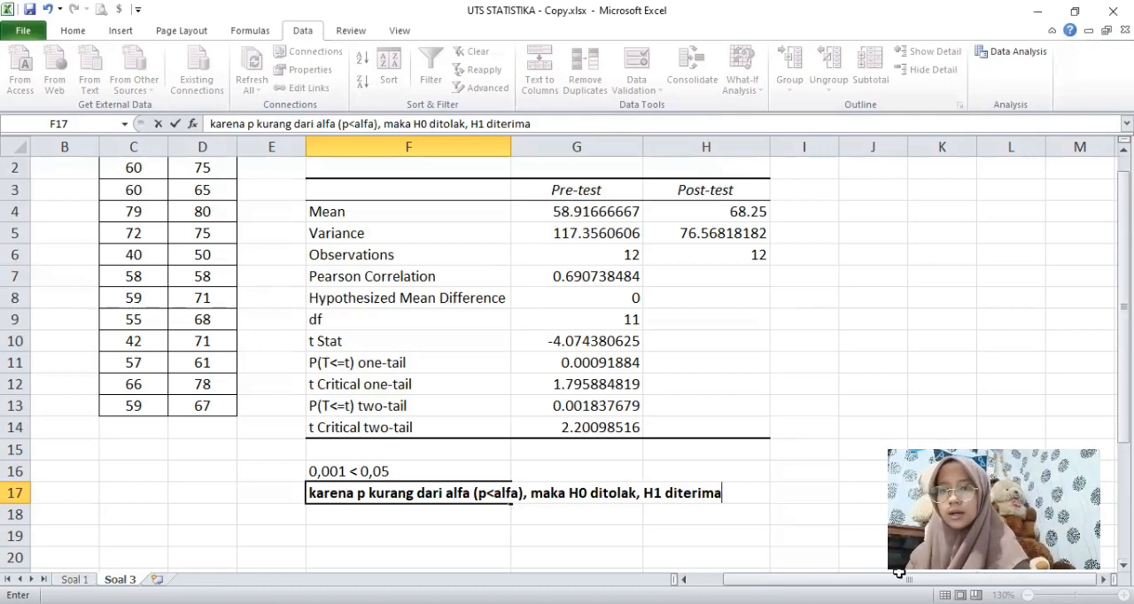
# Step: Copy the H1 statement from A17, without its "H1:" prefix, into cell F18 under the decision
pyautogui.click(684, 580)
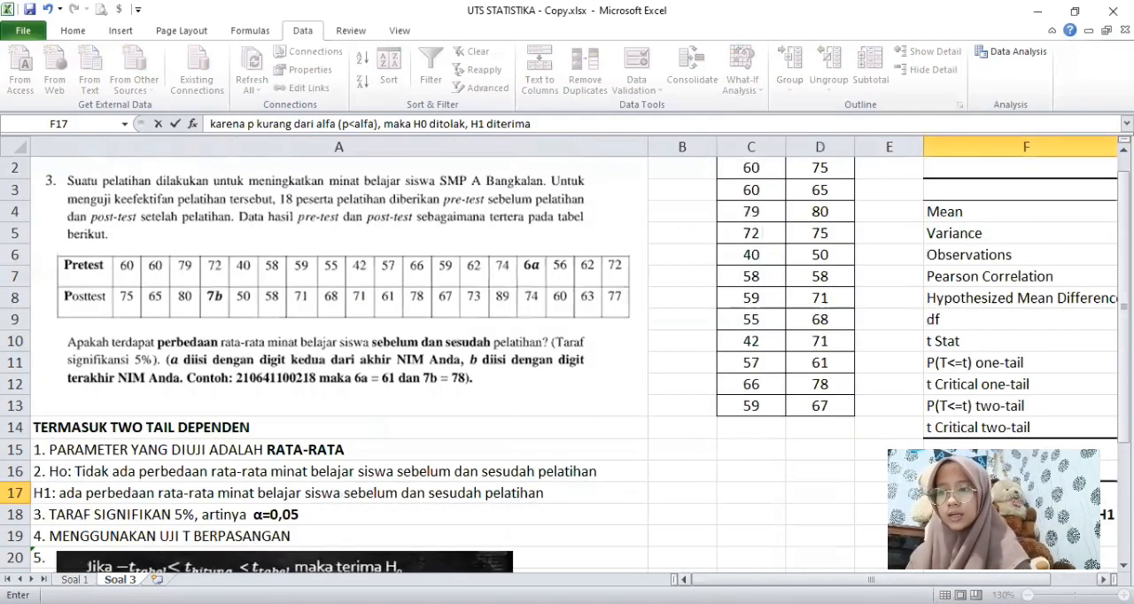
pyautogui.click(79, 493)
pyautogui.moveTo(643, 124); pyautogui.dragTo(229, 124)
pyautogui.hotkey('ctrl', 'c')
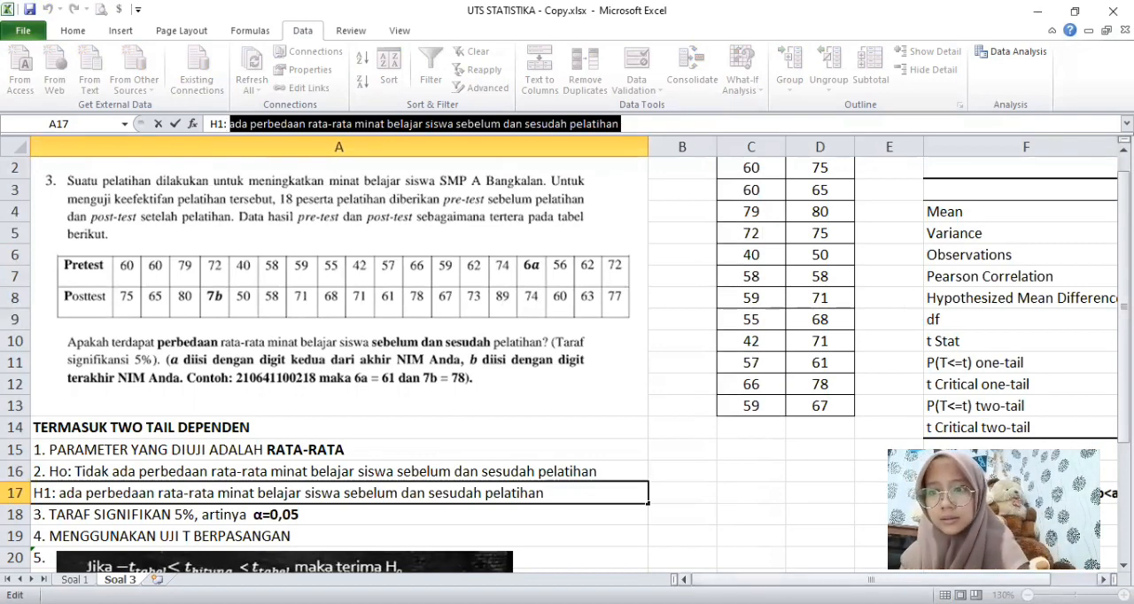
pyautogui.moveTo(873, 579); pyautogui.dragTo(916, 580)
pyautogui.click(428, 511)
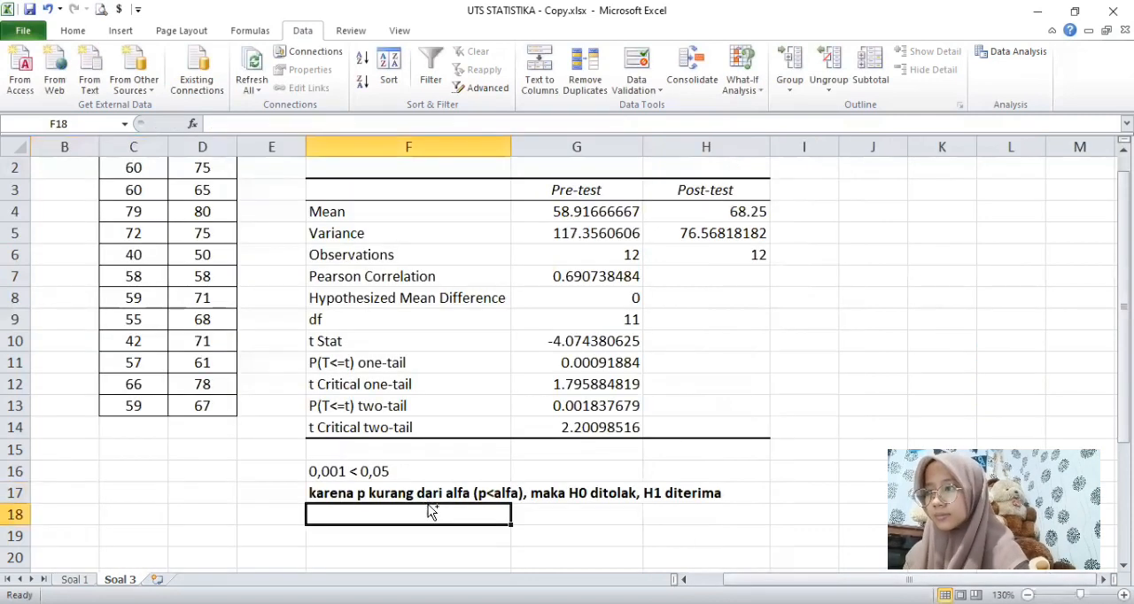
pyautogui.hotkey('ctrl', 'v')
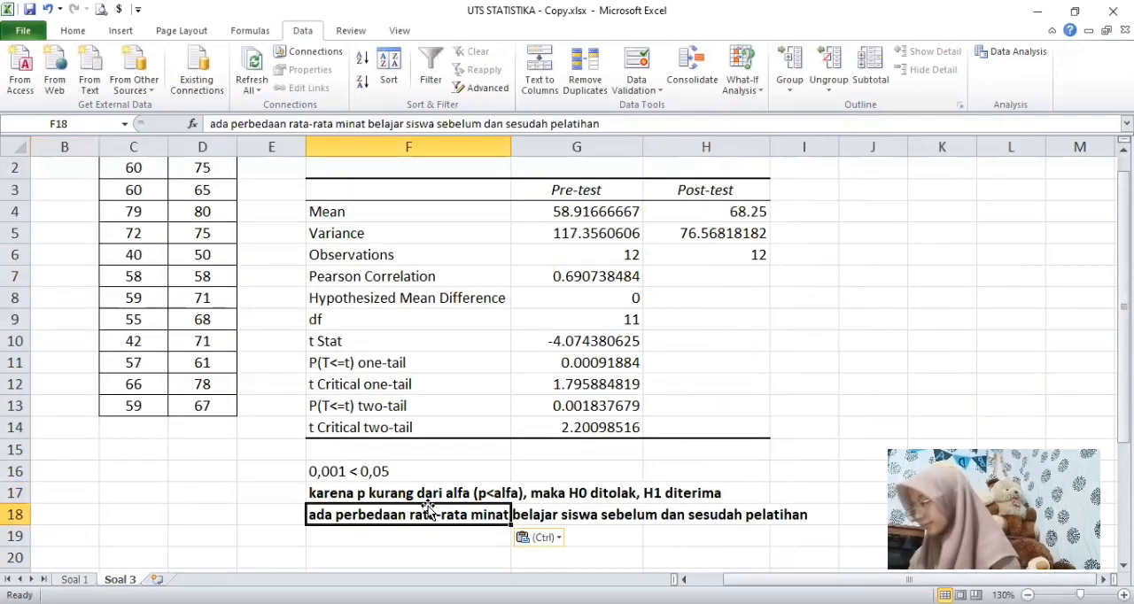
# Step: Paste the copied H1 statement into cell A28 as well, below "6. Hitung Uji Statistik"
pyautogui.moveTo(978, 580); pyautogui.dragTo(946, 578)
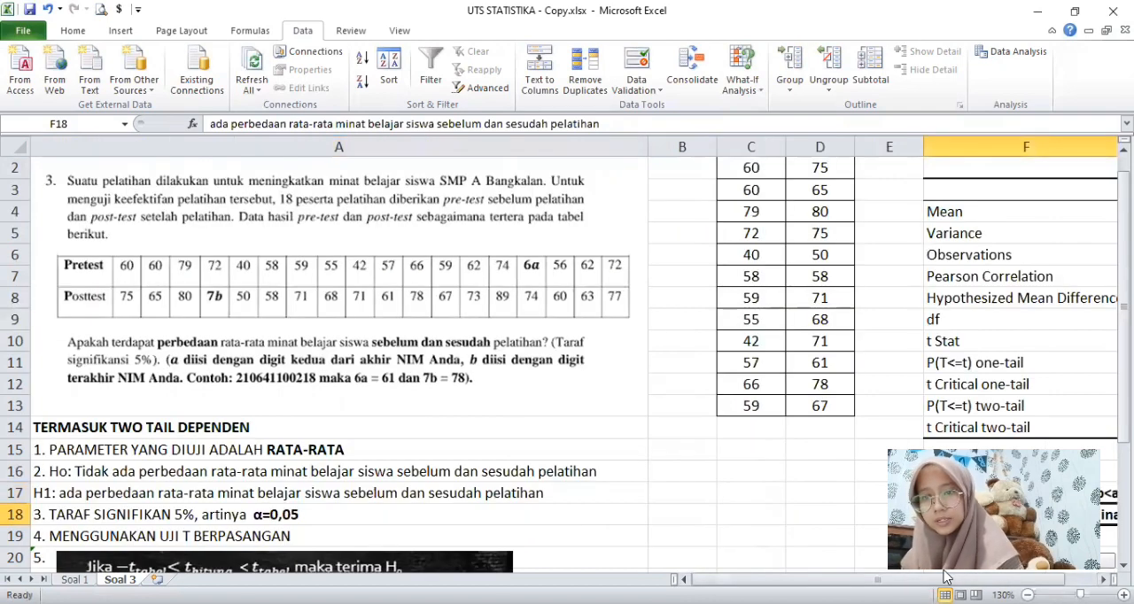
pyautogui.scroll(-3, 299, 544)
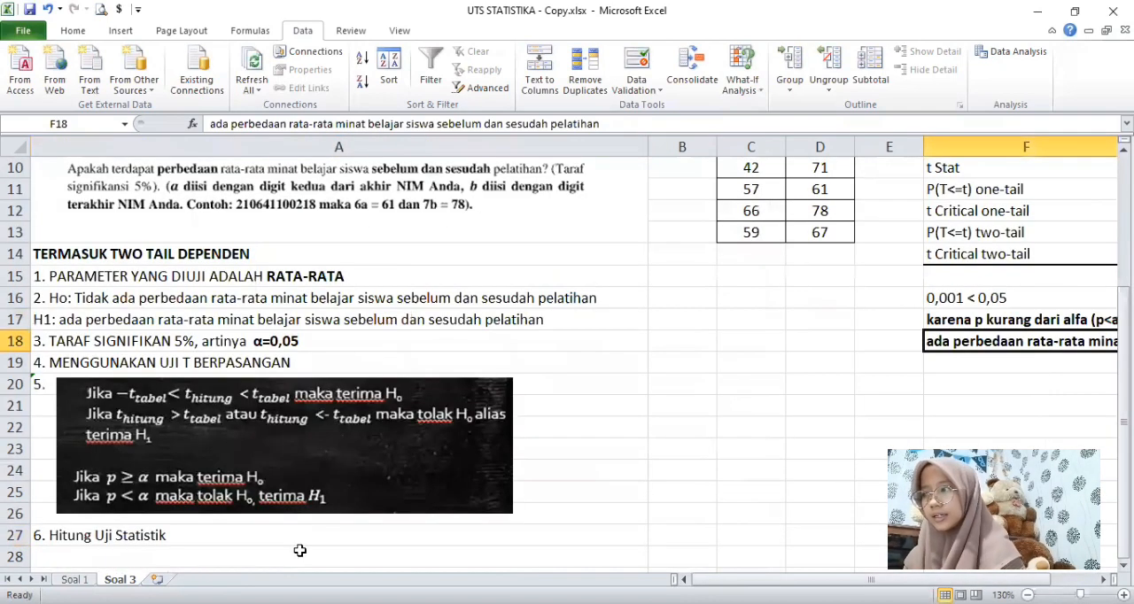
pyautogui.click(216, 557)
pyautogui.hotkey('ctrl', 'v')
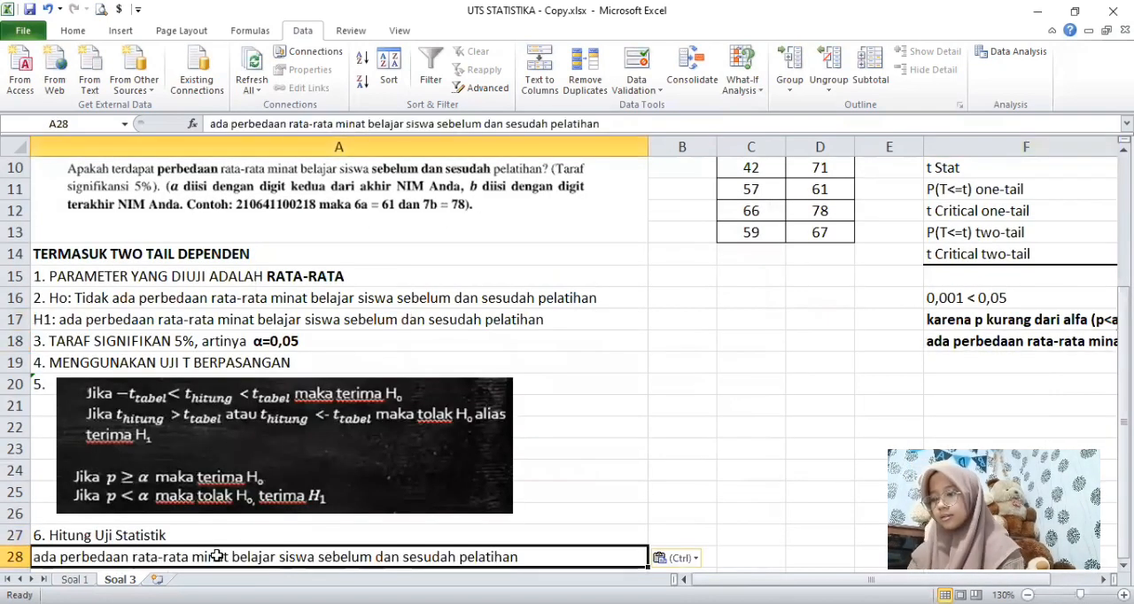
# Step: Insert "7. Hasilnya," in front of the statement in cell A28
pyautogui.click(638, 537)
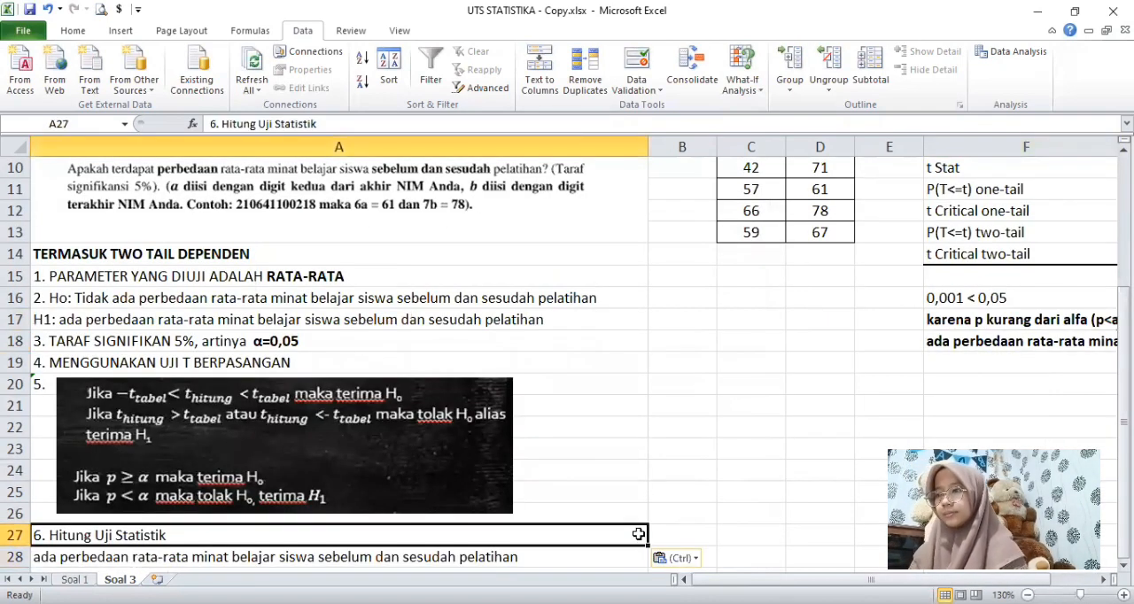
pyautogui.doubleClick(37, 556)
pyautogui.write('7. Has')
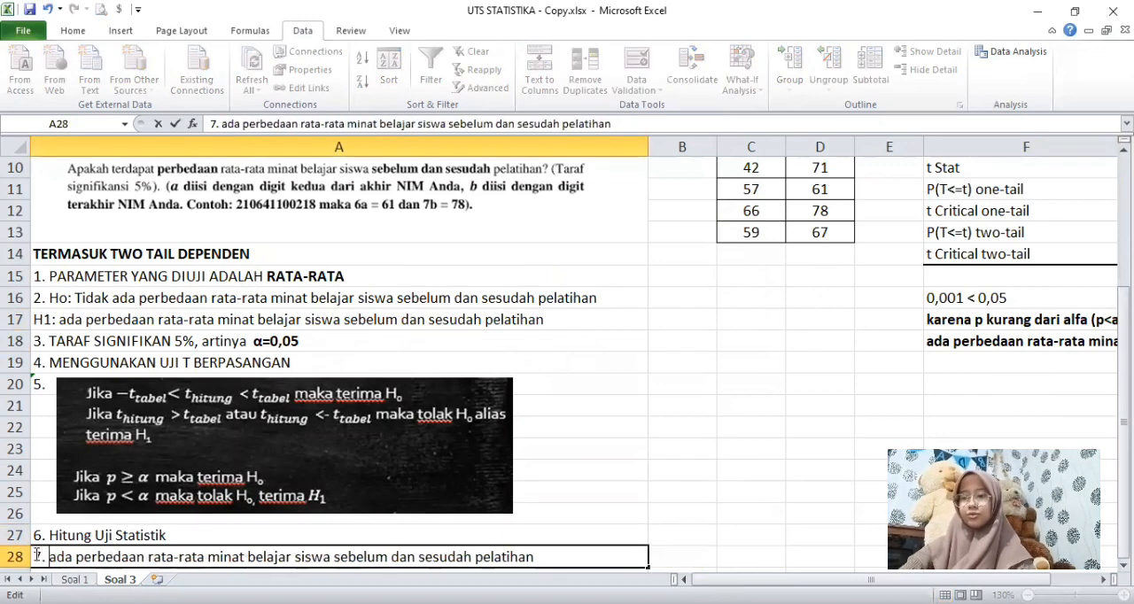
pyautogui.write('ilnya,')
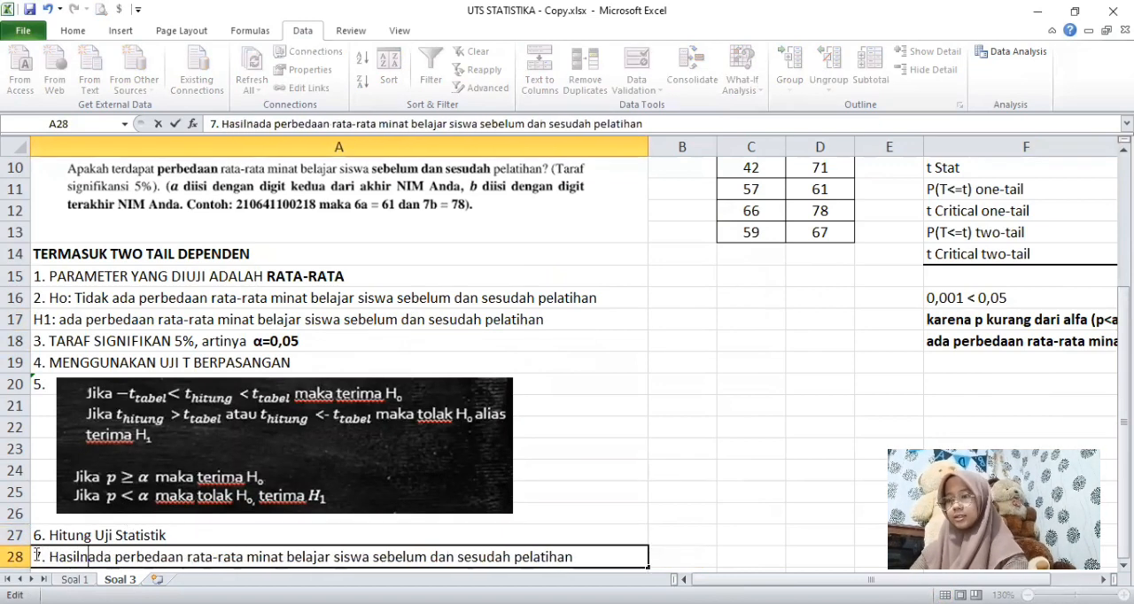